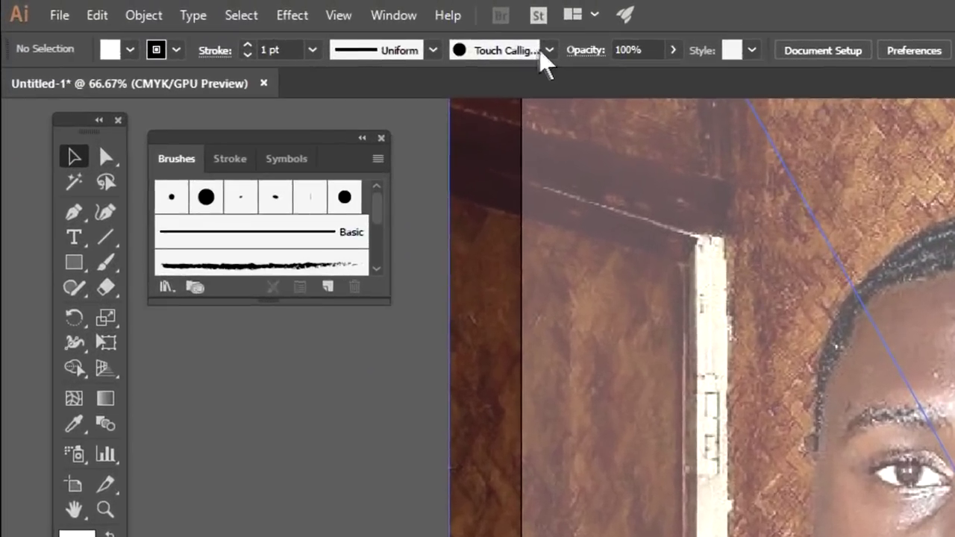
- Create Calligraphic Brush 1 at 3 pt, pressure-controlled with 3 pt variation
click(549, 50)
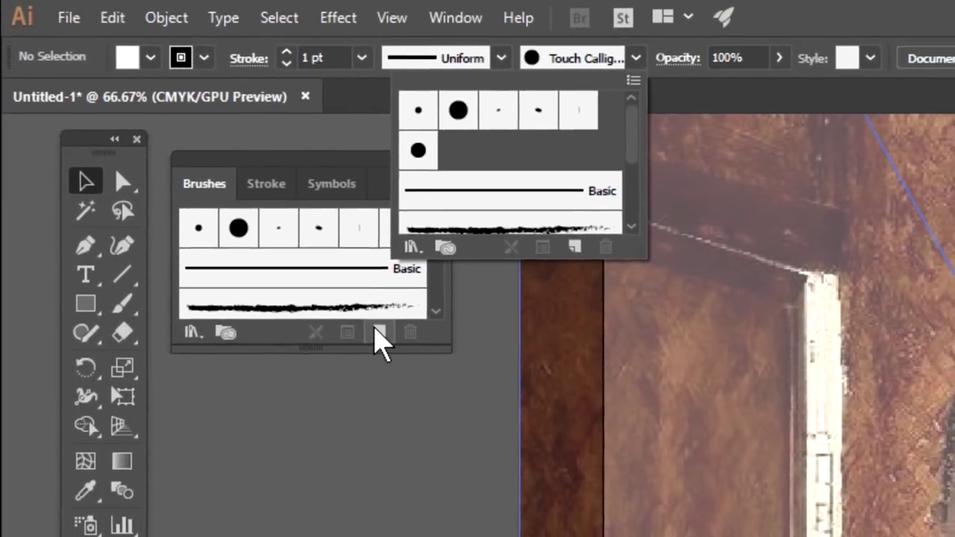
click(326, 287)
click(361, 317)
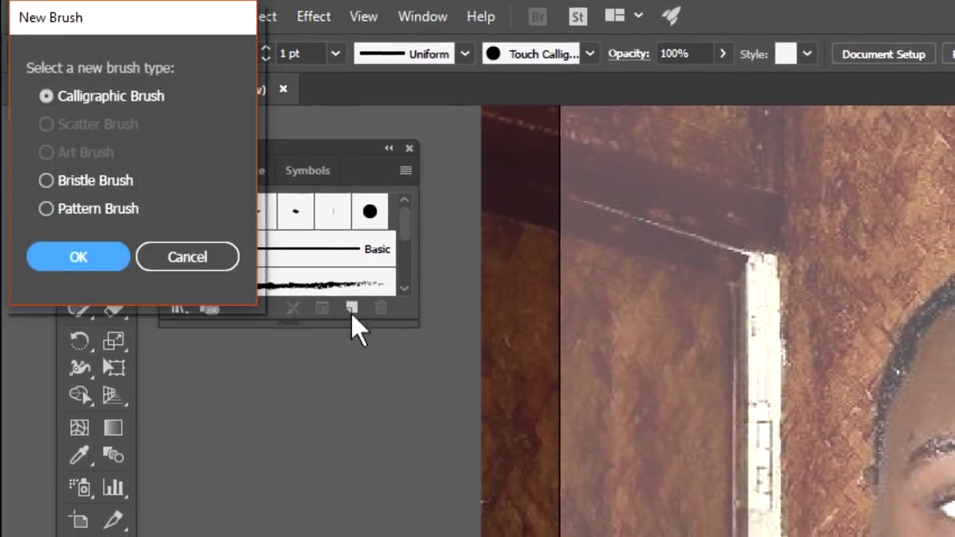
click(110, 250)
click(298, 315)
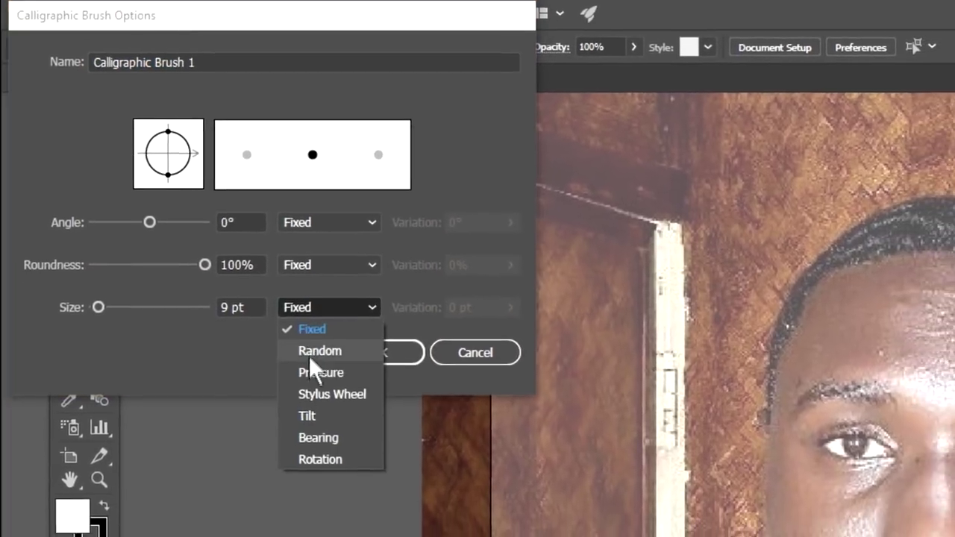
click(328, 386)
double_click(237, 318)
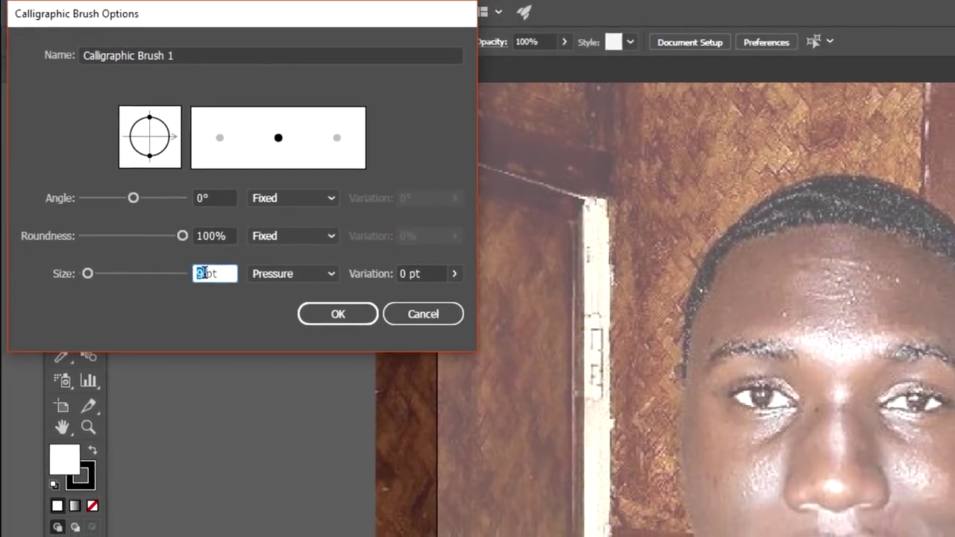
text(3)
click(368, 250)
key(Tab)
text(3)
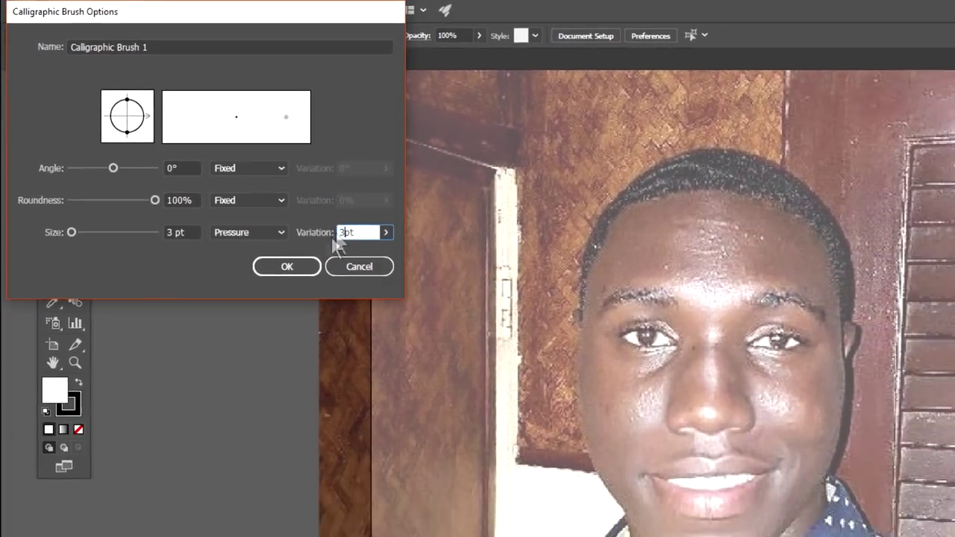
click(313, 290)
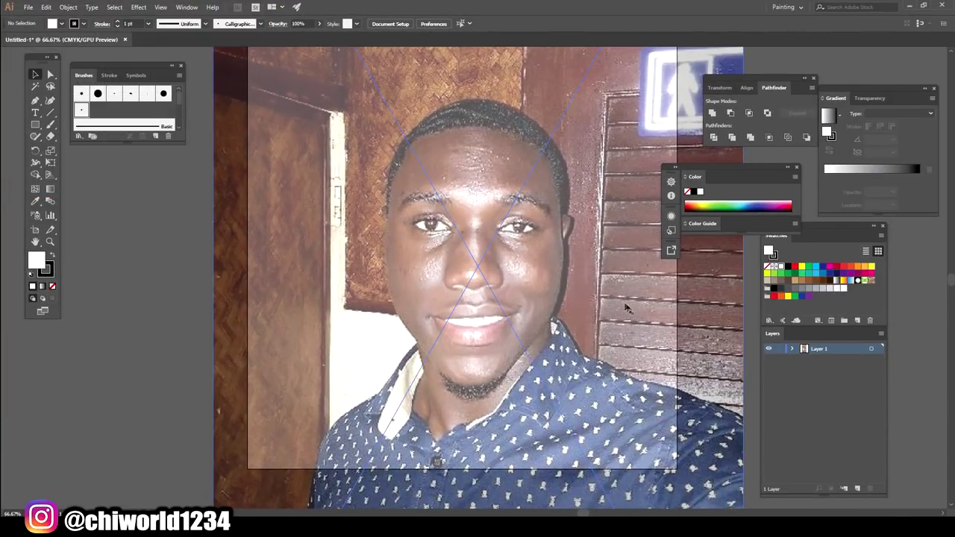
- Test the new brush, lock the photo layer and add a new layer for line art
click(50, 125)
drag(168, 191, 155, 223)
key(v)
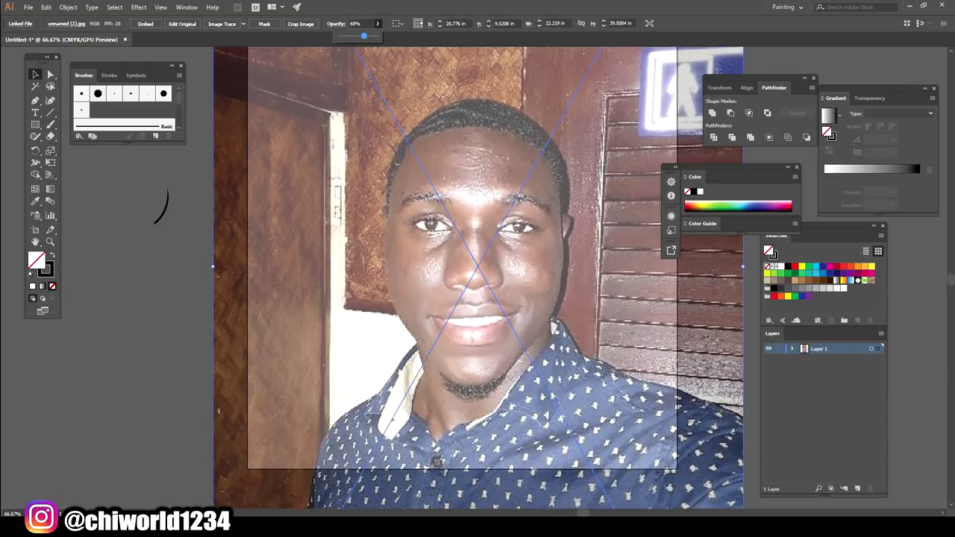
click(779, 349)
click(857, 488)
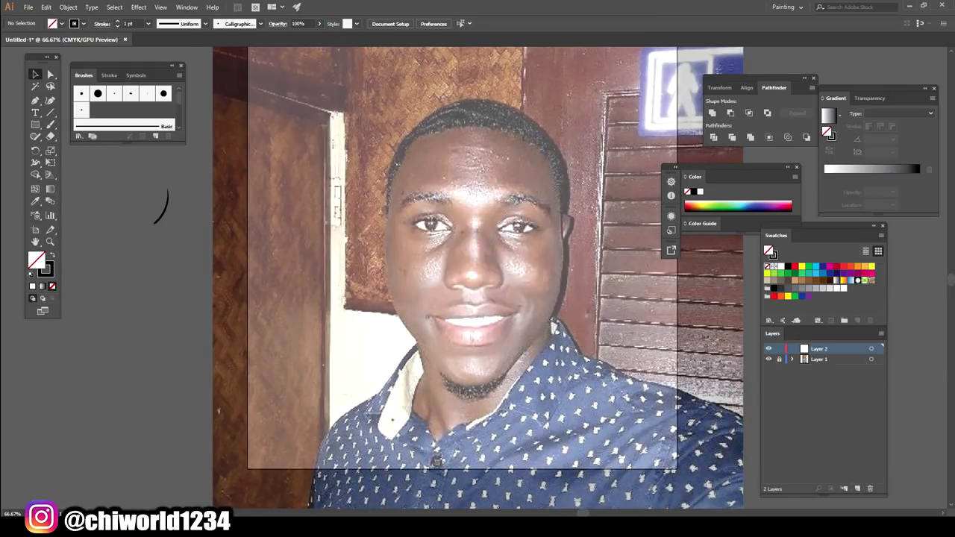
- Zoom in on the face and set the Paintbrush stroke weight to 0.5 pt
key(ctrl+equal)
scroll(587, 325, up, 1)
key(b)
drag(88, 196, 75, 240)
click(148, 24)
click(162, 45)
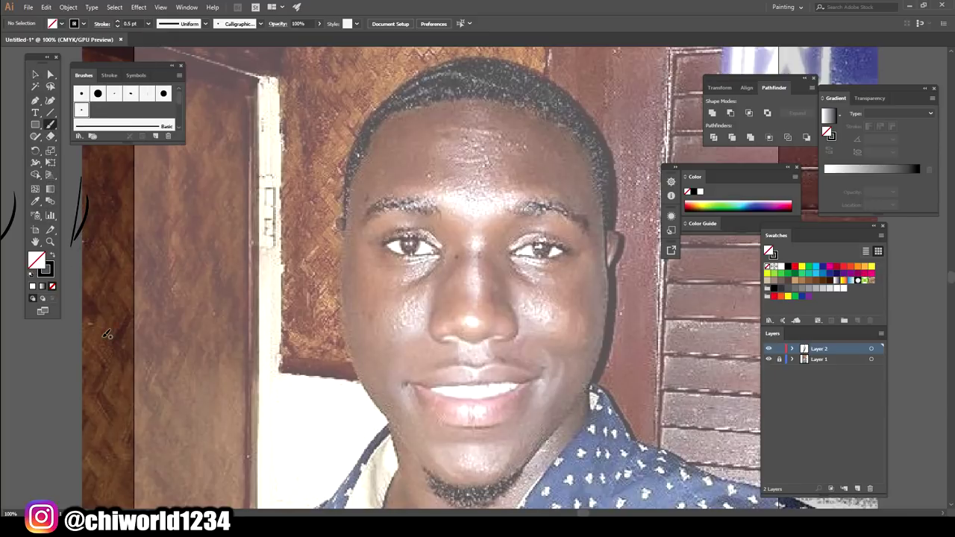
- Trace the jaw line and both sides of the face at 0.75 pt
scroll(187, 356, up, 1)
drag(384, 479, 267, 278)
click(148, 24)
click(162, 57)
drag(388, 485, 278, 317)
drag(266, 277, 272, 68)
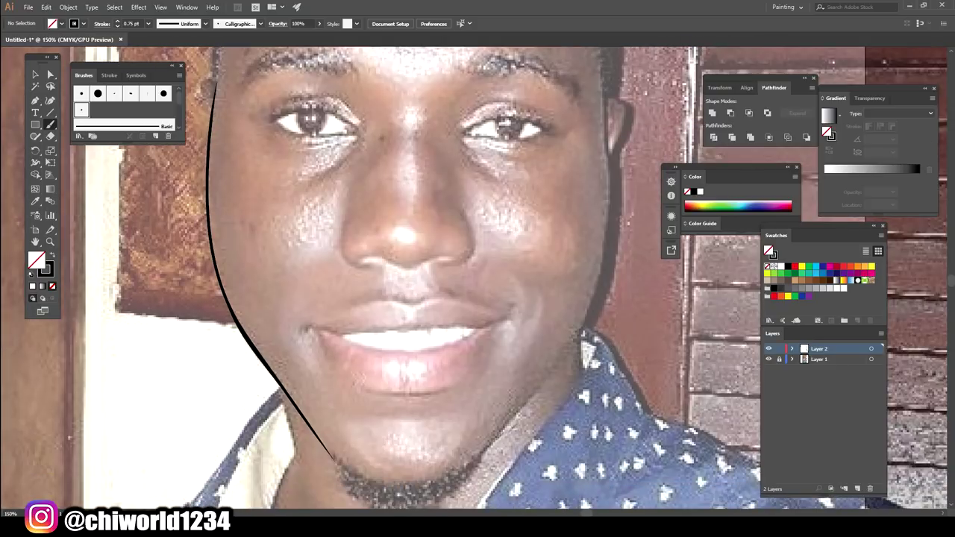
drag(477, 458, 605, 97)
- Trace both nostril curves and the wavy underside of the nose
key(ctrl+minus)
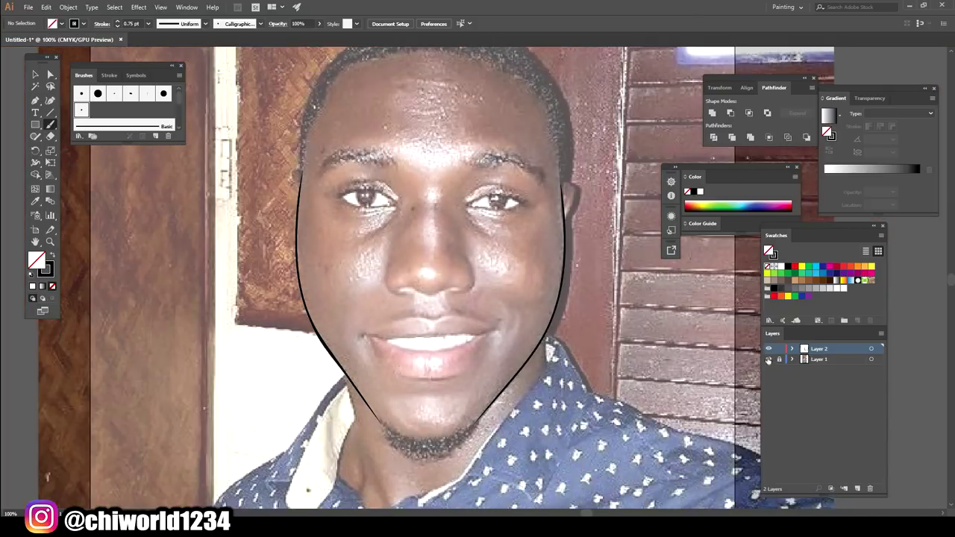
key(ctrl+plus)
key(ctrl+plus)
scroll(351, 314, up, 1)
drag(371, 347, 337, 281)
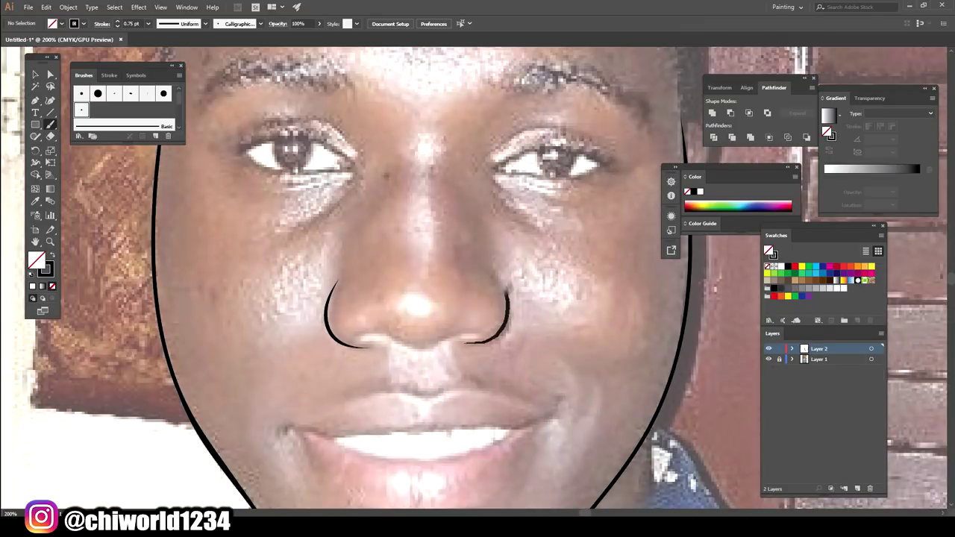
drag(467, 344, 492, 272)
drag(355, 337, 486, 326)
- Trace upper and lower lids of both eyes, plus a crease above the right eye
scroll(491, 450, up, 2)
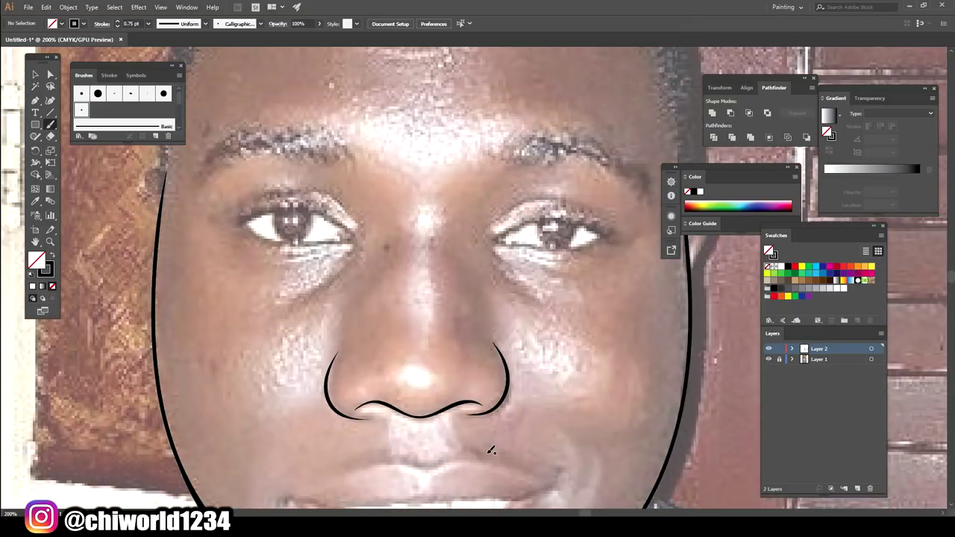
mouse_move(230, 223)
mouse_down()
mouse_move(326, 210)
mouse_move(356, 237)
mouse_move(347, 237)
mouse_up()
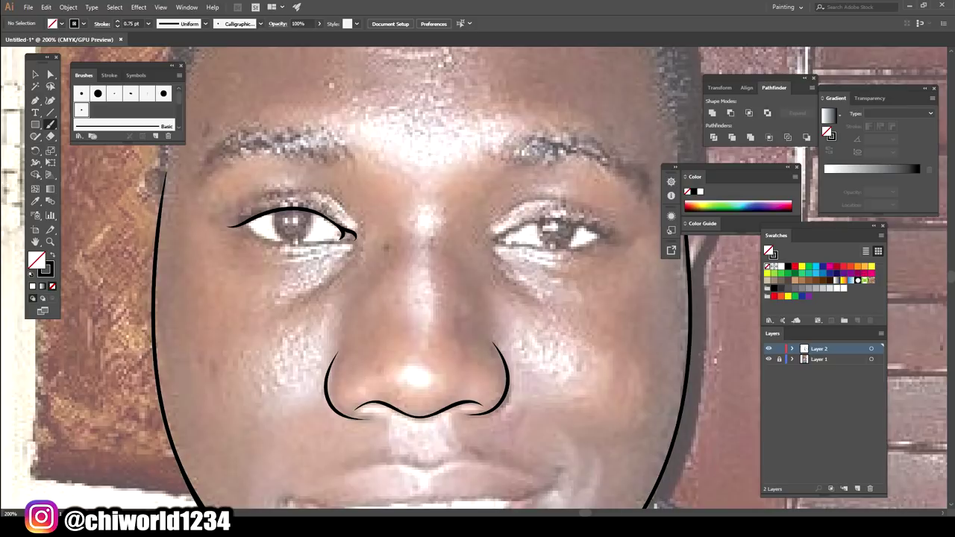
mouse_move(246, 225)
mouse_down()
mouse_move(332, 242)
mouse_move(355, 235)
mouse_up()
mouse_move(494, 238)
mouse_down()
mouse_move(556, 219)
mouse_move(622, 226)
mouse_up()
mouse_move(499, 239)
mouse_down()
mouse_move(571, 249)
mouse_move(606, 232)
mouse_up()
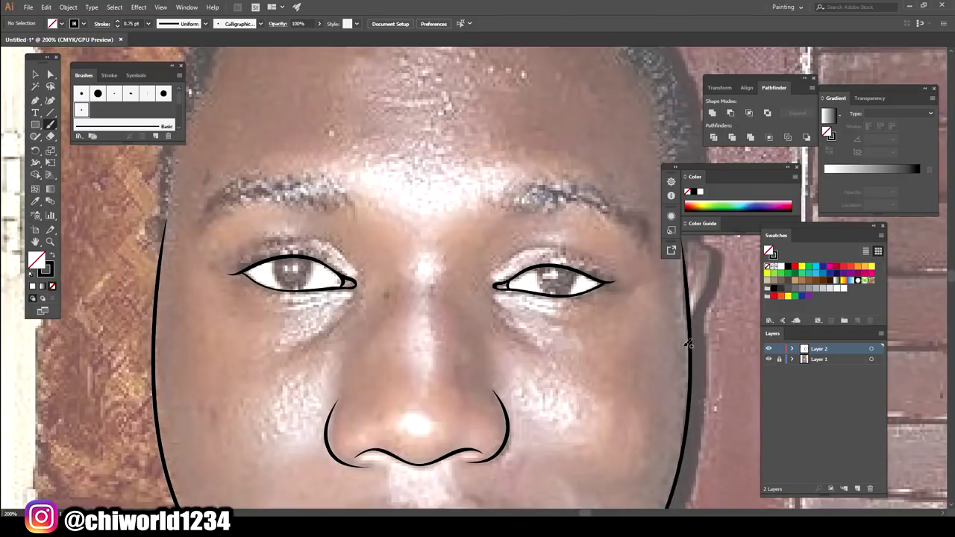
mouse_move(612, 271)
mouse_down()
mouse_move(548, 245)
mouse_move(504, 261)
mouse_up()
- Paint the left eye crease, curves around the eyes, and the lip lines
drag(231, 264, 355, 257)
drag(317, 337, 364, 282)
drag(525, 334, 481, 273)
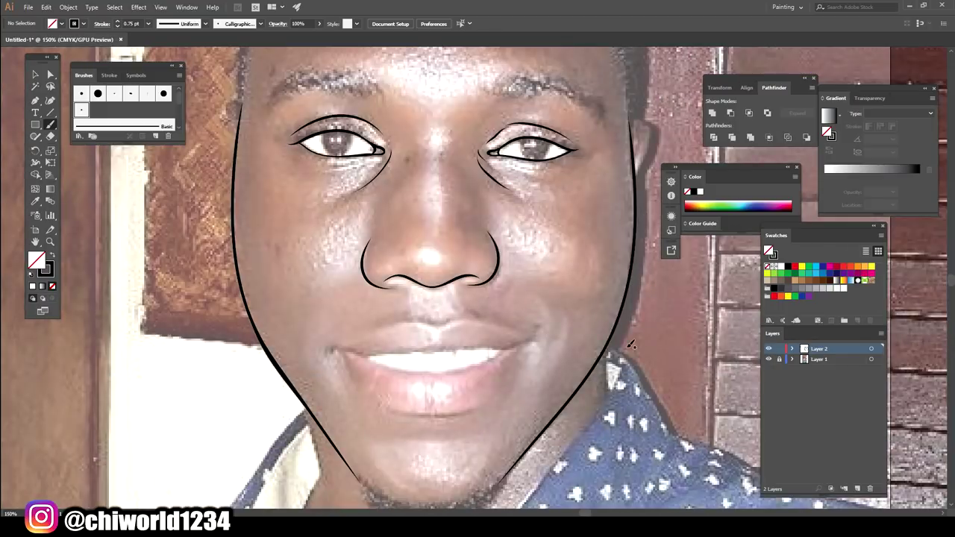
mouse_move(335, 347)
mouse_down()
mouse_move(415, 352)
mouse_move(532, 337)
mouse_up()
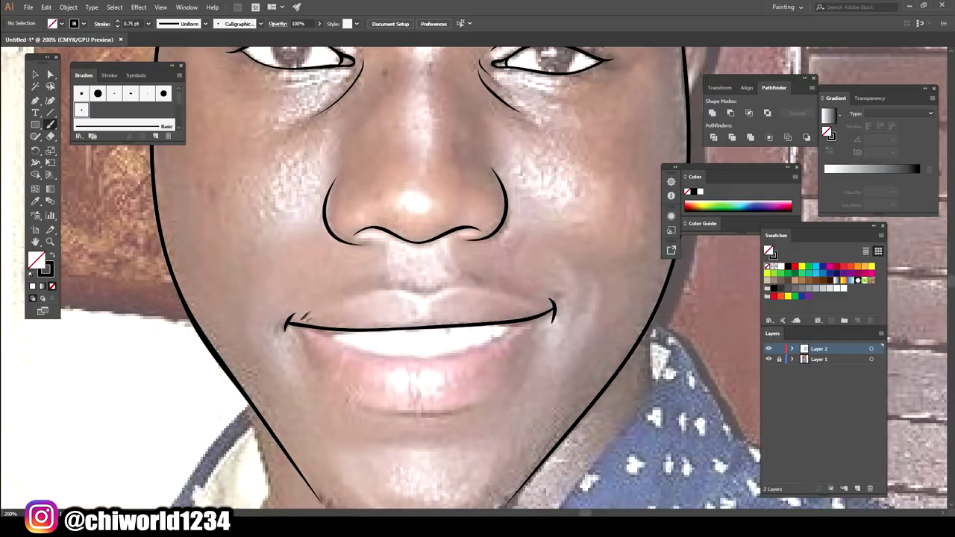
mouse_move(303, 328)
mouse_down()
mouse_move(395, 356)
mouse_move(541, 313)
mouse_move(321, 301)
mouse_move(406, 286)
mouse_move(501, 291)
mouse_move(553, 306)
mouse_move(343, 382)
mouse_move(520, 365)
mouse_move(554, 309)
mouse_up()
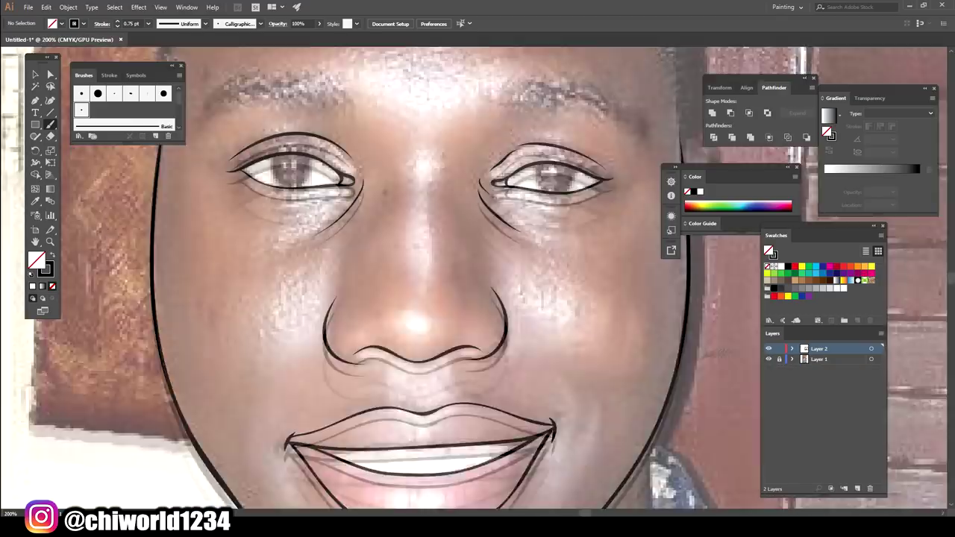
- Draw both irises as solid black Pencil shapes with no stroke
key(ctrl+plus)
drag(35, 136, 74, 151)
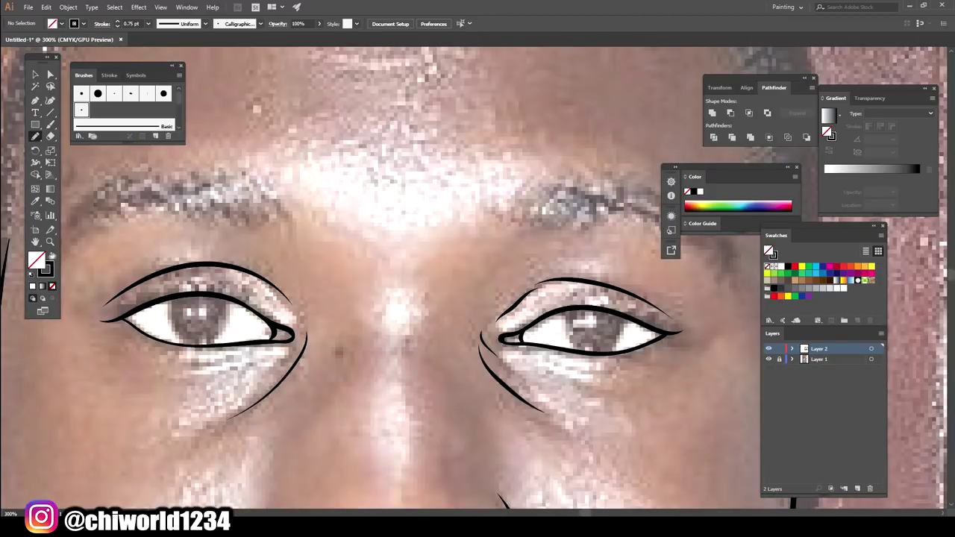
key(shift+x)
drag(226, 294, 226, 294)
drag(565, 344, 568, 314)
- Hide the photo layer to check the drawing, then show it again
key(ctrl+minus)
key(ctrl+minus)
key(ctrl+minus)
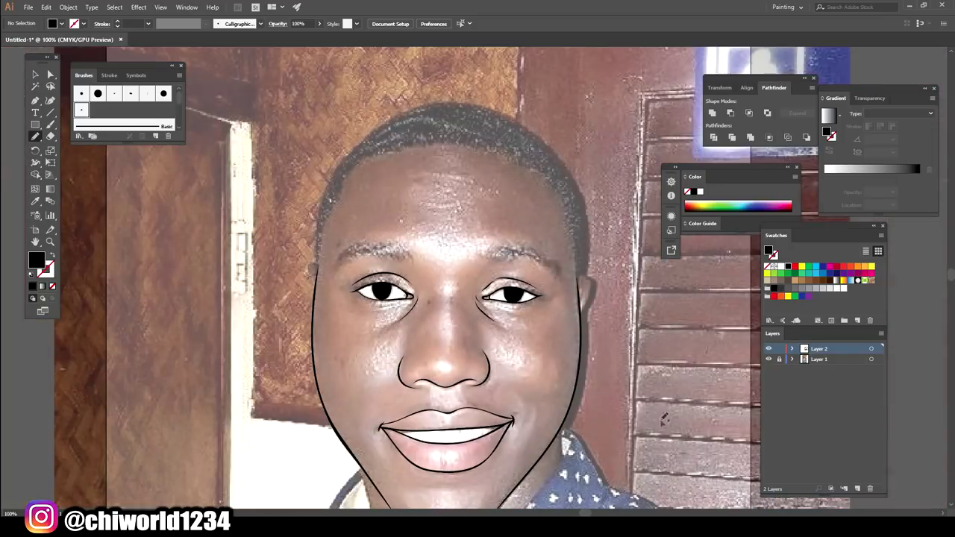
click(769, 360)
key(ctrl+plus)
click(770, 359)
scroll(654, 358, up, 2)
- Paint short black hair strokes forming the right and left eyebrows
key(b)
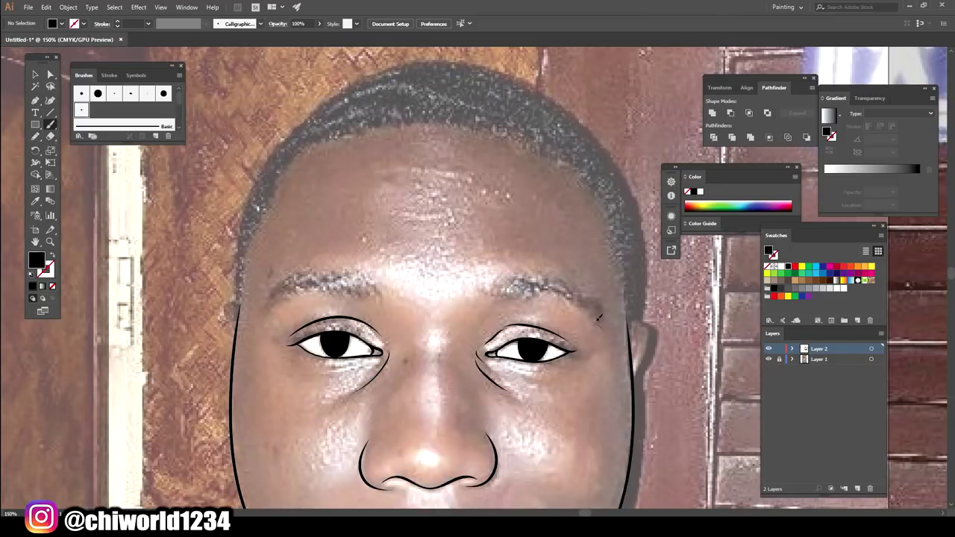
key(shift+x)
drag(548, 295, 560, 285)
mouse_move(522, 293)
mouse_down()
mouse_move(533, 284)
mouse_move(521, 282)
mouse_up()
mouse_move(498, 296)
mouse_down()
mouse_move(507, 280)
mouse_move(499, 279)
mouse_up()
drag(484, 294, 493, 277)
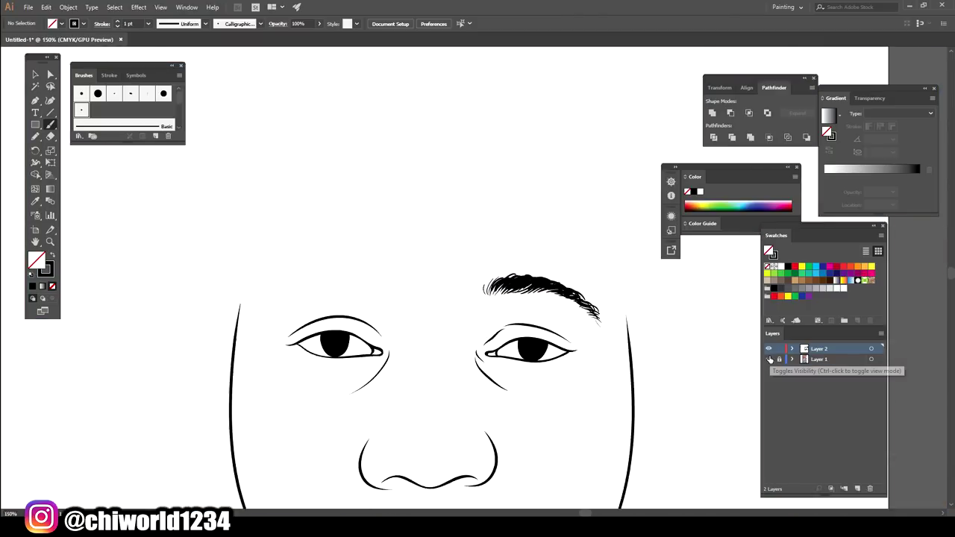
drag(377, 295, 356, 276)
mouse_move(370, 291)
mouse_down()
mouse_move(353, 273)
mouse_move(302, 278)
mouse_up()
mouse_move(266, 307)
mouse_down()
mouse_move(306, 282)
mouse_move(299, 279)
mouse_up()
drag(361, 286, 327, 274)
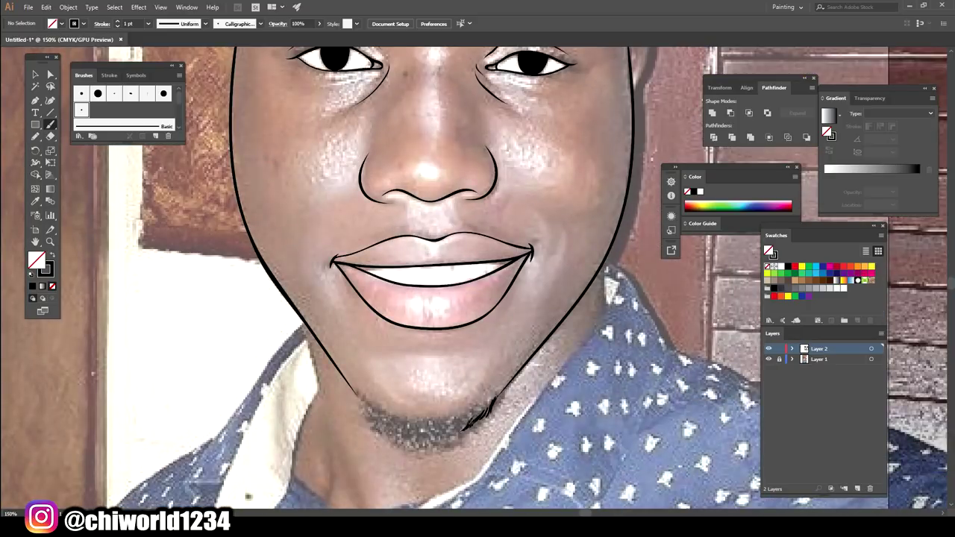
- Paint beard hairs along the chin and set the stroke weight to 0.5 pt
drag(476, 416, 413, 435)
click(35, 137)
key(shift+x)
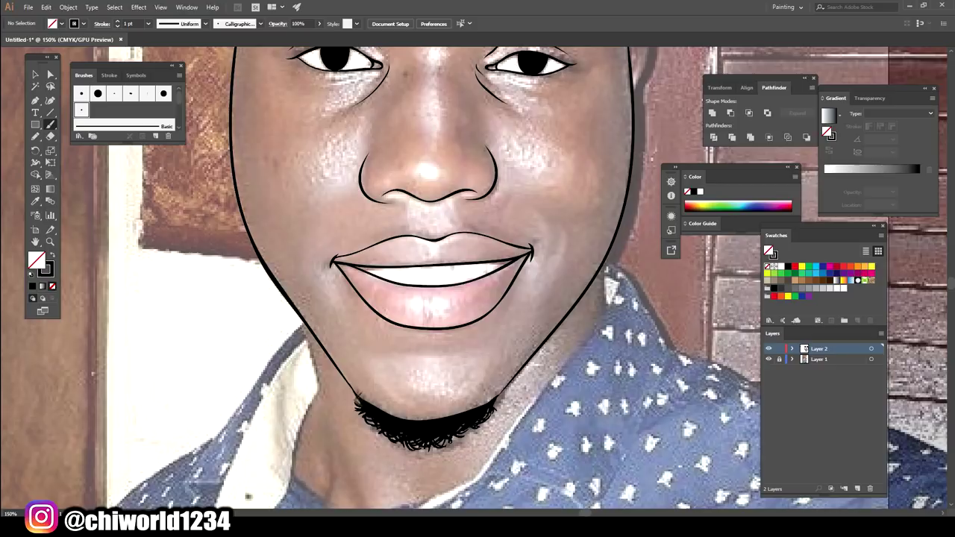
click(147, 23)
click(160, 50)
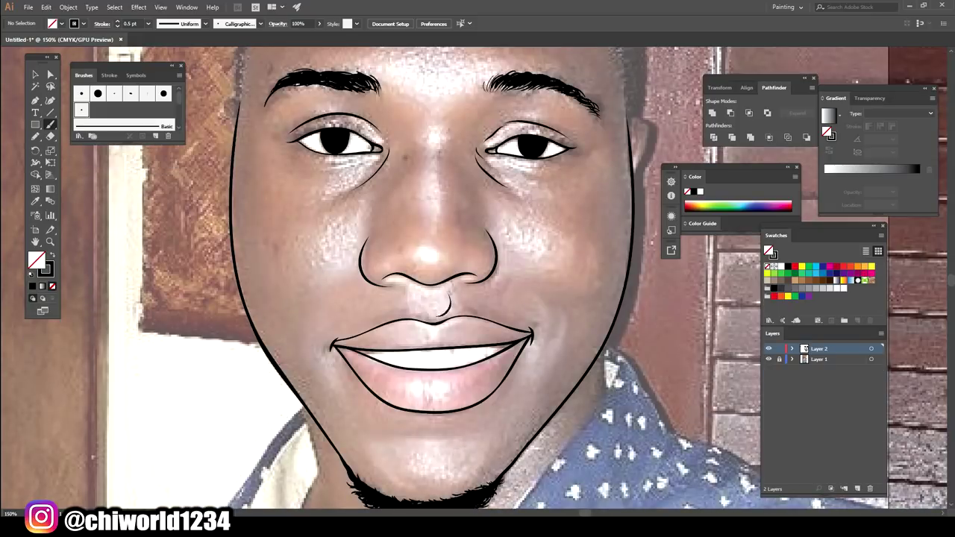
- Draw the smile and cheek creases, then outline both ears at 1 pt
drag(532, 297, 542, 332)
drag(338, 284, 326, 301)
scroll(561, 323, up, 5)
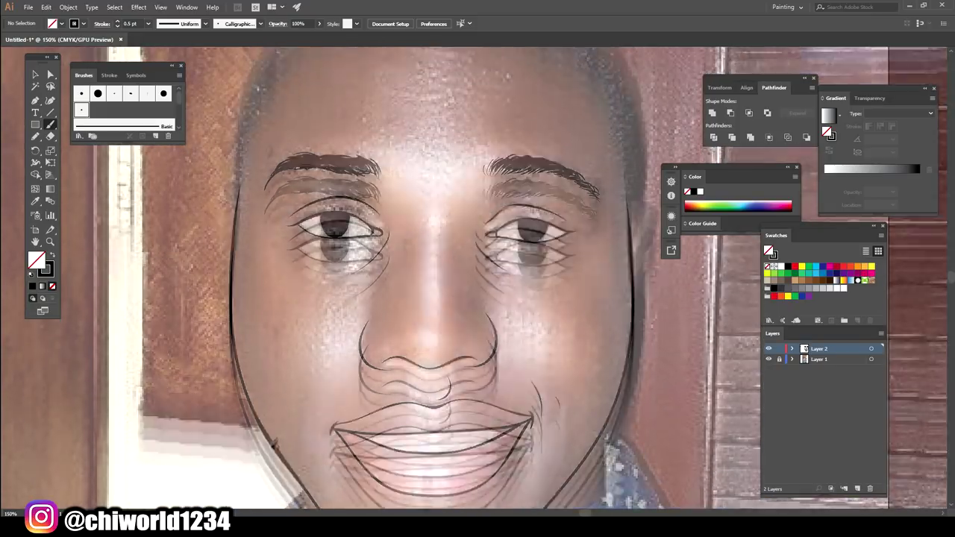
click(148, 23)
click(159, 75)
drag(636, 416, 631, 361)
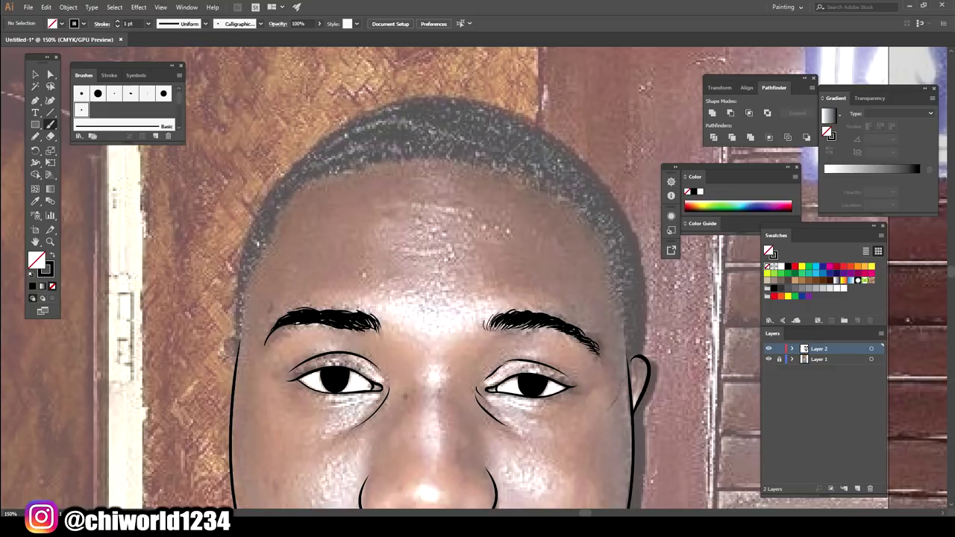
drag(237, 337, 232, 379)
- Block in the hair as a solid black shape inside an ear-to-ear head outline
click(35, 136)
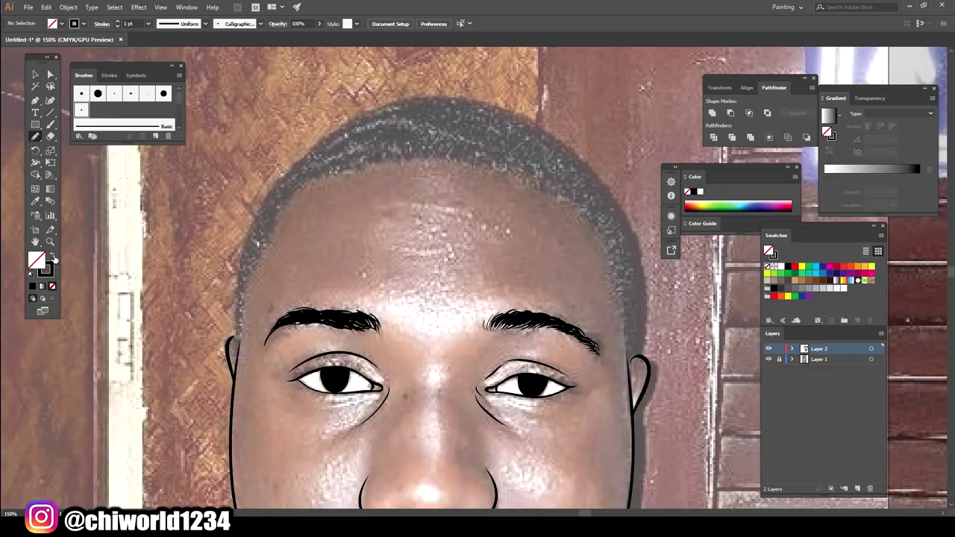
click(53, 256)
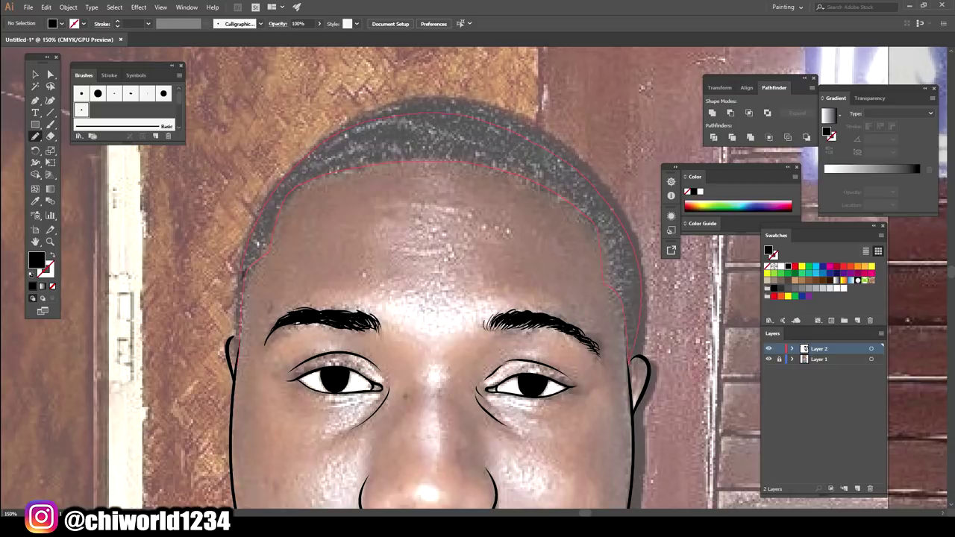
drag(245, 265, 243, 327)
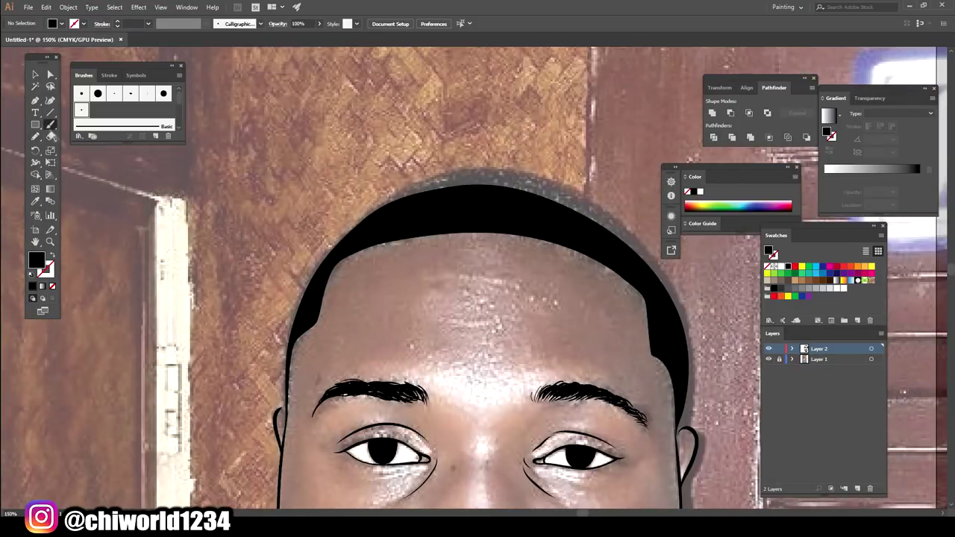
mouse_move(284, 424)
mouse_down()
mouse_move(331, 244)
mouse_move(522, 175)
mouse_move(677, 295)
mouse_move(699, 437)
mouse_move(673, 379)
mouse_up()
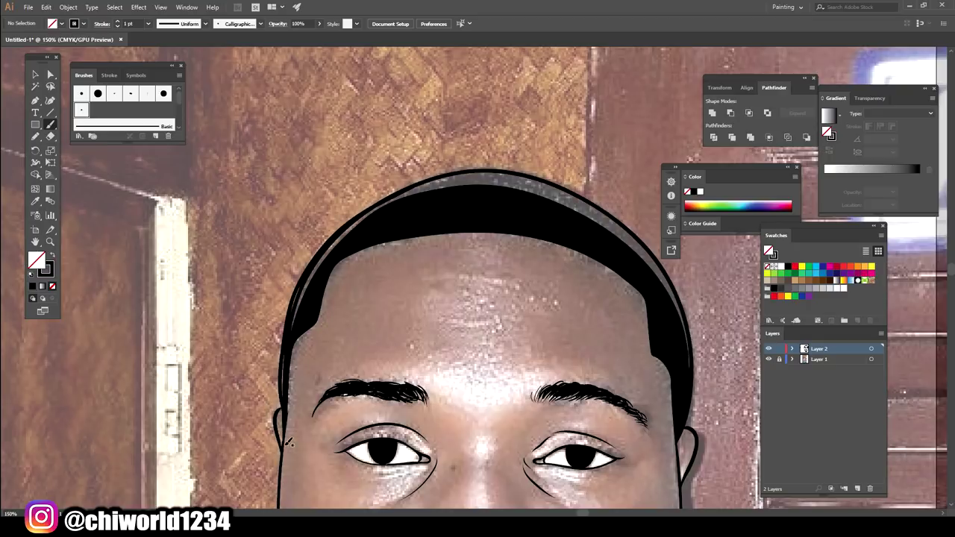
mouse_move(296, 332)
mouse_down()
mouse_move(328, 235)
mouse_move(507, 185)
mouse_move(686, 365)
mouse_up()
mouse_move(329, 238)
mouse_down()
mouse_move(523, 176)
mouse_move(664, 283)
mouse_up()
drag(429, 178, 619, 223)
key(ctrl+minus)
key(ctrl+minus)
key(ctrl+minus)
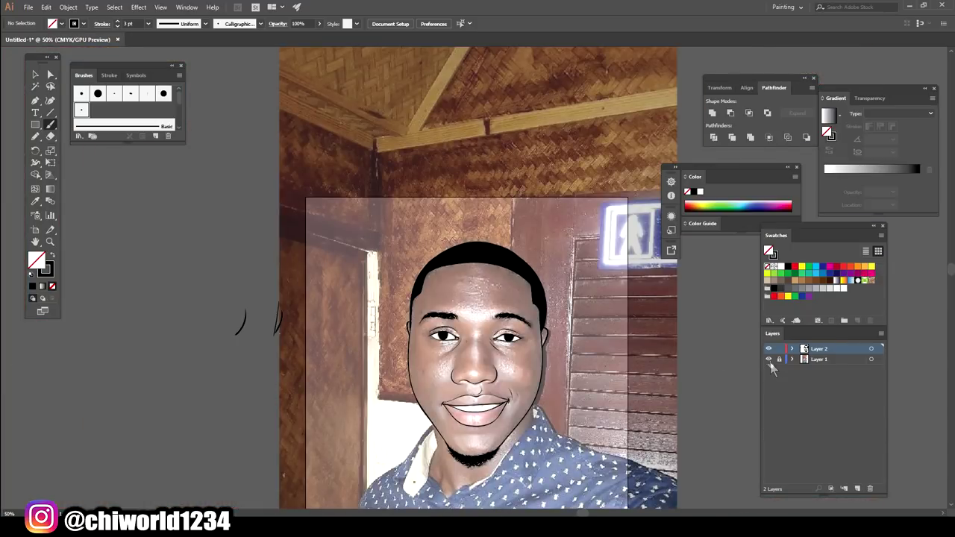
- Trace thick outlines along both jaws from chin to temple
click(768, 359)
key(ctrl+plus)
key(ctrl+plus)
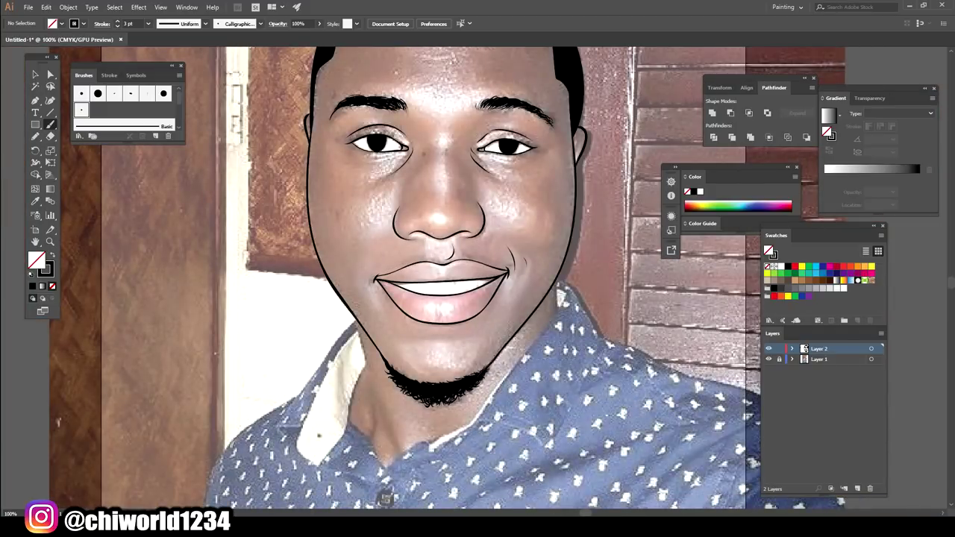
drag(492, 366, 575, 120)
scroll(395, 433, up, 2)
drag(397, 418, 307, 145)
scroll(447, 299, down, 1)
mouse_move(558, 303)
mouse_down()
mouse_move(431, 457)
mouse_move(352, 340)
mouse_up()
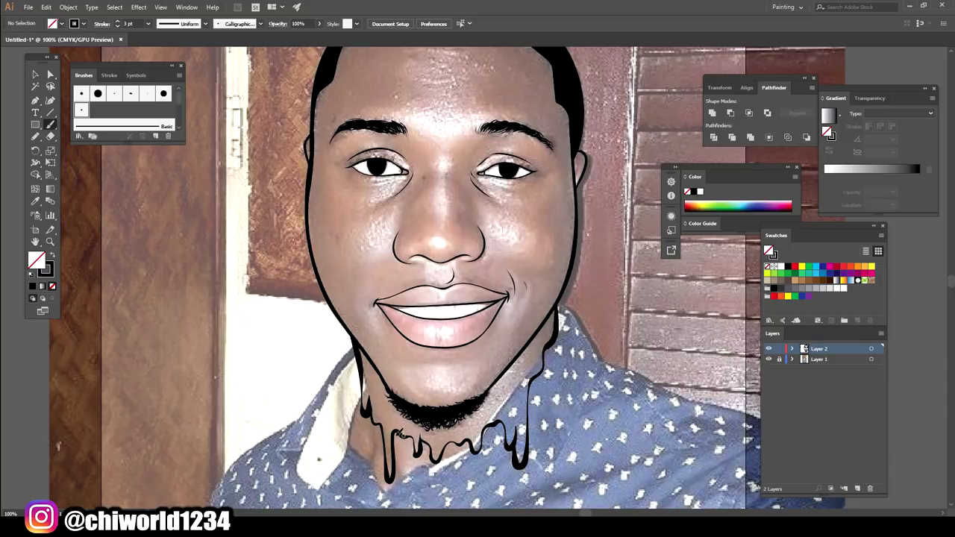
- Hide the reference photo and draw a drip stroke down from the right jaw
key(ctrl+minus)
key(ctrl+minus)
click(769, 359)
scroll(462, 384, up, 3)
drag(595, 214, 455, 370)
key(ctrl+minus)
key(ctrl+minus)
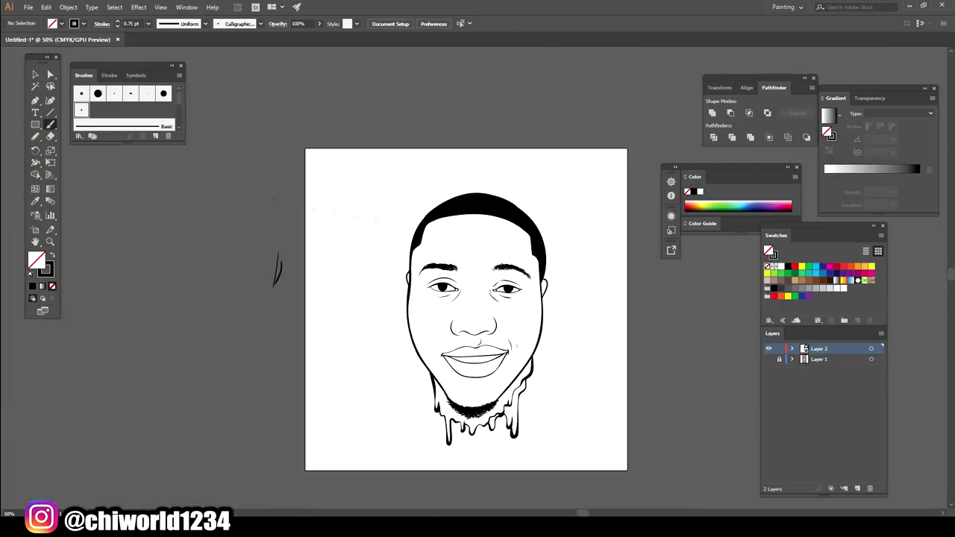
- Remove the stray stroke, expand all line art, and trim it with Pathfinder
key(ctrl+z)
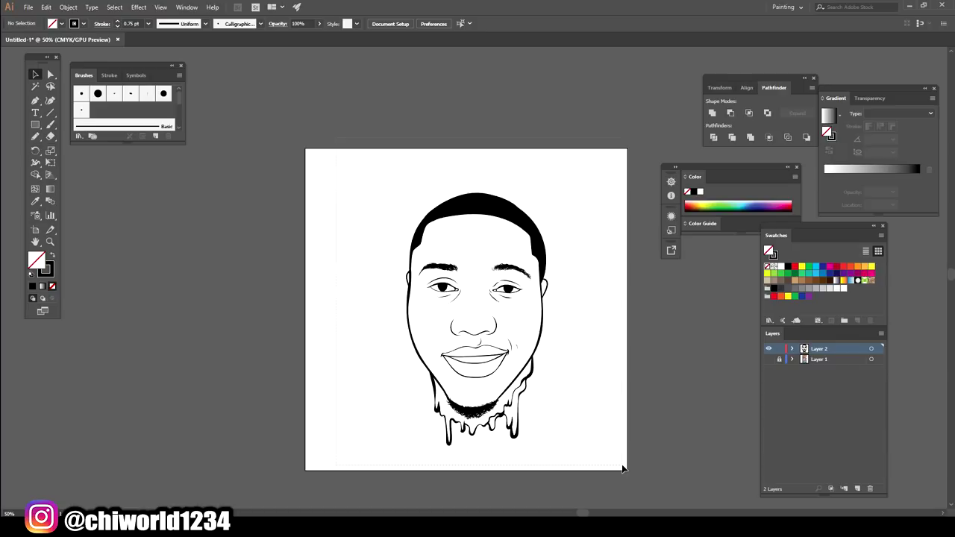
key(ctrl+a)
click(67, 9)
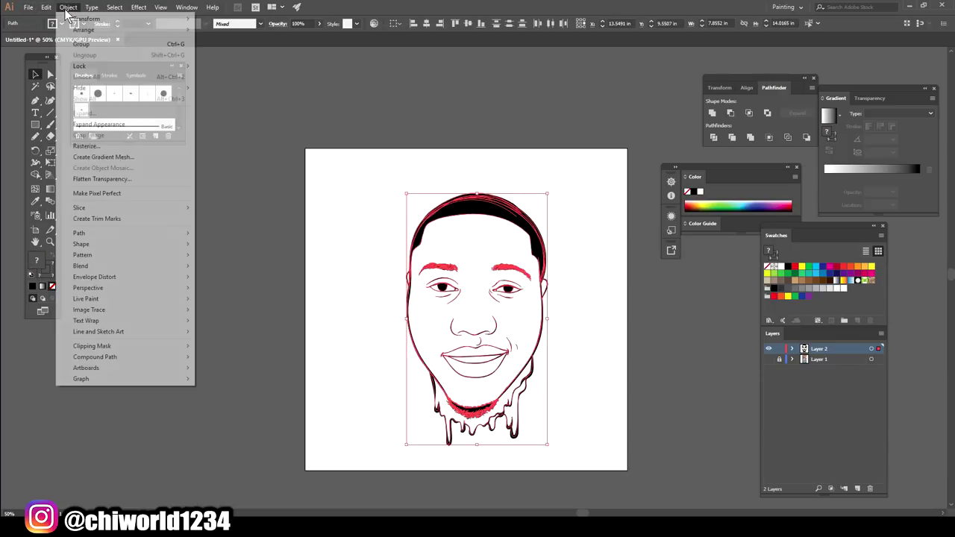
click(100, 124)
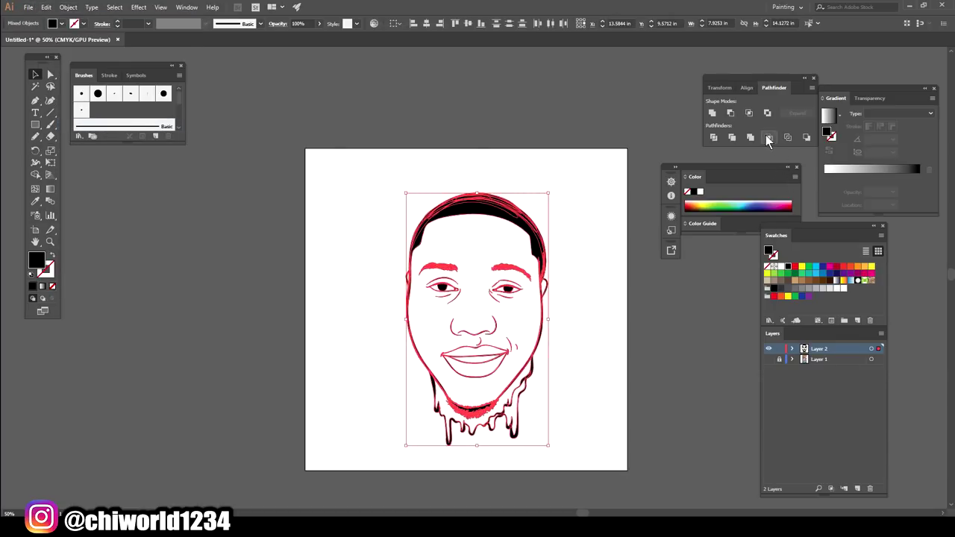
click(752, 137)
drag(489, 209, 482, 205)
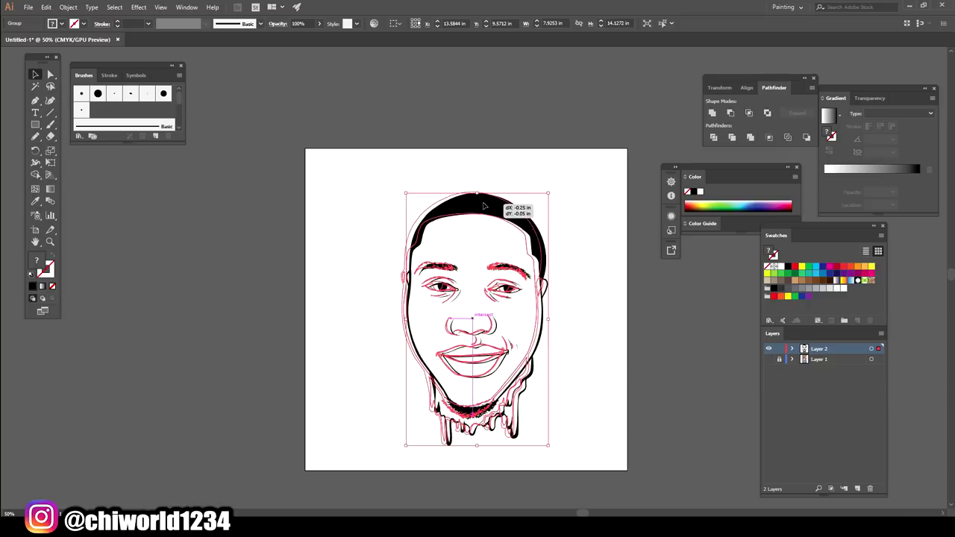
click(700, 323)
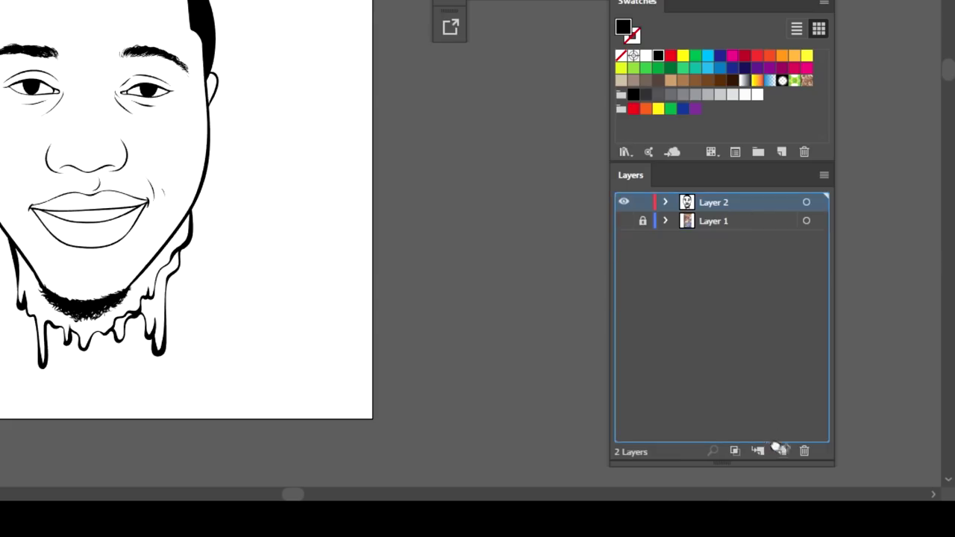
- Duplicate Layer 2, lock the copy, and draw a brown rectangle over the face on Layer 2
drag(776, 448, 783, 449)
click(642, 202)
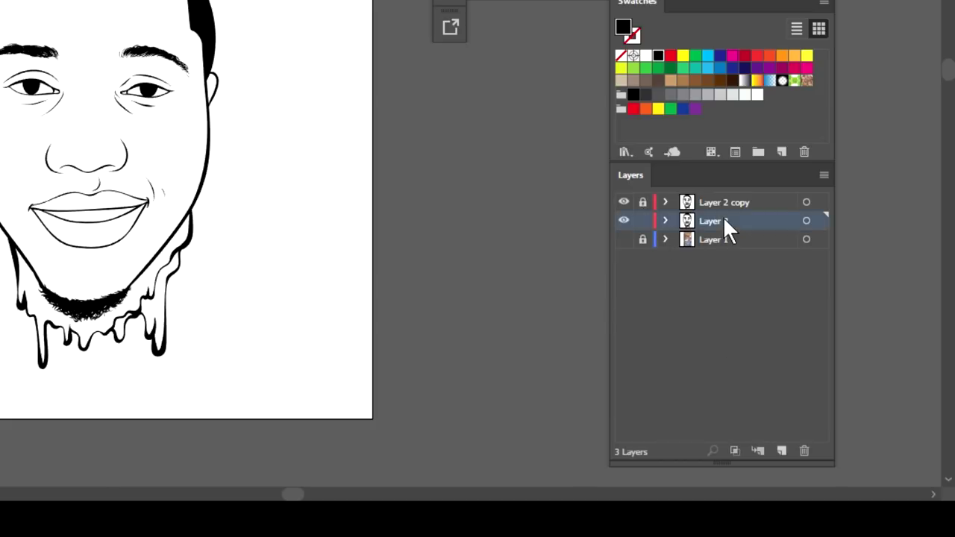
click(723, 221)
click(808, 281)
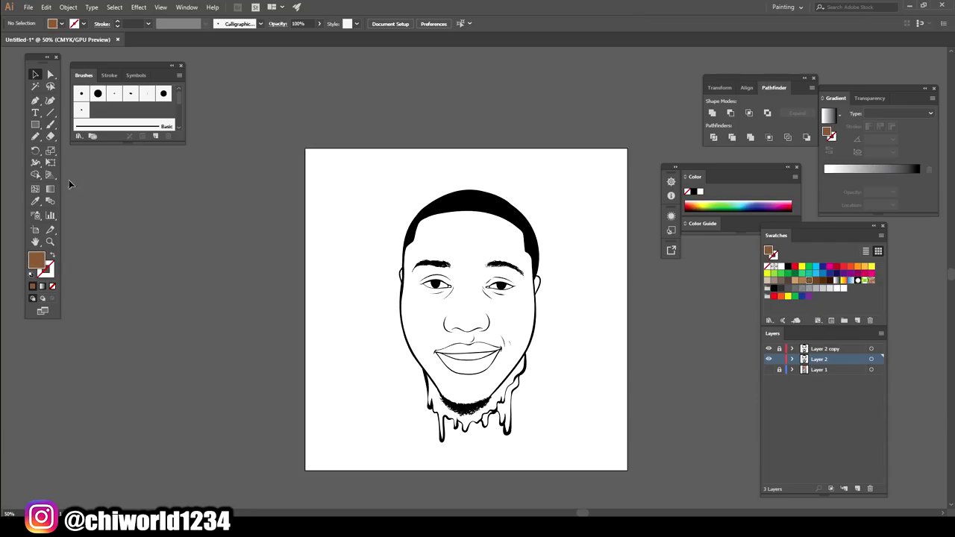
click(35, 125)
drag(370, 172, 613, 482)
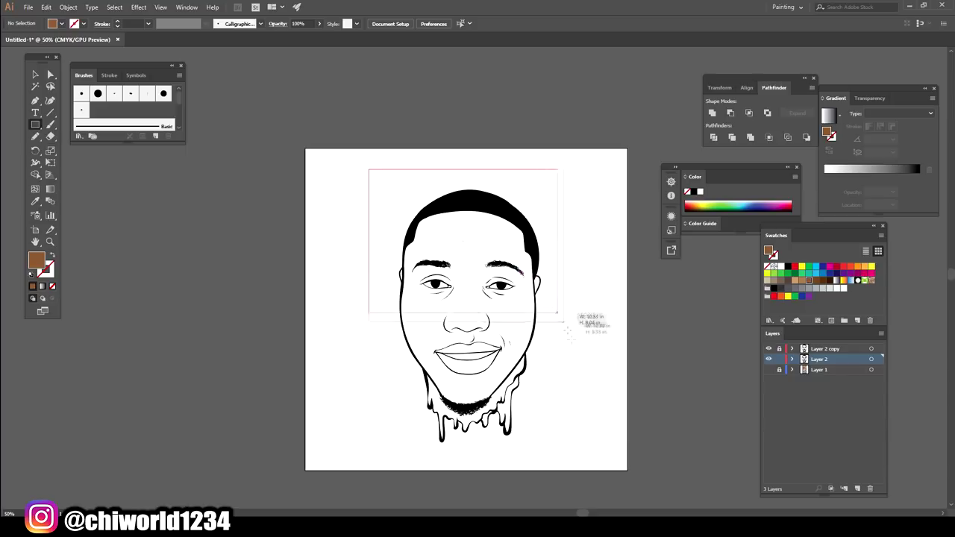
- Adjust the rectangle's fill to a lighter skin-tone brown, A0735A
double_click(36, 260)
drag(677, 454, 667, 428)
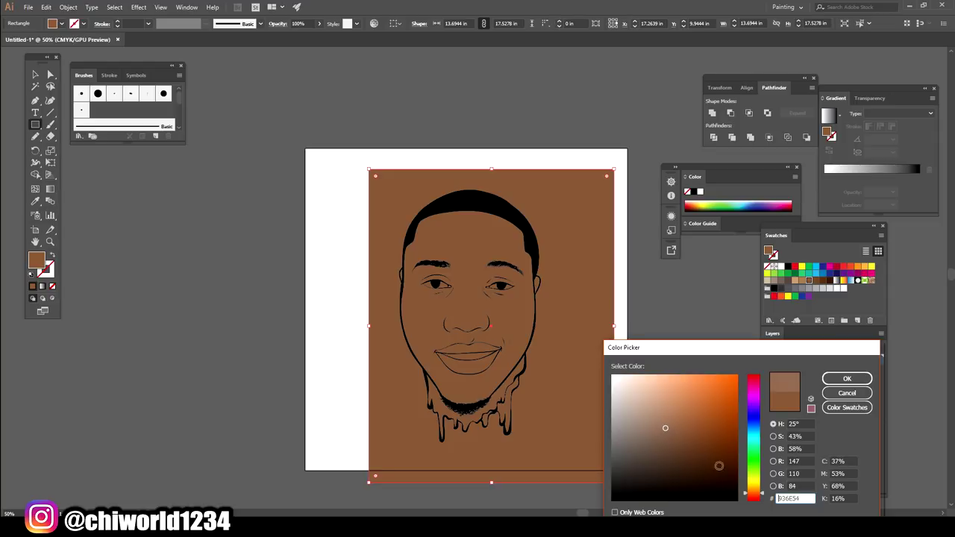
drag(753, 495, 755, 502)
click(847, 378)
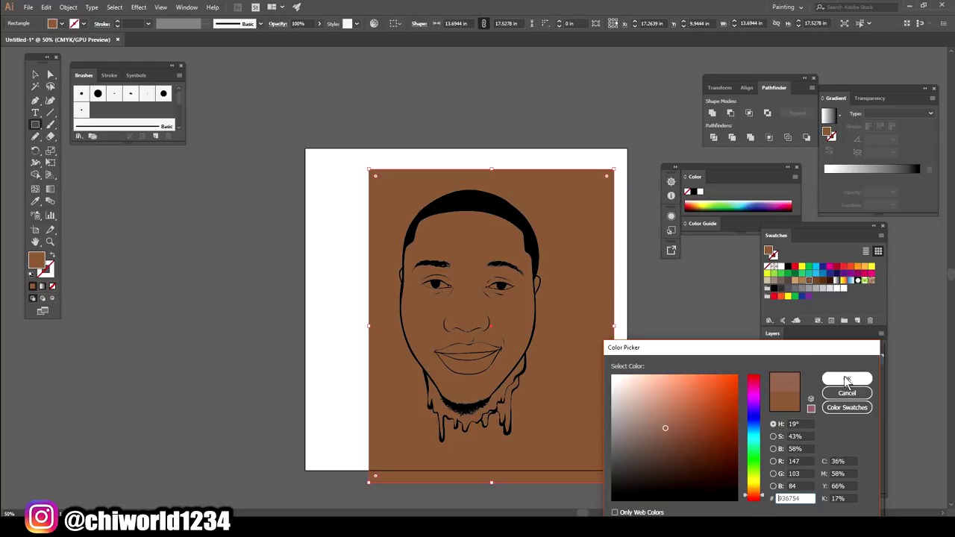
double_click(37, 261)
mouse_move(662, 427)
mouse_down()
mouse_move(652, 430)
mouse_move(664, 424)
mouse_up()
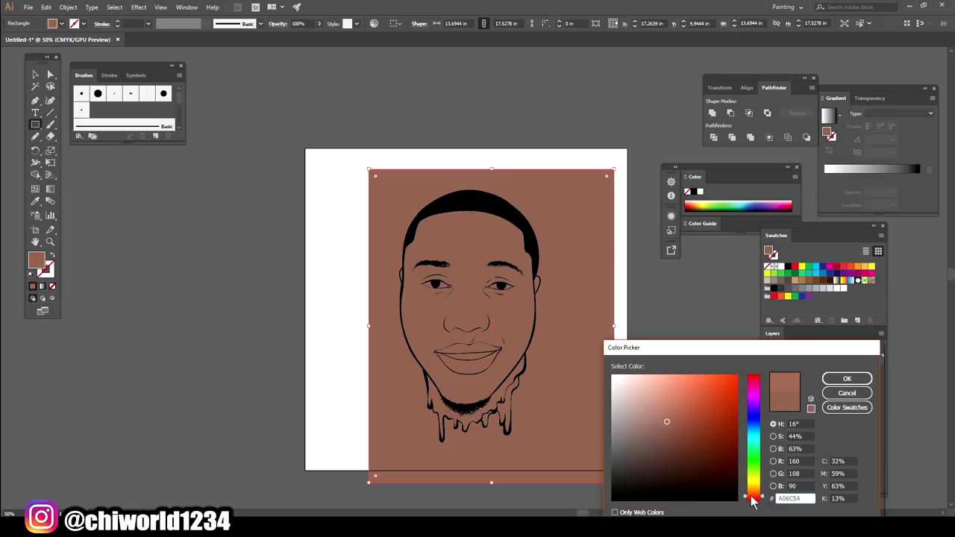
drag(752, 501, 752, 496)
click(847, 382)
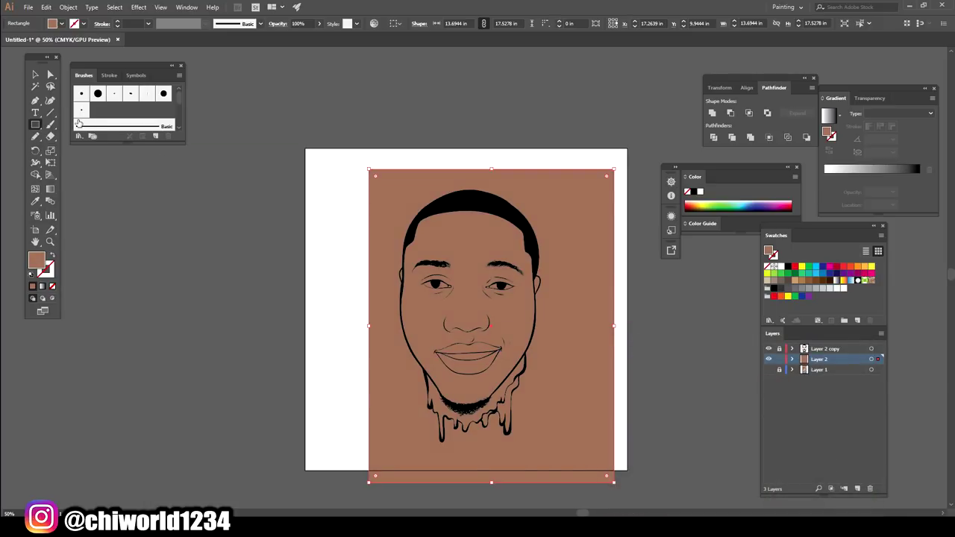
- Send the brown rectangle to the back and select it with the face art
click(35, 75)
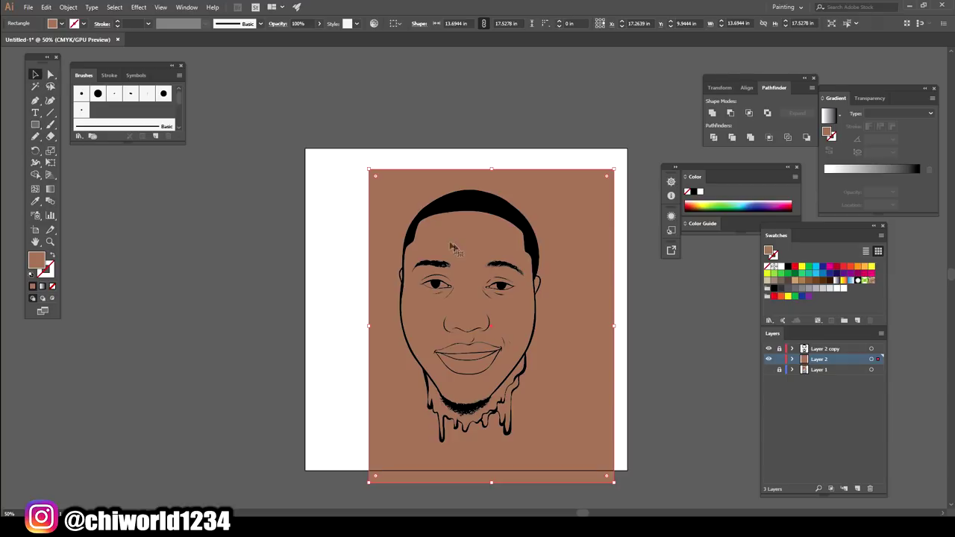
right_click(380, 198)
mouse_move(429, 351)
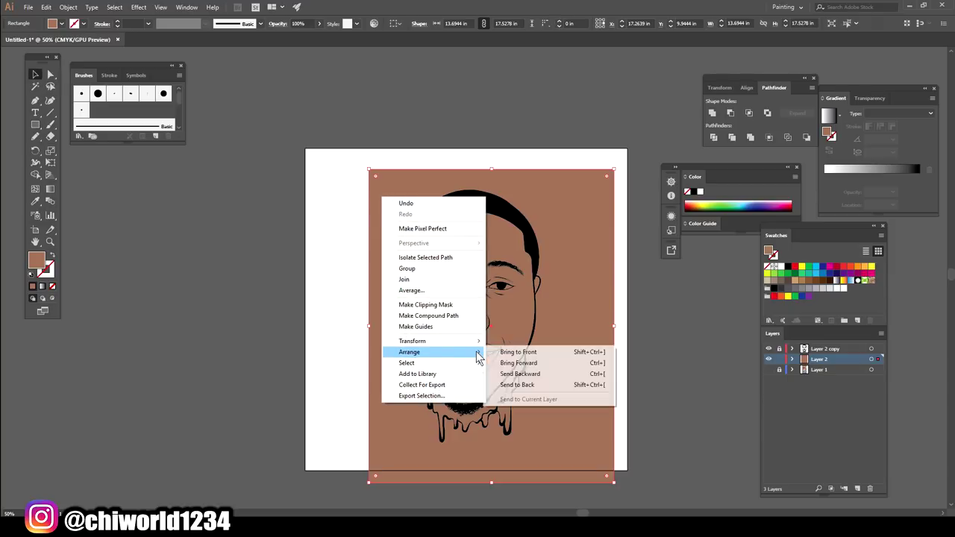
click(540, 385)
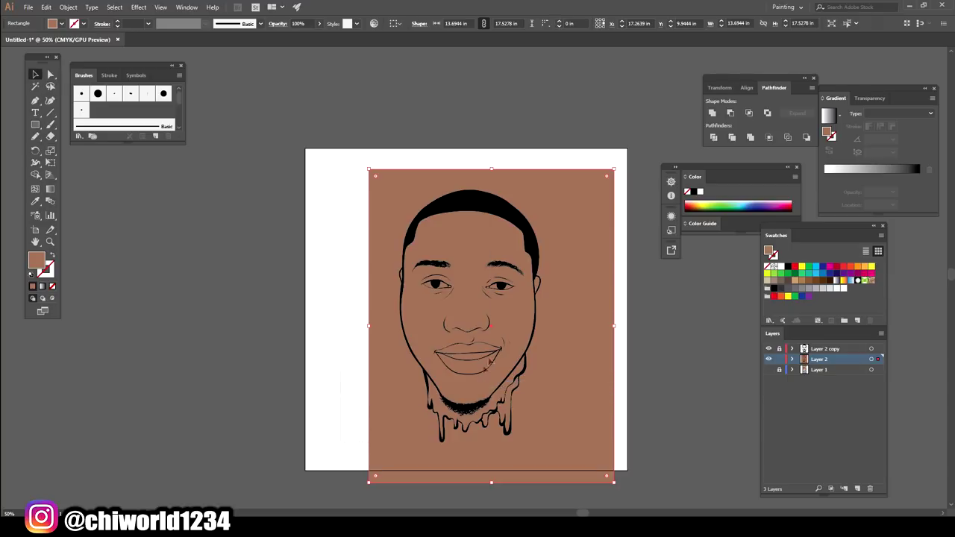
key(ctrl+a)
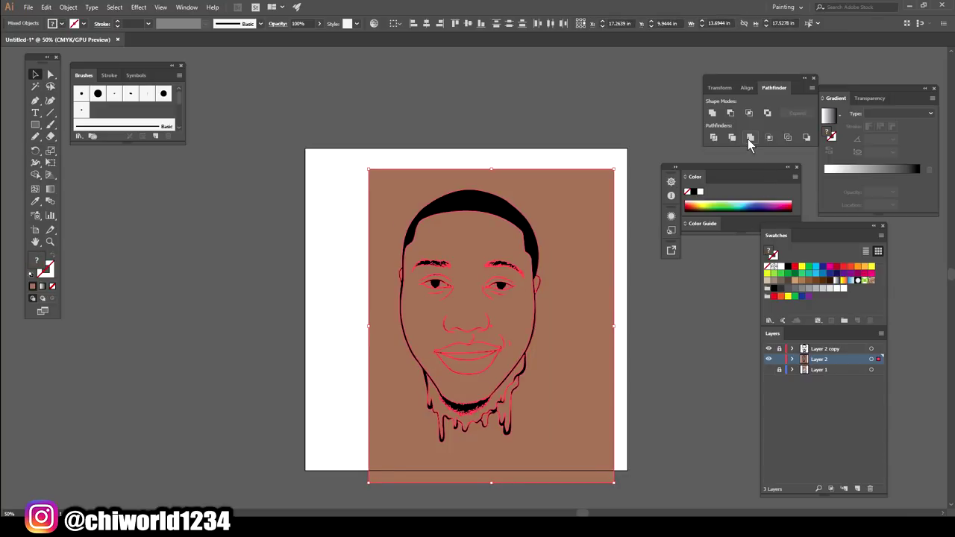
- Divide the rectangle along the line art and delete the brown outside the face
click(750, 138)
right_click(555, 215)
click(590, 285)
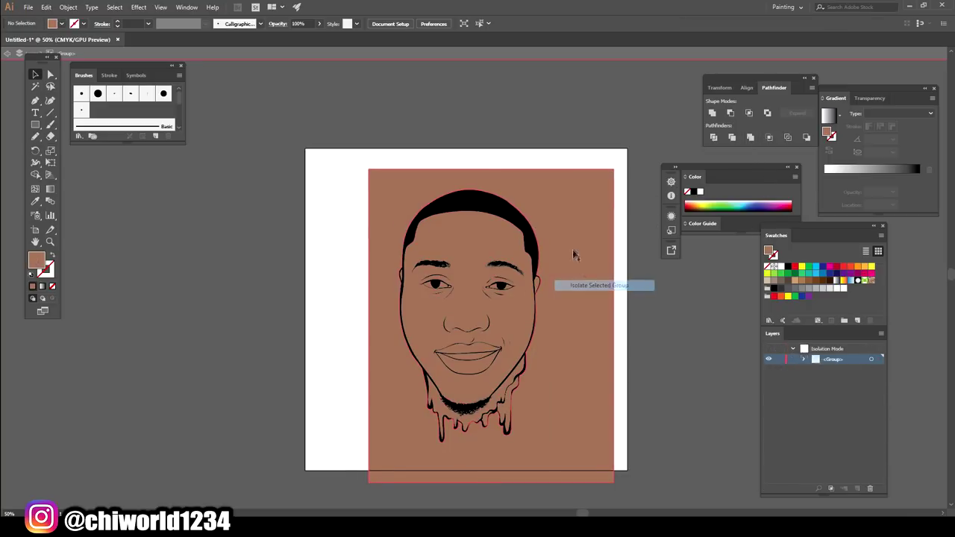
click(572, 240)
key(Delete)
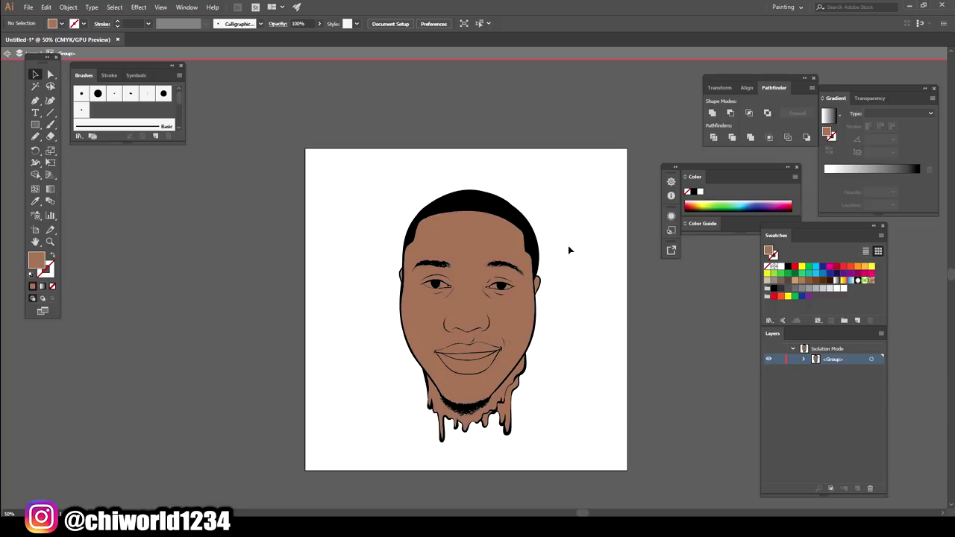
- Zoom in and select both eye shapes
key(ctrl+plus)
key(ctrl+plus)
scroll(552, 328, down, 2)
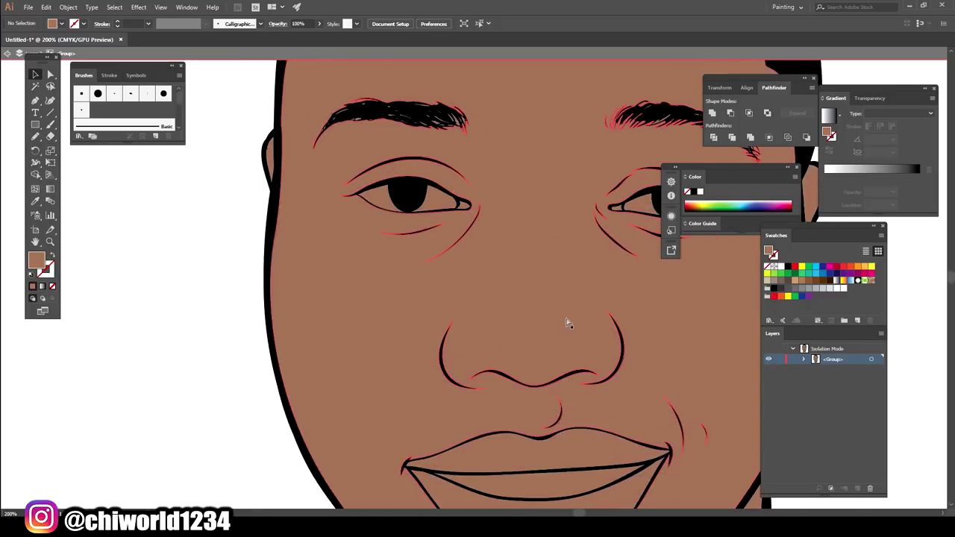
scroll(567, 322, down, 1)
click(643, 172)
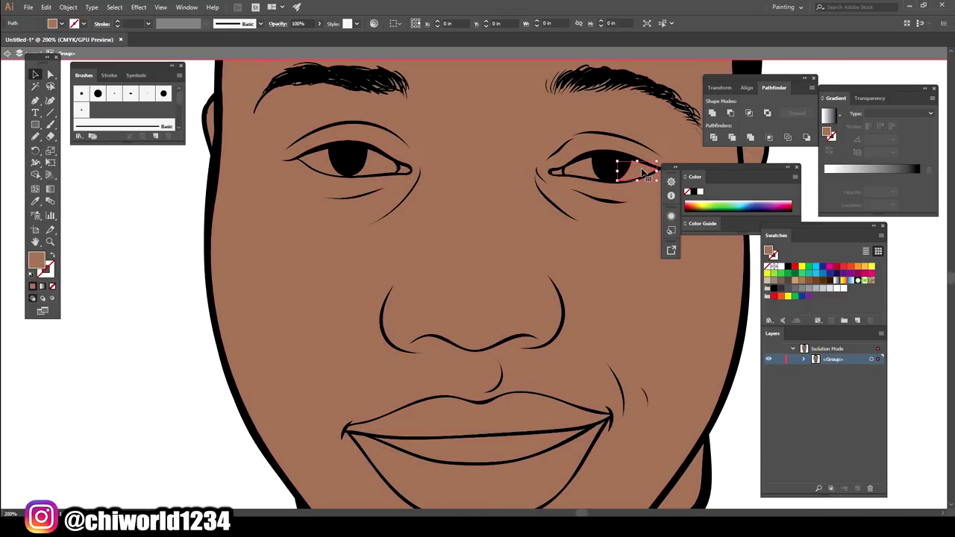
shift+click(326, 164)
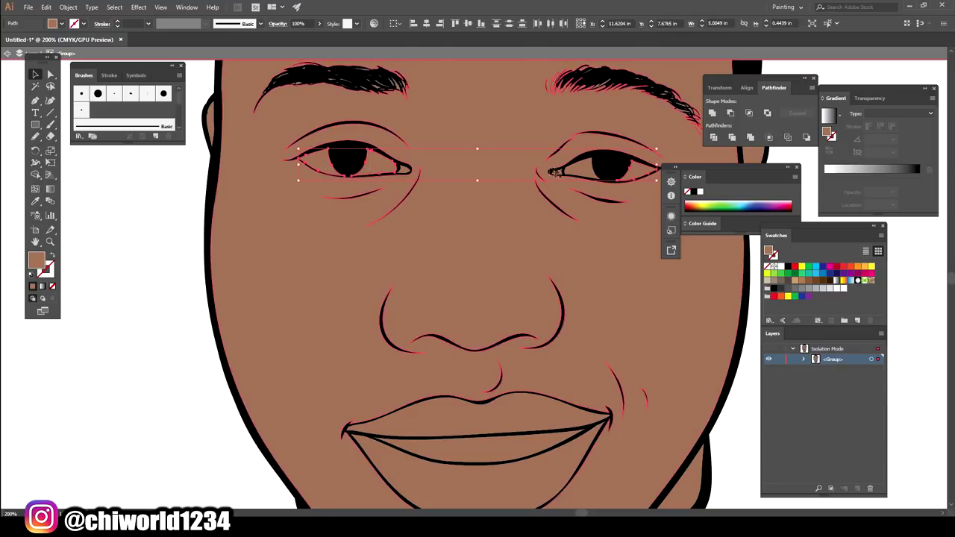
- Fill both eyes and the mouth's teeth shape with white
click(843, 291)
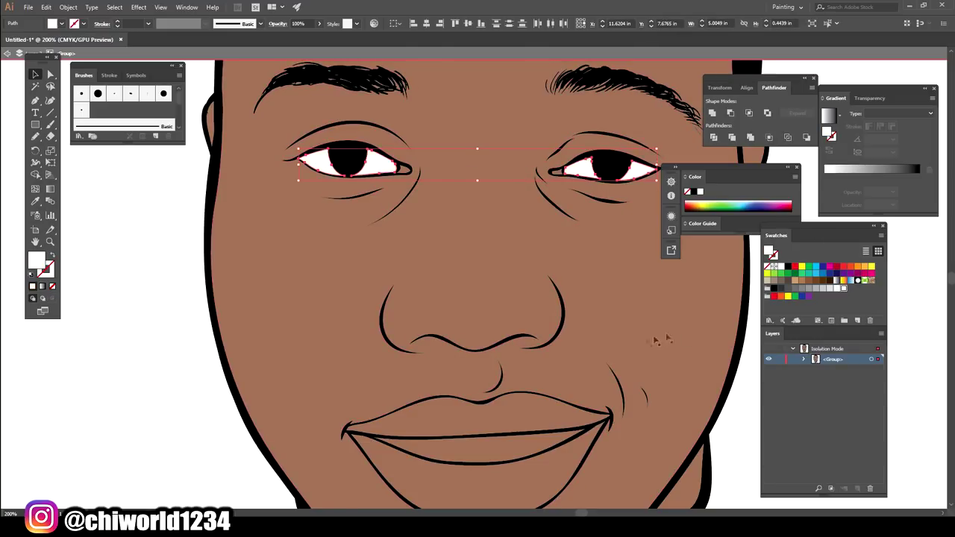
scroll(552, 343, down, 1)
shift+click(496, 395)
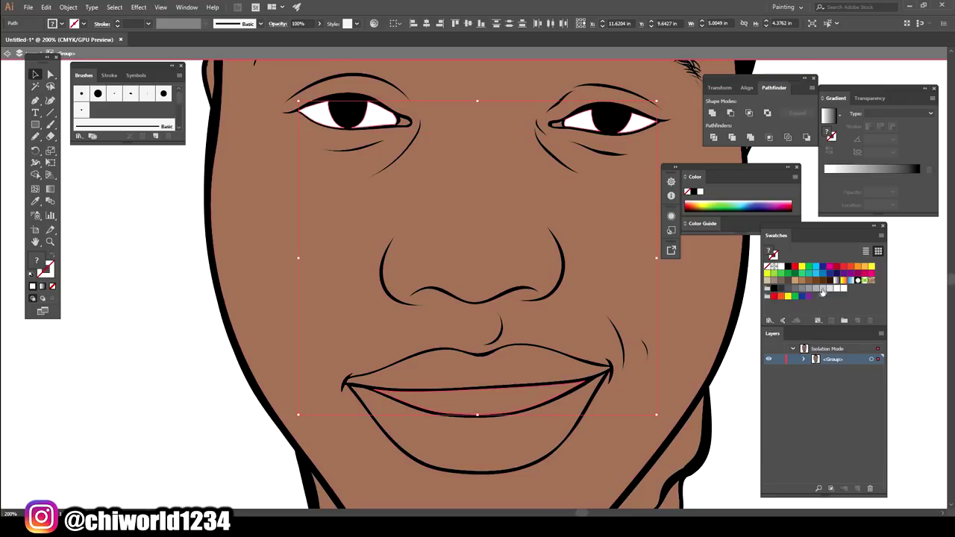
click(843, 291)
- Recolour the upper lip with a lighter, redder, slightly darkened tone
click(527, 365)
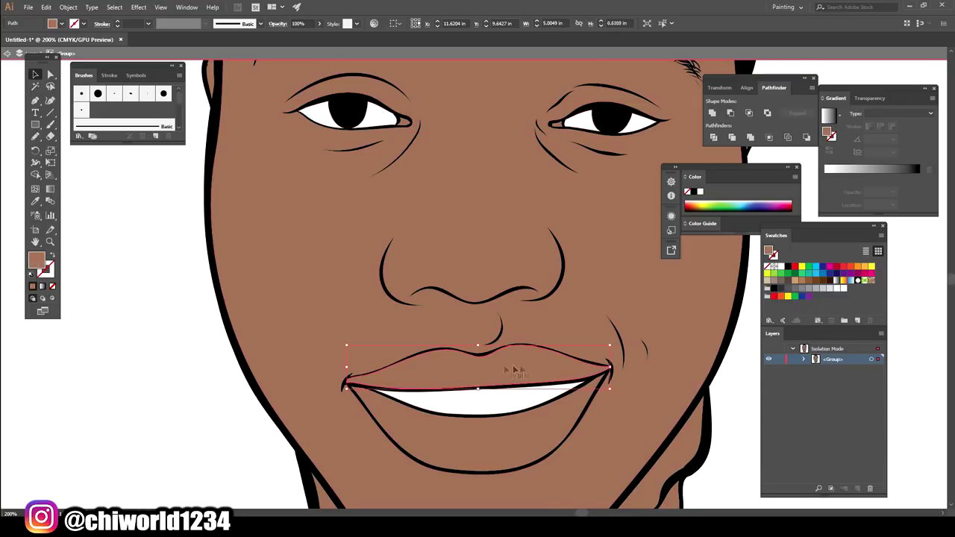
double_click(36, 259)
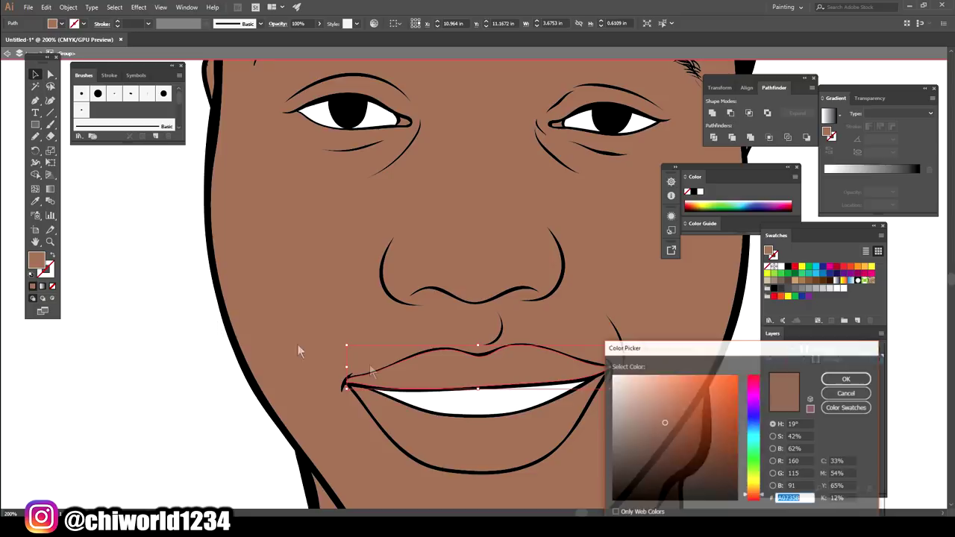
click(662, 402)
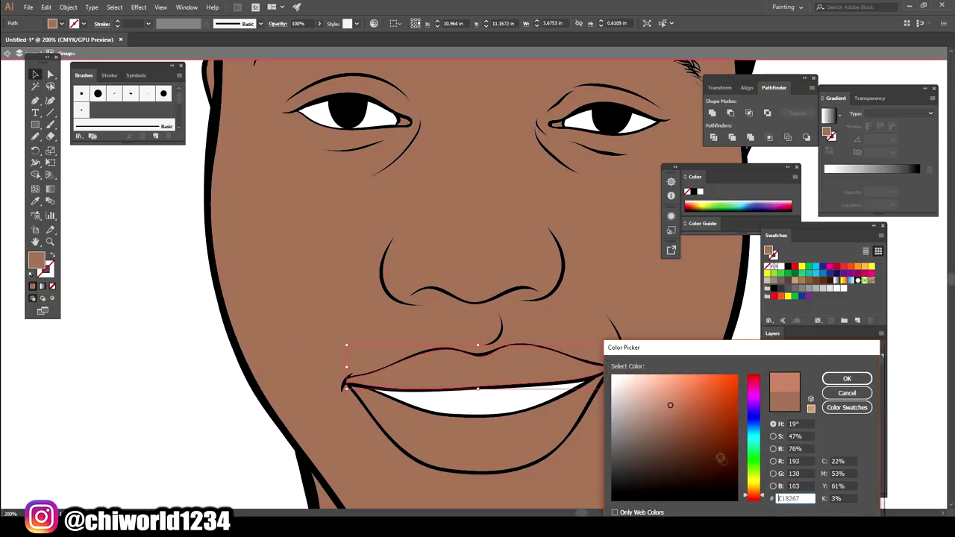
click(752, 500)
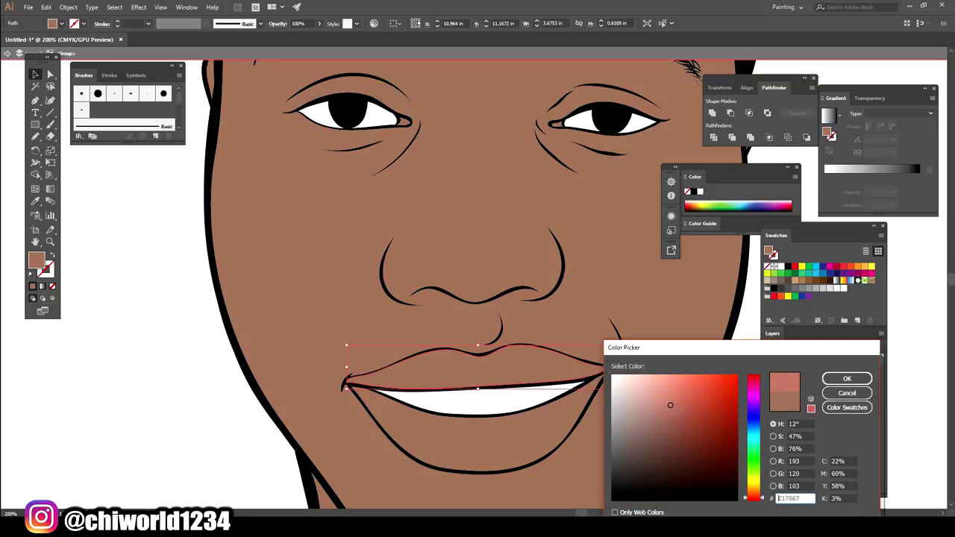
mouse_move(671, 406)
mouse_down()
mouse_move(665, 424)
mouse_move(666, 416)
mouse_up()
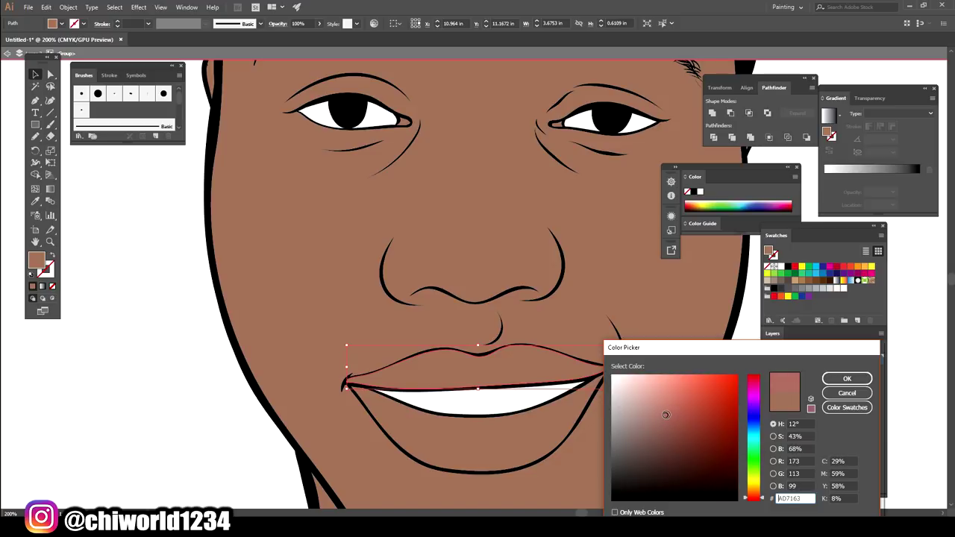
click(846, 378)
- Fill the lower lip with a light pink
click(447, 453)
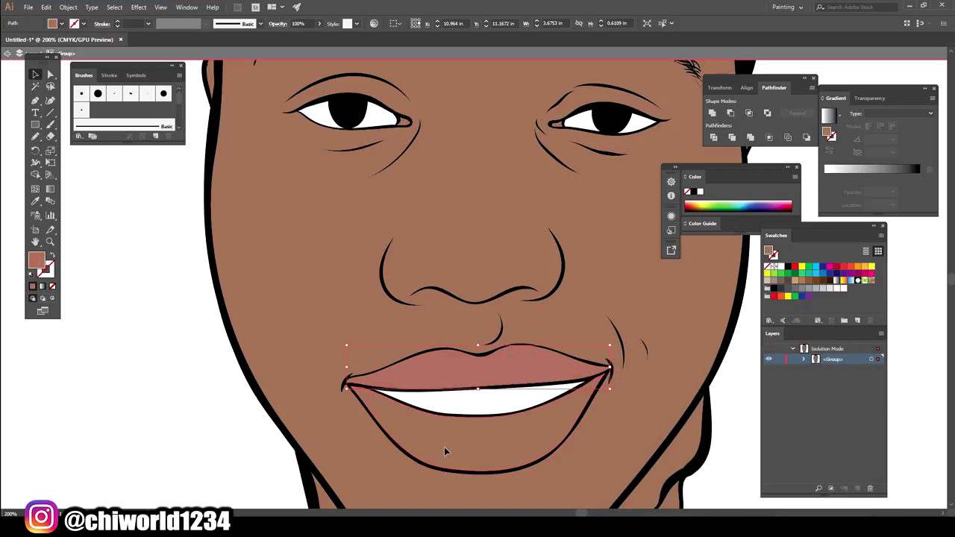
double_click(37, 265)
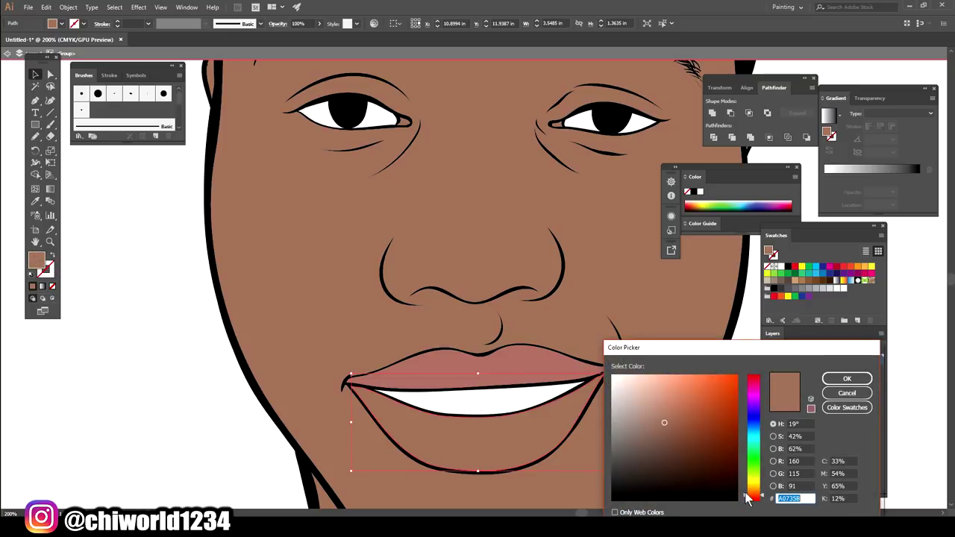
drag(747, 498, 747, 500)
click(664, 413)
drag(663, 413, 665, 408)
click(846, 378)
double_click(36, 260)
click(655, 396)
click(846, 378)
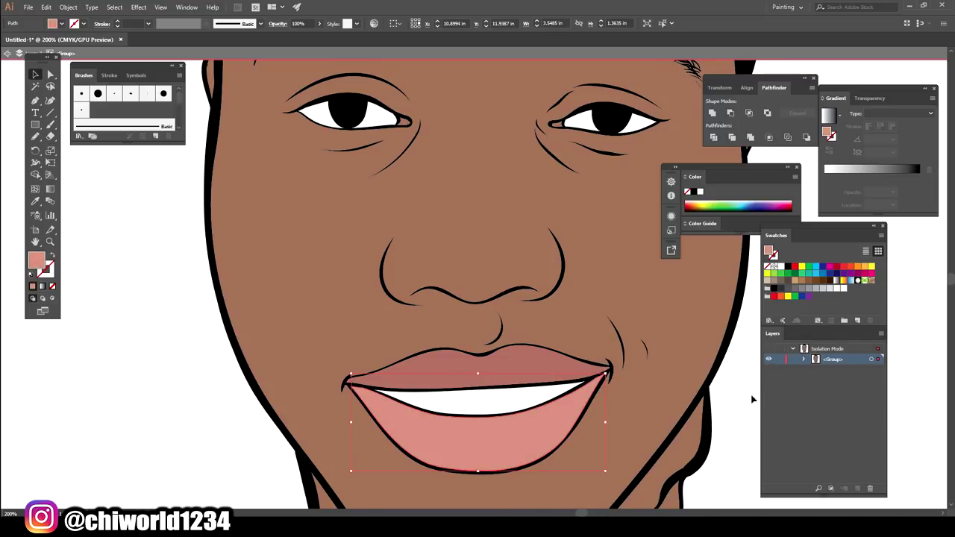
- Fill the drip on the right of the neck with dark brown
key(ctrl+0)
scroll(601, 451, up, 3)
click(597, 448)
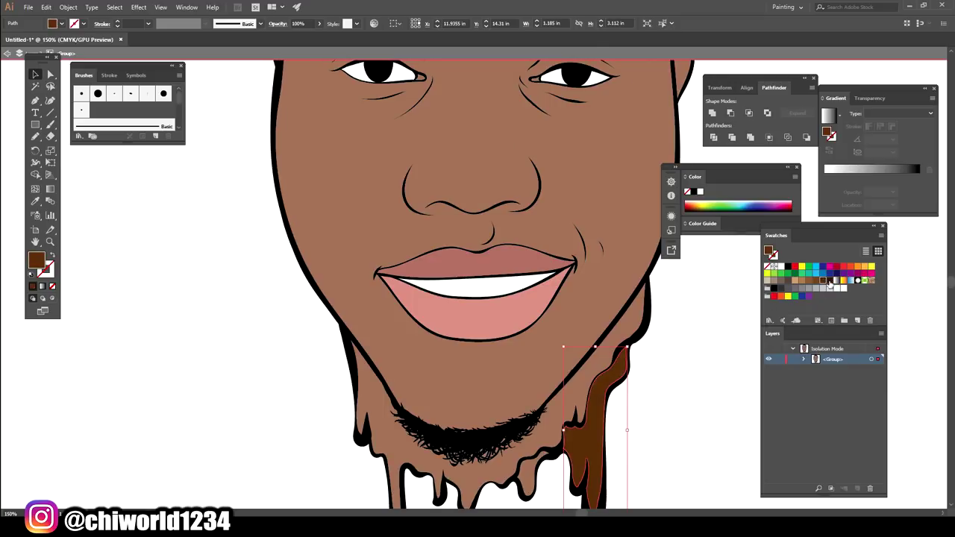
click(826, 282)
key(ctrl+0)
scroll(554, 263, up, 5)
- Leave isolation mode and reselect the face artwork
click(646, 249)
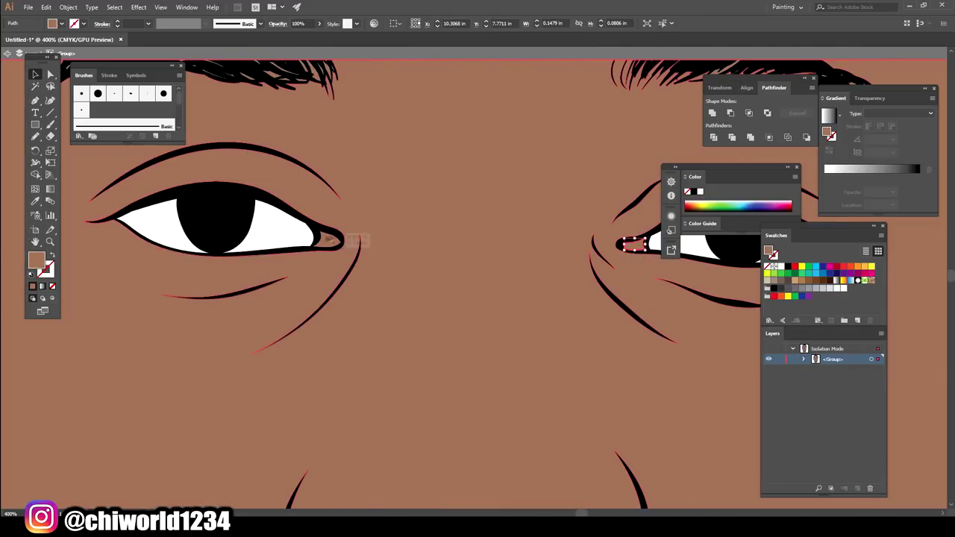
scroll(646, 249, down, 5)
scroll(646, 249, down, 5)
key(i)
key(v)
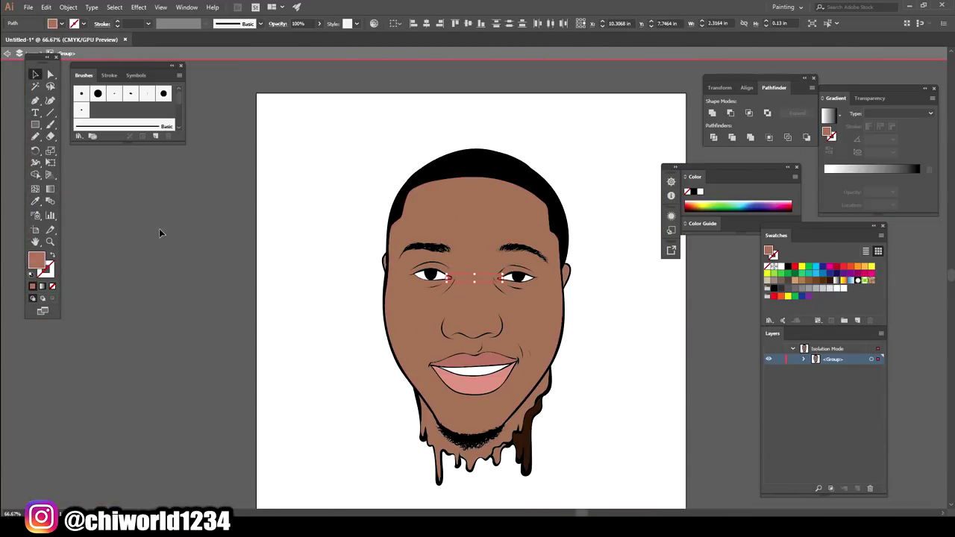
click(700, 375)
double_click(699, 375)
key(ctrl+plus)
key(ctrl+plus)
scroll(704, 410, up, 2)
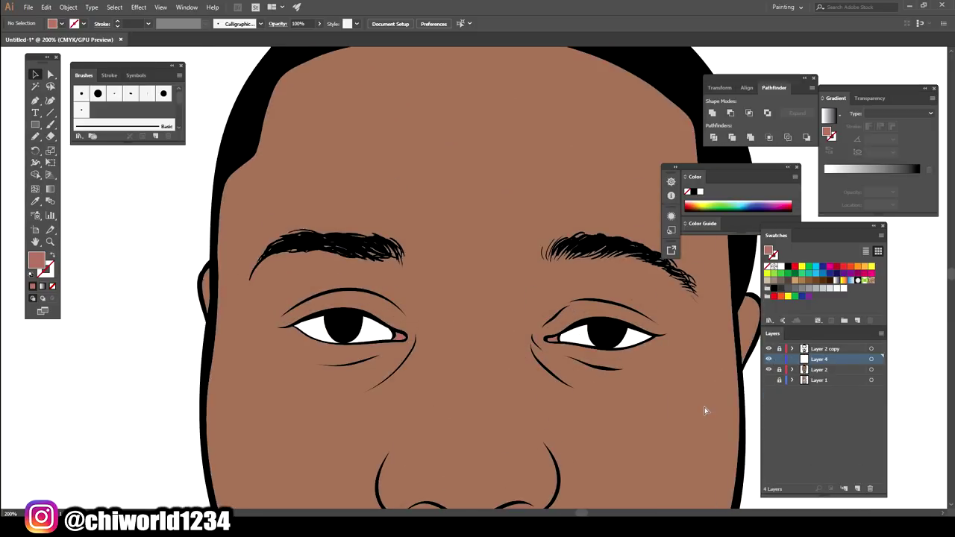
key(ctrl+minus)
click(402, 208)
key(ctrl+plus)
key(ctrl+plus)
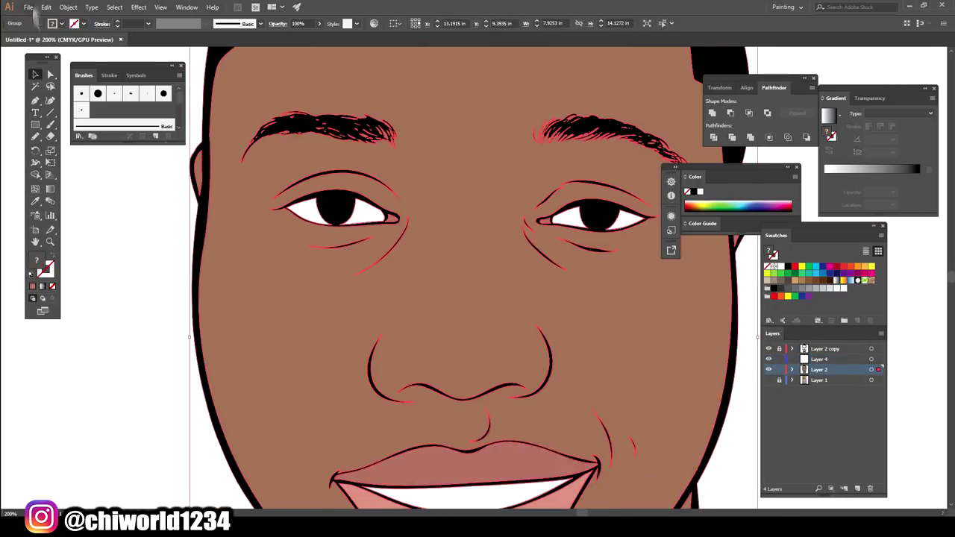
- Recolor Artwork: change the skin colour to H 17°, S 46%, B 68%
click(47, 7)
click(252, 186)
click(833, 300)
click(736, 281)
drag(709, 395, 725, 411)
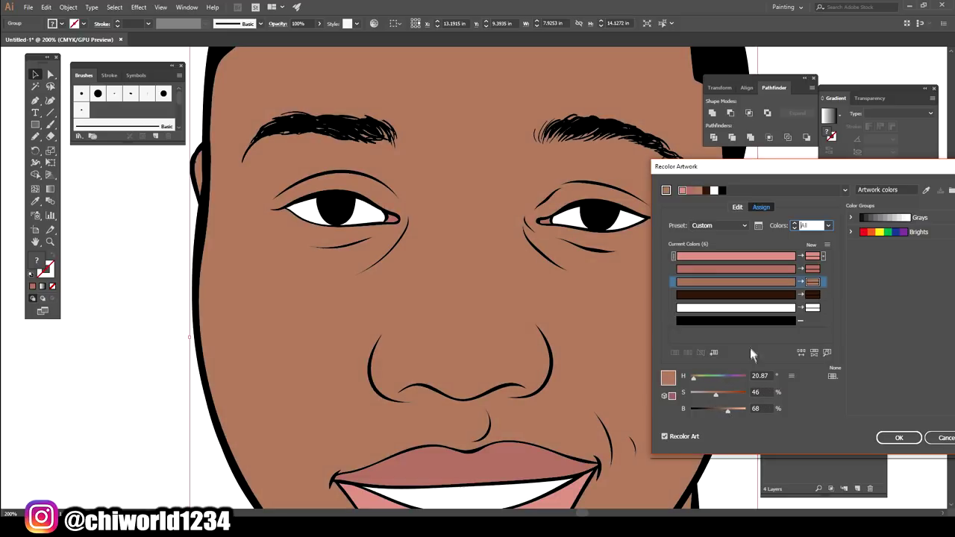
drag(694, 378, 693, 378)
click(899, 438)
- Deselect the artwork and make Layer 4 the target layer for shading
key(ctrl+0)
click(712, 423)
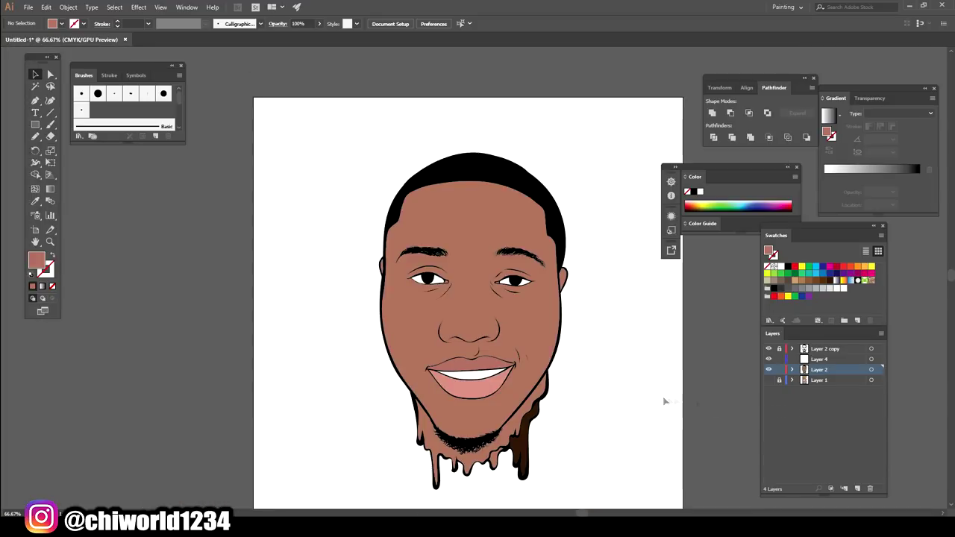
click(820, 359)
scroll(485, 239, up, 5)
key(i)
double_click(35, 263)
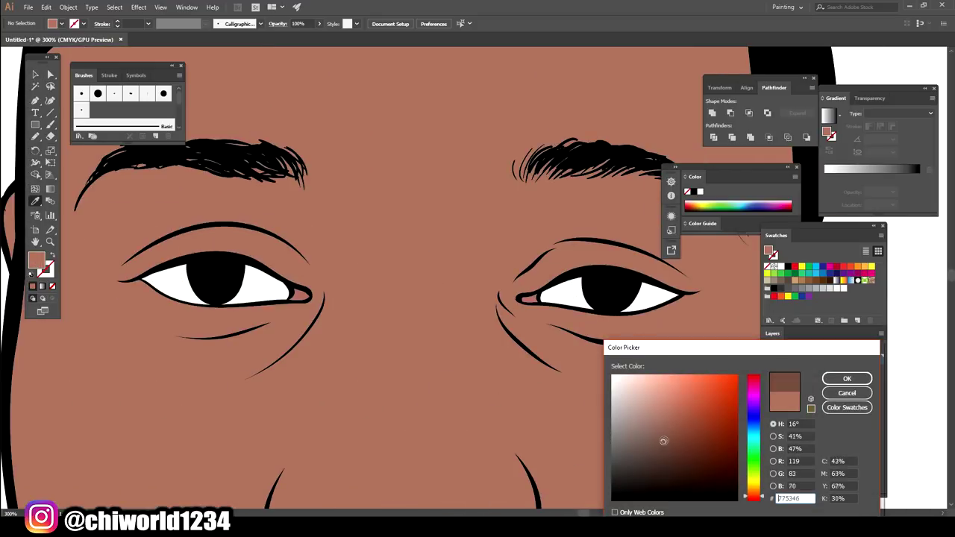
- With a darker brown fill, pencil shadow shapes around both eyes and eyebrows
click(668, 439)
click(847, 378)
key(n)
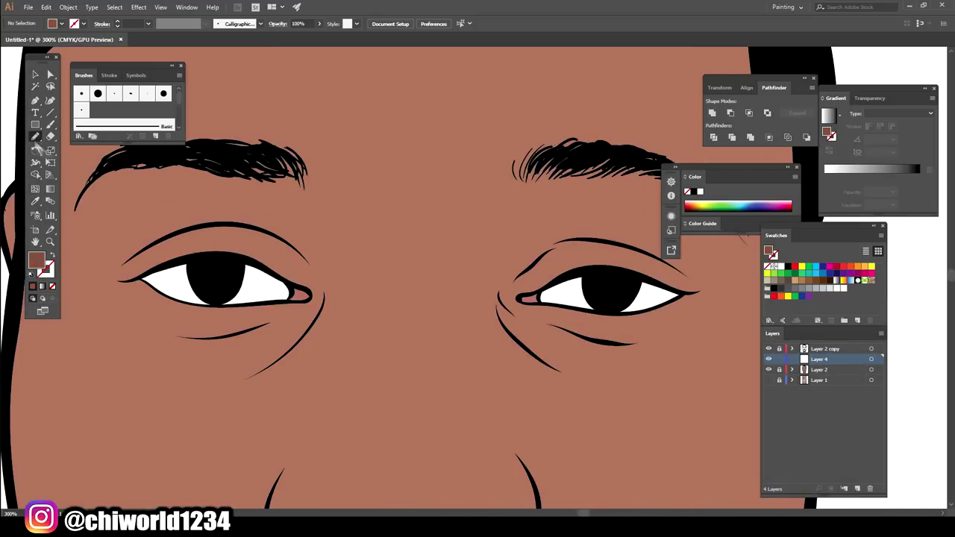
mouse_move(518, 254)
mouse_down()
mouse_move(604, 177)
mouse_move(533, 171)
mouse_up()
mouse_move(482, 230)
mouse_down()
mouse_move(538, 357)
mouse_move(573, 334)
mouse_up()
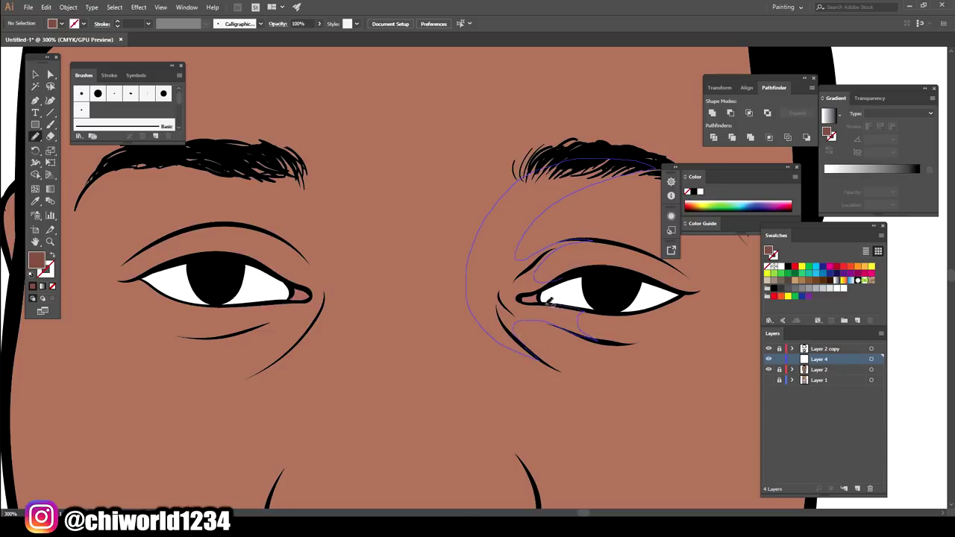
drag(546, 292, 549, 288)
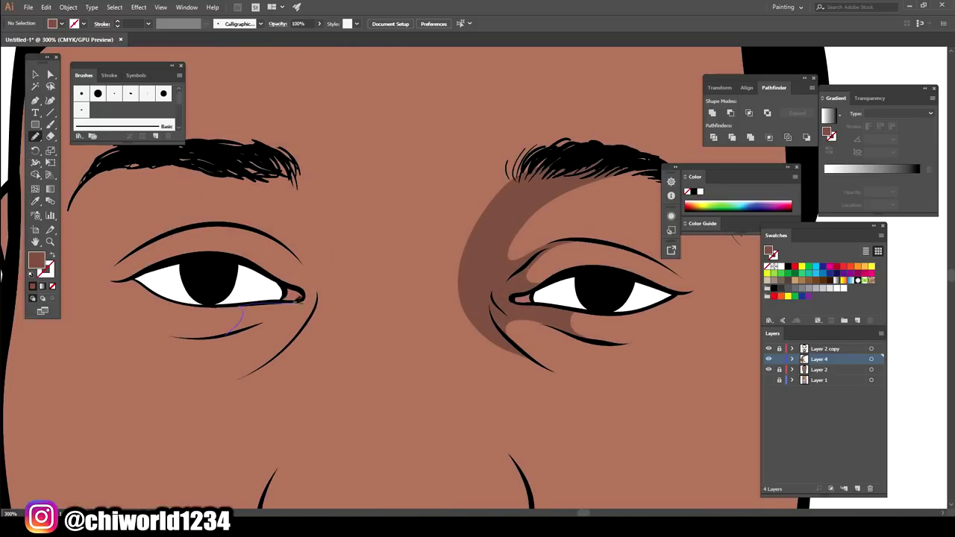
drag(302, 298, 231, 222)
mouse_move(254, 192)
mouse_down()
mouse_move(284, 155)
mouse_move(301, 339)
mouse_move(273, 326)
mouse_up()
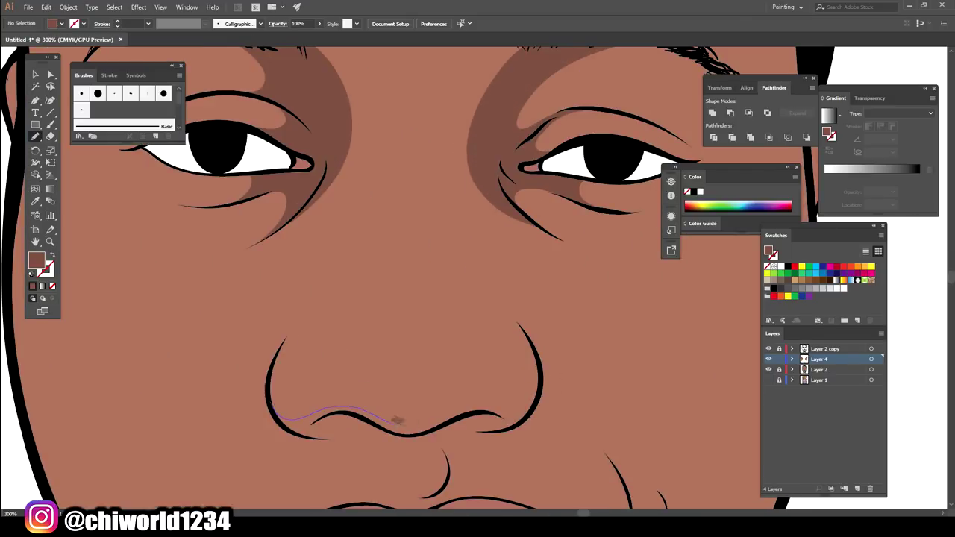
- Draw shadow shapes under the nostrils, below the nose and between the eyes
drag(397, 421, 529, 411)
drag(352, 429, 274, 410)
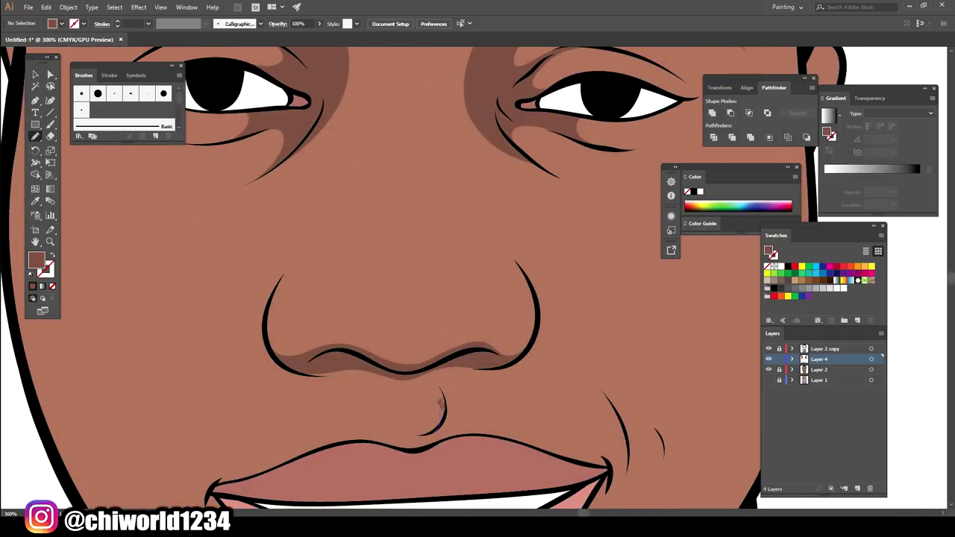
drag(439, 406, 500, 364)
drag(448, 418, 445, 414)
scroll(448, 418, down, 3)
scroll(487, 285, up, 2)
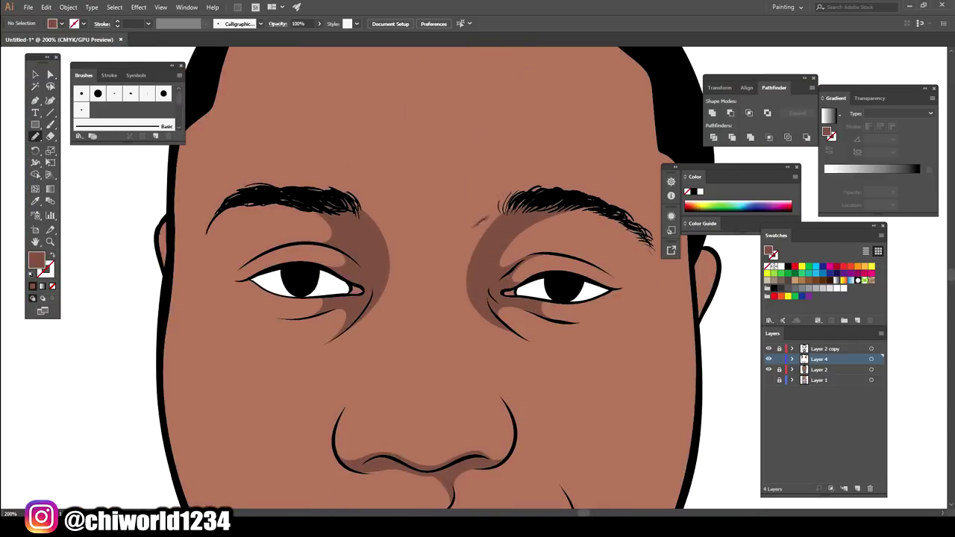
drag(490, 344, 450, 300)
drag(435, 243, 437, 244)
scroll(533, 450, down, 3)
scroll(532, 450, up, 3)
- Redraw the shadow between the eyes and add a right-cheek smile-line shadow
key(ctrl+z)
drag(542, 192, 450, 236)
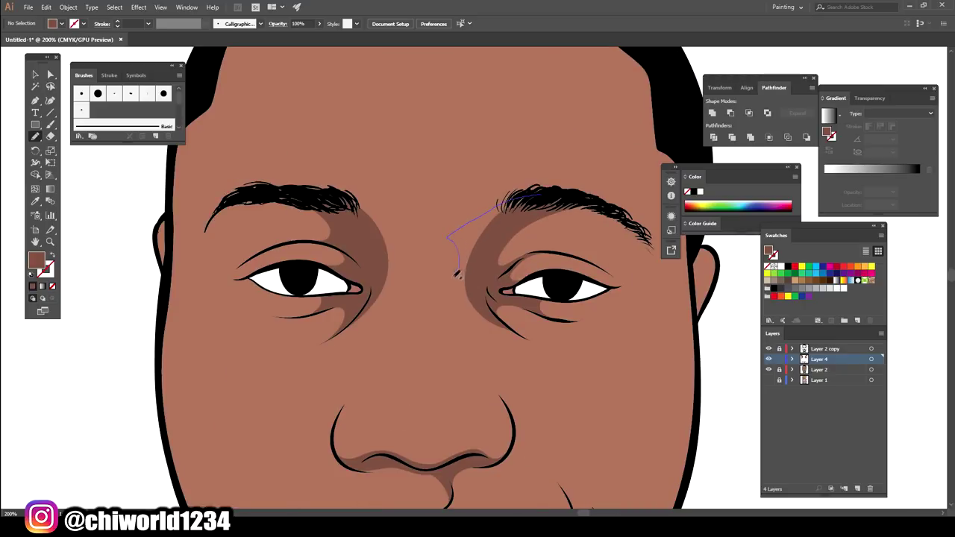
drag(482, 344, 481, 344)
scroll(569, 427, down, 3)
scroll(550, 396, up, 3)
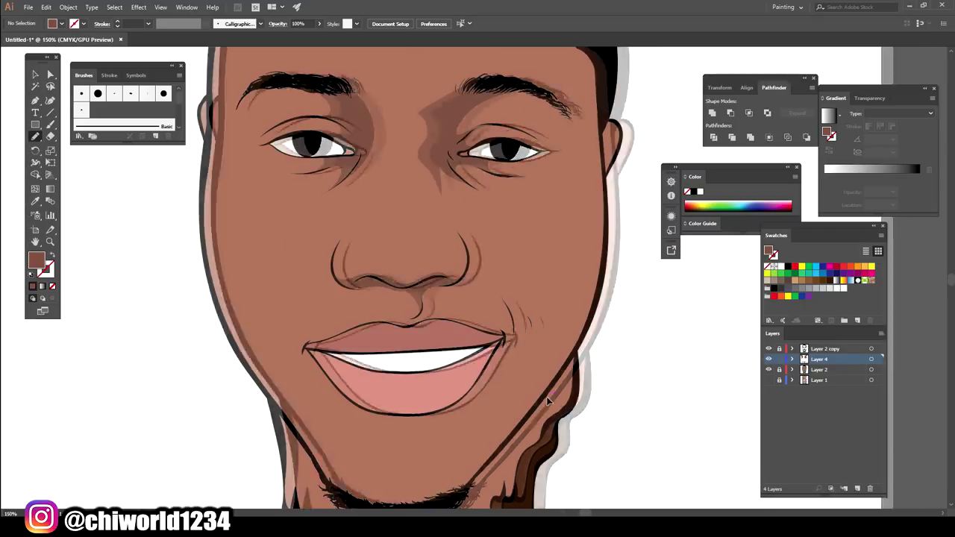
drag(535, 301, 522, 268)
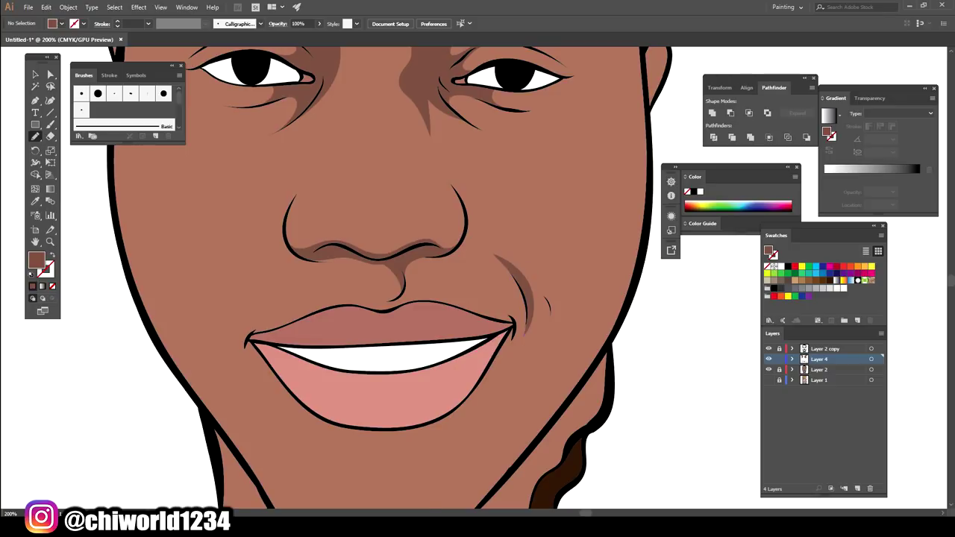
scroll(460, 465, down, 3)
scroll(460, 466, up, 2)
scroll(460, 466, up, 2)
- Draw shadows along the chin and up the right cheek and jaw
drag(326, 442, 454, 419)
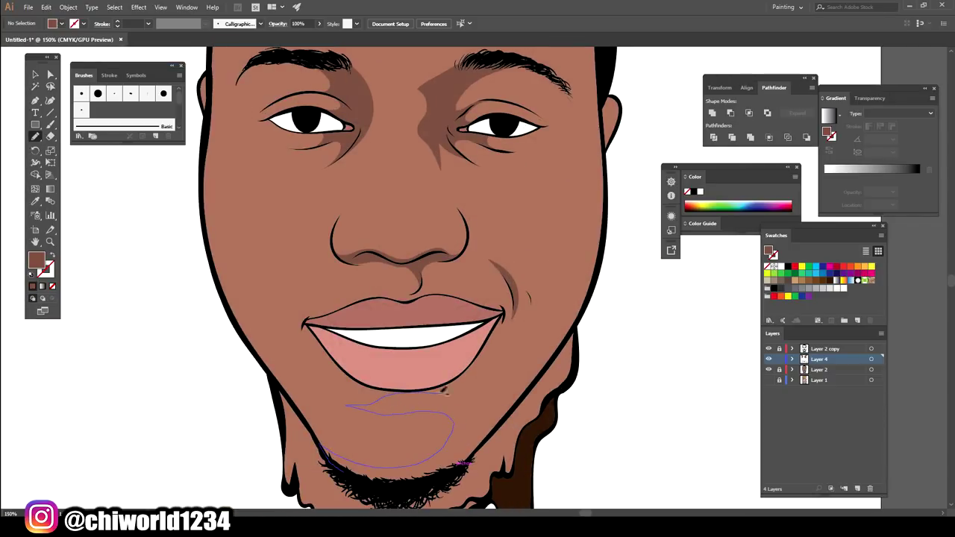
mouse_move(527, 351)
mouse_down()
mouse_move(526, 280)
mouse_move(359, 482)
mouse_up()
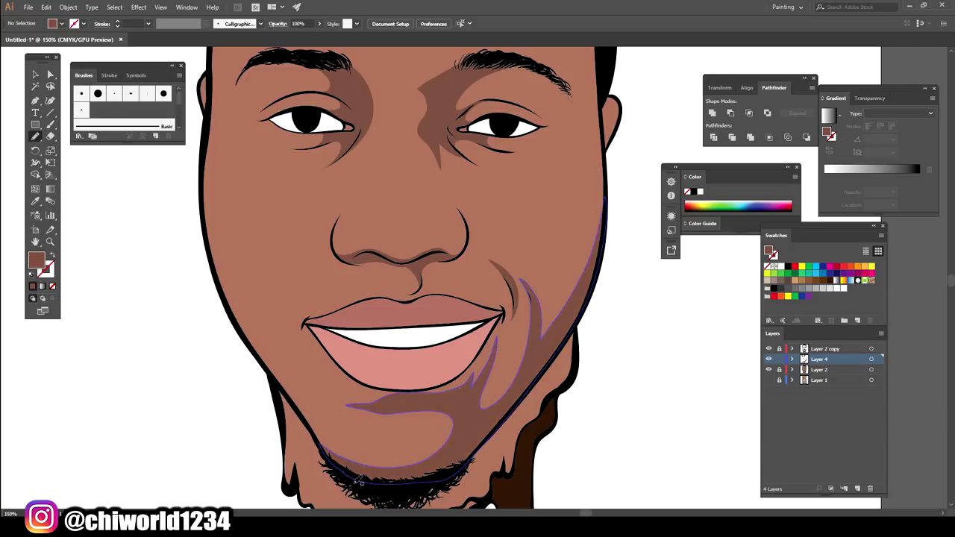
scroll(417, 478, down, 3)
scroll(592, 395, up, 4)
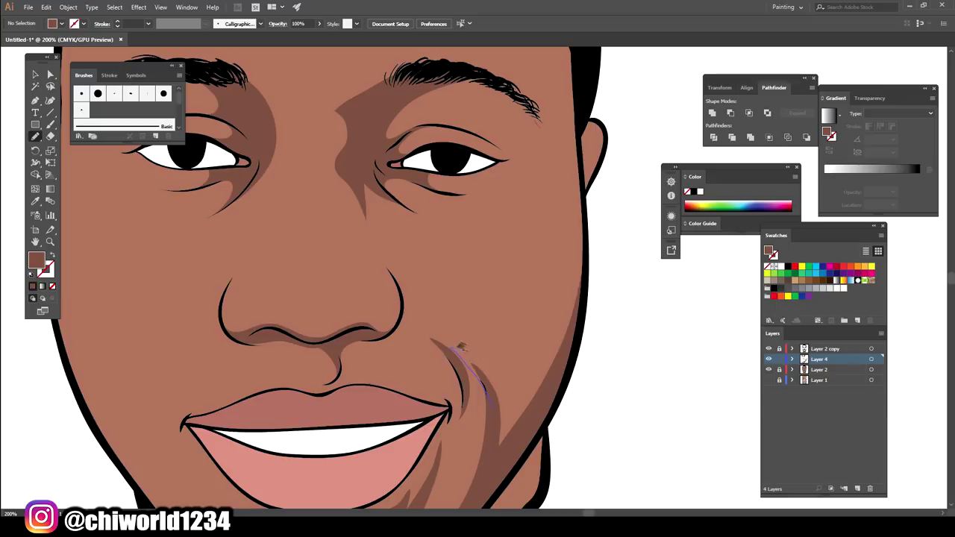
drag(546, 339, 585, 224)
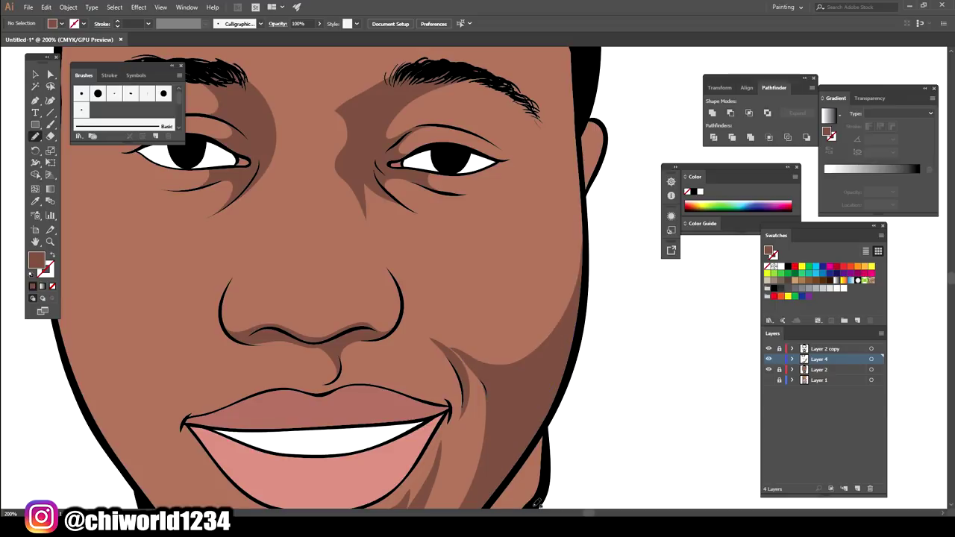
scroll(552, 461, down, 2)
scroll(550, 438, up, 3)
scroll(550, 438, down, 1)
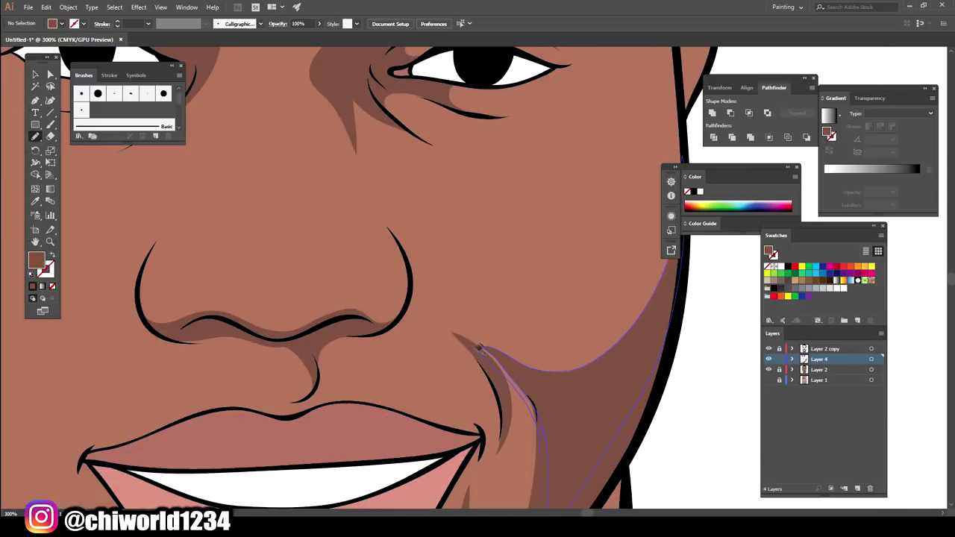
- Add shadows running from the cheek and nose creases along the jaw
drag(476, 330, 650, 296)
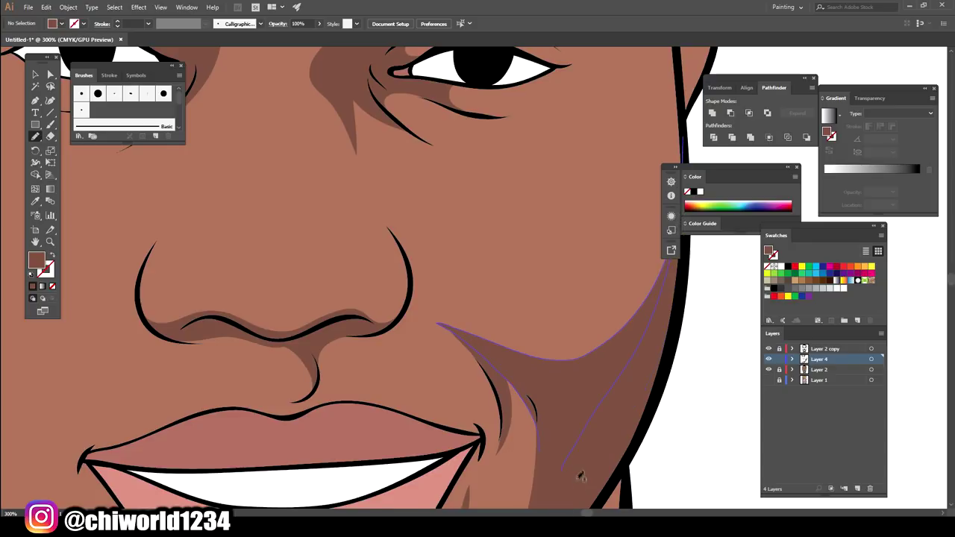
scroll(522, 335, up, 1)
mouse_move(426, 340)
mouse_down()
mouse_move(571, 377)
mouse_move(671, 266)
mouse_up()
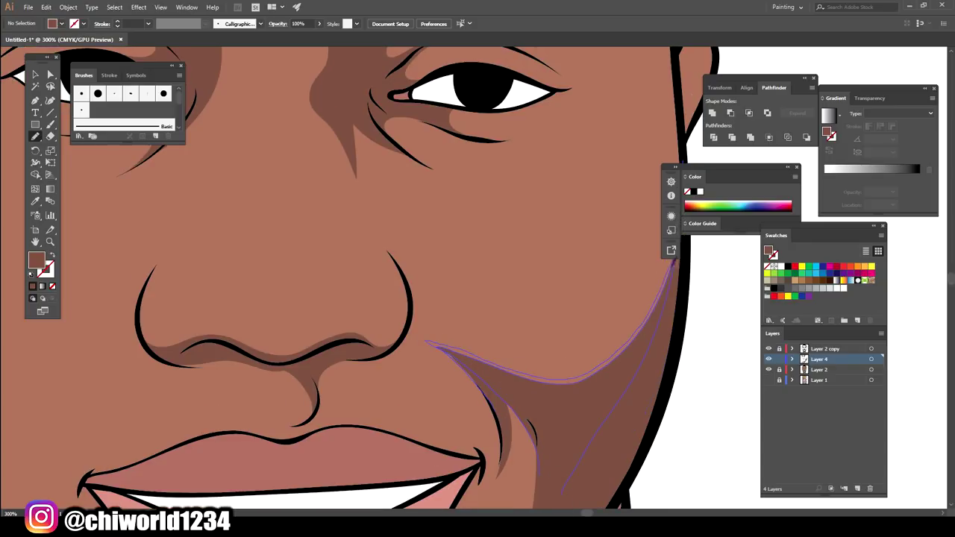
key(ctrl+0)
key(ctrl+equal)
key(ctrl+equal)
scroll(544, 420, up, 1)
- Extend the cheek shading under the right eye, around the eyebrow and across the forehead
drag(569, 305, 516, 276)
mouse_move(498, 234)
mouse_down()
mouse_move(485, 192)
mouse_move(444, 158)
mouse_move(478, 52)
mouse_move(576, 218)
mouse_move(581, 286)
mouse_up()
drag(477, 441, 478, 446)
scroll(478, 448, up, 1)
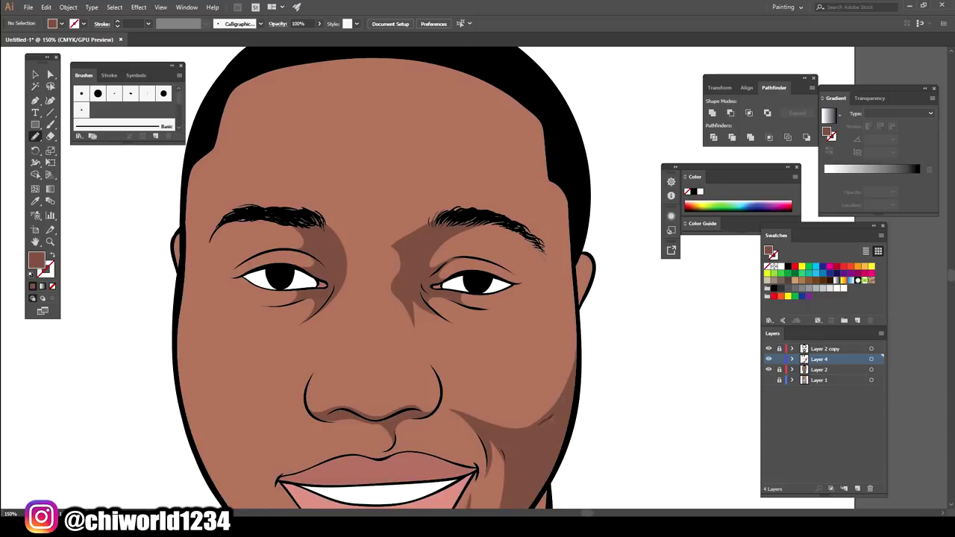
drag(571, 362, 525, 306)
drag(502, 260, 470, 219)
mouse_move(458, 169)
mouse_down()
mouse_move(421, 68)
mouse_move(571, 190)
mouse_move(579, 306)
mouse_move(519, 440)
mouse_up()
scroll(597, 405, down, 2)
scroll(550, 386, up, 2)
scroll(551, 388, up, 3)
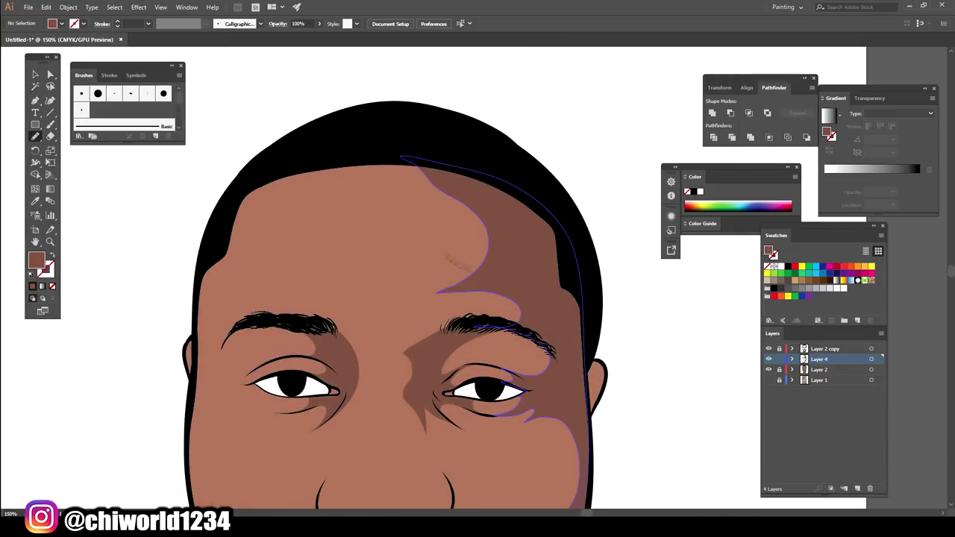
- Draw a shape across the forehead
mouse_move(418, 174)
mouse_down()
mouse_move(326, 180)
mouse_move(315, 286)
mouse_move(230, 299)
mouse_move(200, 328)
mouse_move(247, 186)
mouse_up()
scroll(522, 447, down, 3)
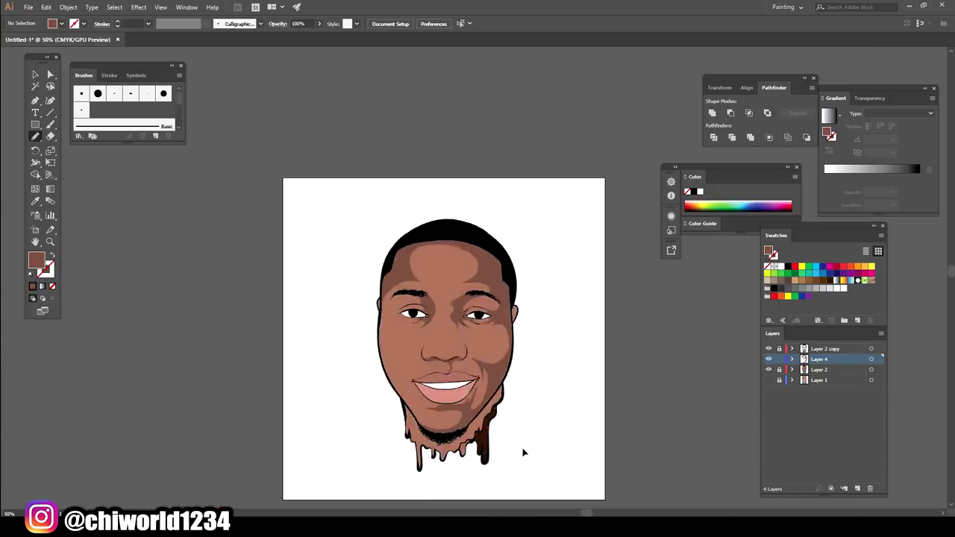
scroll(500, 440, up, 2)
scroll(499, 440, up, 2)
scroll(522, 455, up, 1)
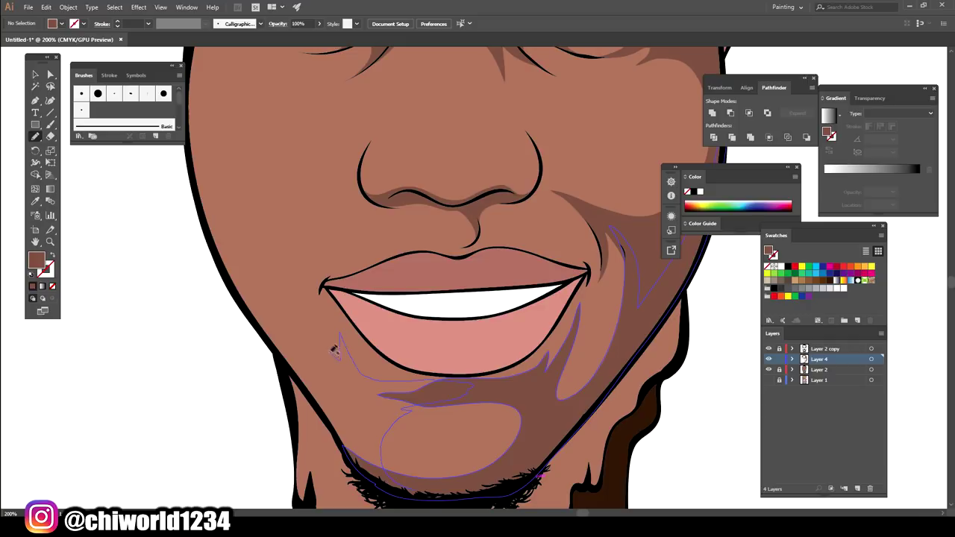
- Add a darker cheek shadow and a chin shadow below the lower lip
mouse_move(286, 300)
mouse_down()
mouse_move(308, 227)
mouse_move(220, 213)
mouse_move(265, 326)
mouse_move(358, 468)
mouse_up()
scroll(564, 470, down, 2)
scroll(565, 410, down, 2)
scroll(610, 410, up, 5)
mouse_move(470, 402)
mouse_down()
mouse_move(395, 392)
mouse_move(328, 339)
mouse_move(279, 275)
mouse_up()
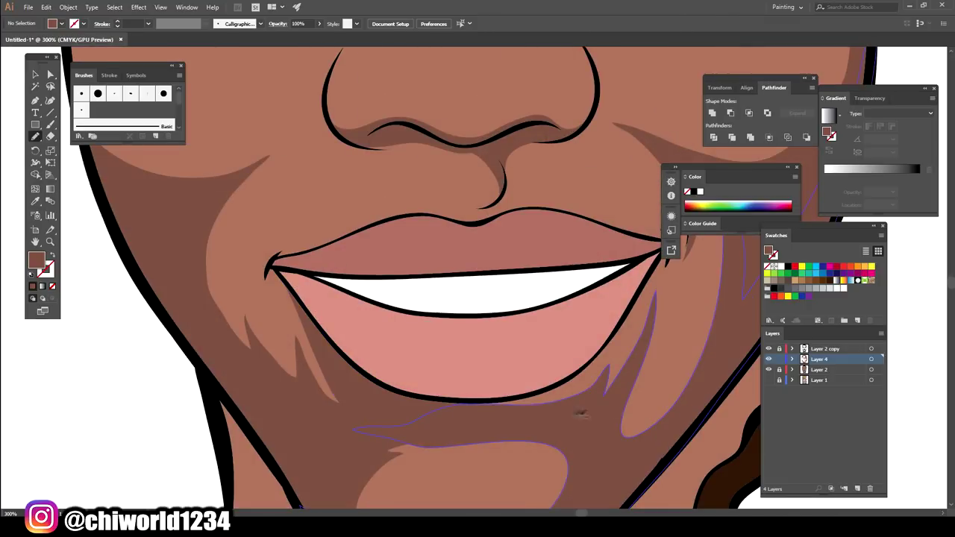
drag(603, 357, 589, 500)
scroll(597, 379, down, 3)
scroll(602, 379, up, 1)
scroll(601, 379, up, 1)
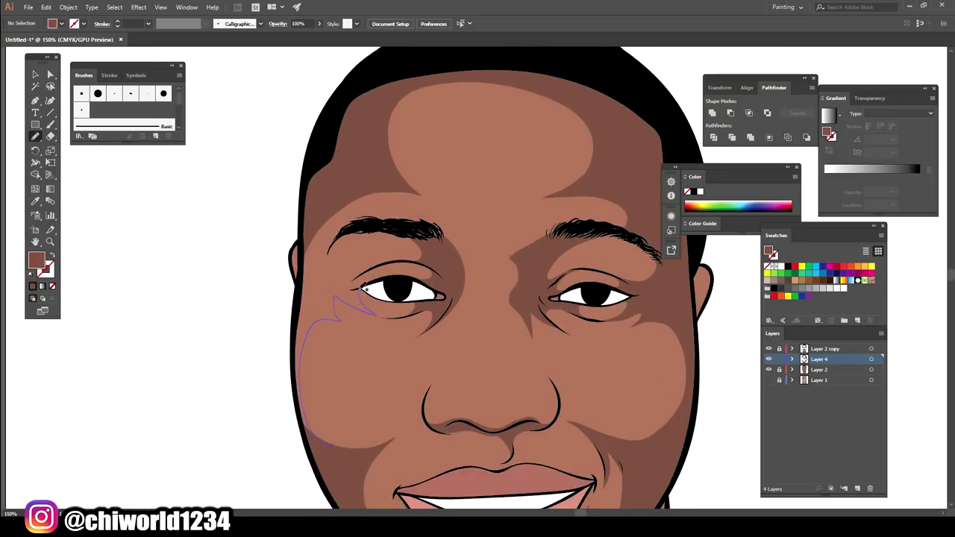
- Draw dark shadow shapes beside the left cheek and down beside the nose
drag(367, 270, 337, 233)
drag(302, 267, 306, 414)
scroll(587, 431, down, 3)
scroll(587, 430, up, 4)
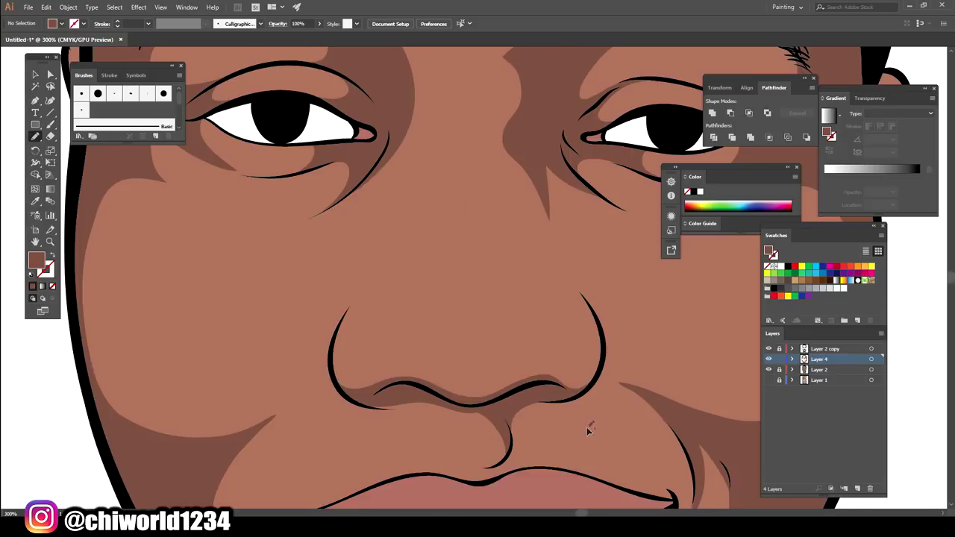
drag(440, 135, 350, 254)
drag(333, 347, 333, 349)
scroll(334, 349, down, 3)
scroll(559, 314, up, 4)
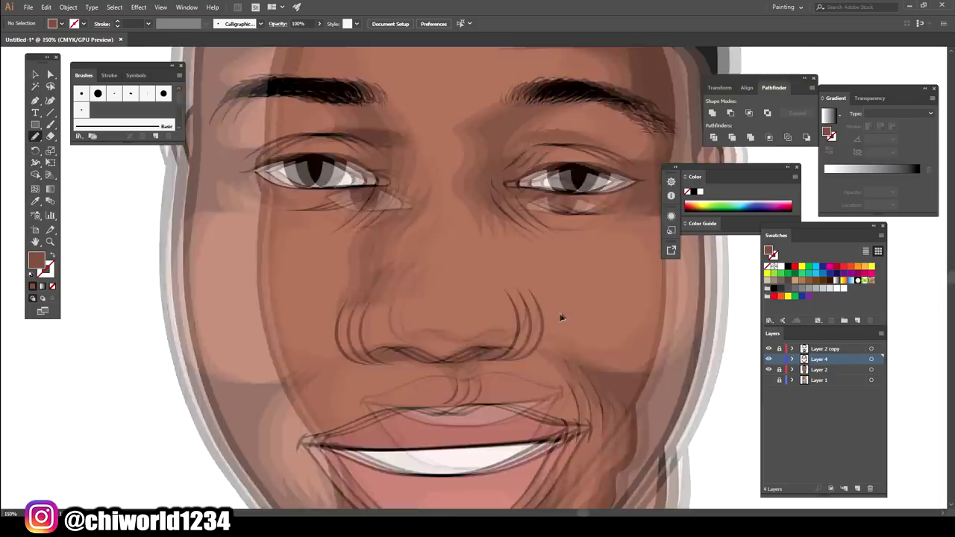
- Replace the unfinished nostril stroke with a thin shadow running from nose to upper lip
mouse_move(517, 360)
mouse_down()
mouse_move(452, 307)
mouse_move(462, 228)
mouse_move(489, 253)
mouse_move(519, 357)
mouse_up()
scroll(385, 300, down, 5)
scroll(385, 299, up, 3)
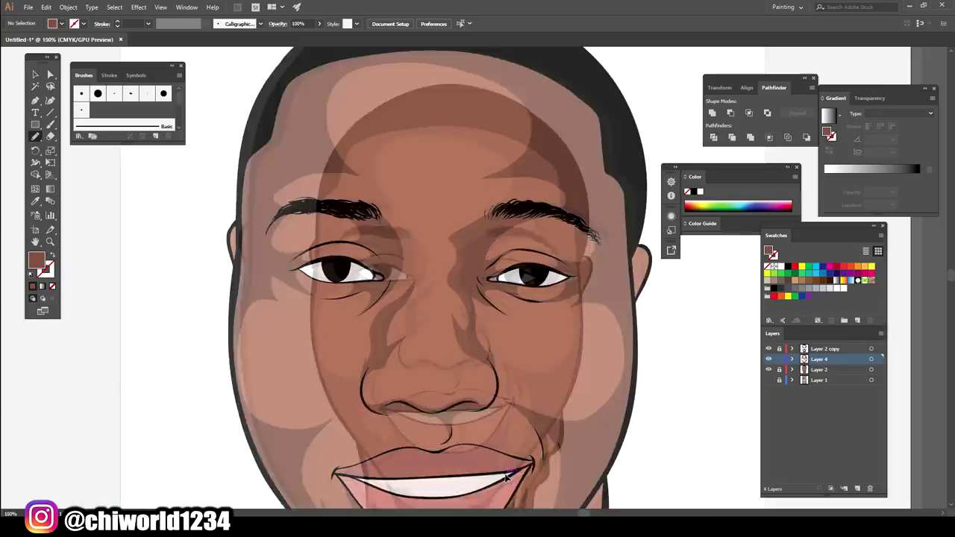
scroll(385, 300, up, 2)
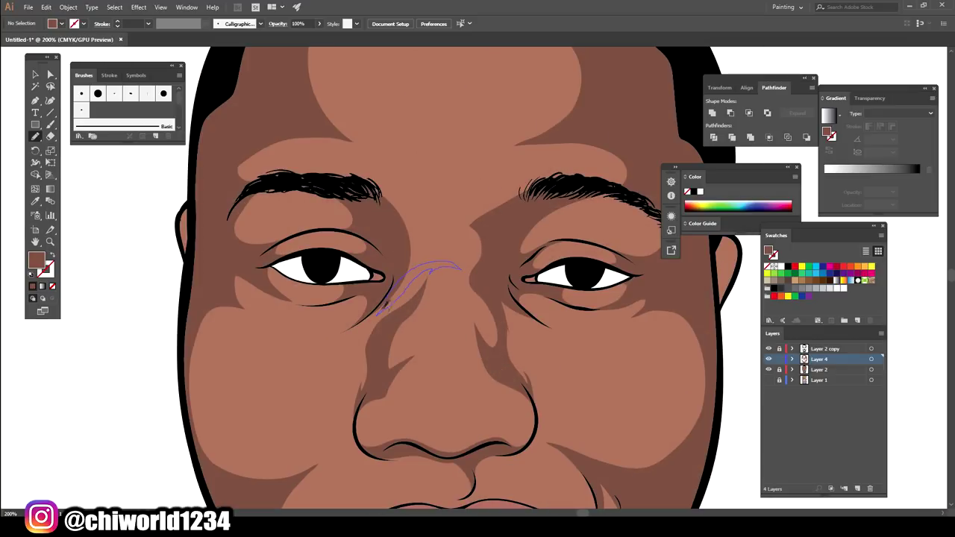
key(ctrl+z)
scroll(418, 258, up, 1)
key(ctrl+0)
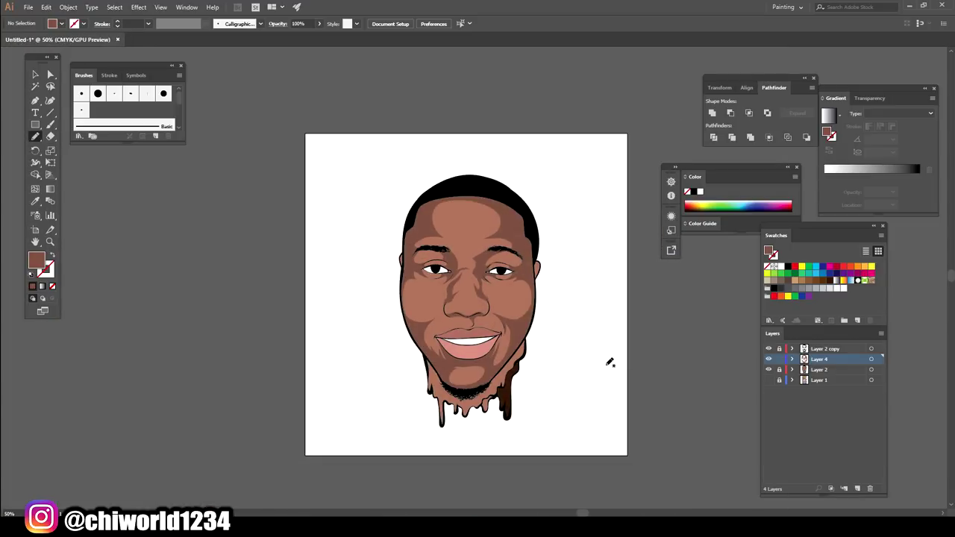
scroll(487, 390, up, 5)
scroll(487, 390, right, 2)
drag(422, 293, 483, 360)
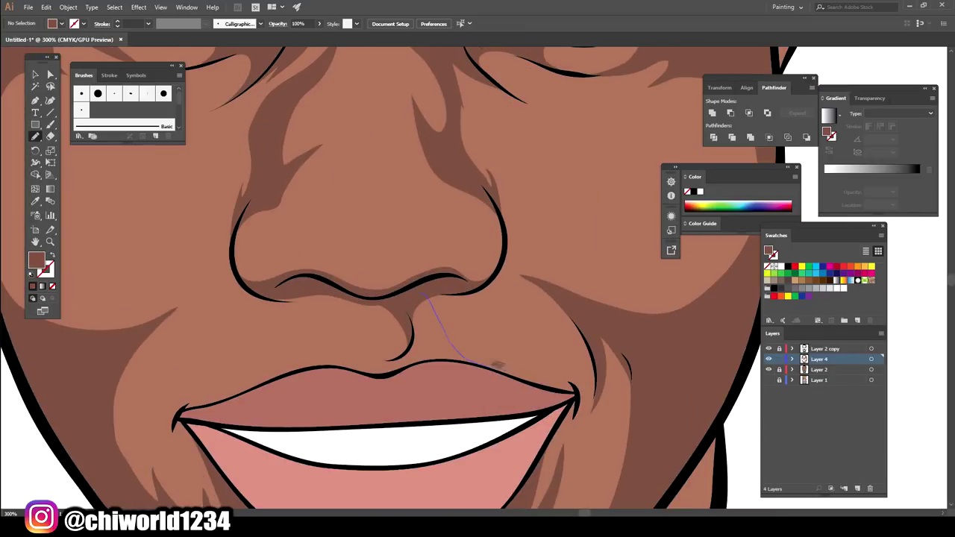
scroll(479, 426, down, 2)
scroll(537, 377, down, 3)
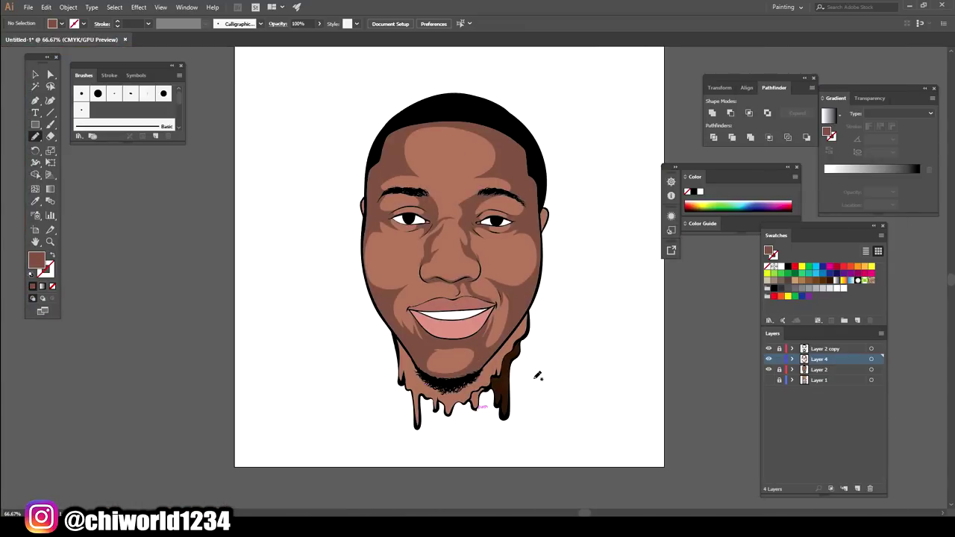
scroll(556, 339, up, 2)
scroll(556, 340, up, 3)
- Trace a new stroke along the left jaw outline
drag(522, 342, 531, 376)
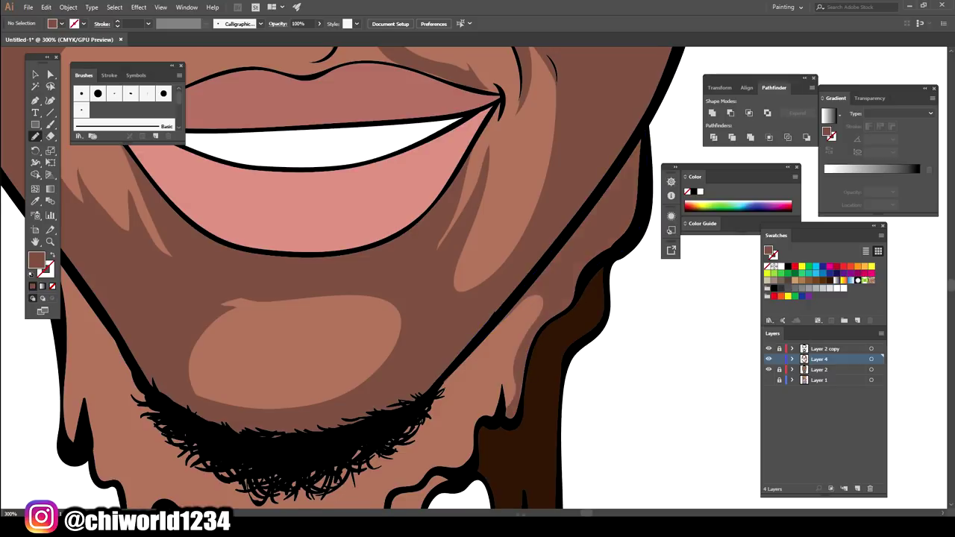
scroll(530, 377, down, 1)
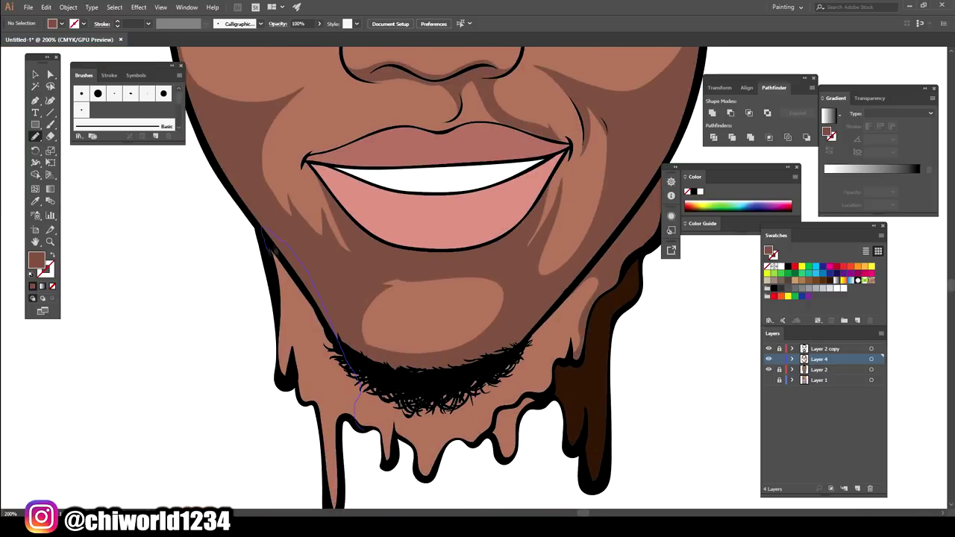
drag(358, 423, 344, 477)
scroll(506, 470, down, 1)
scroll(525, 418, up, 1)
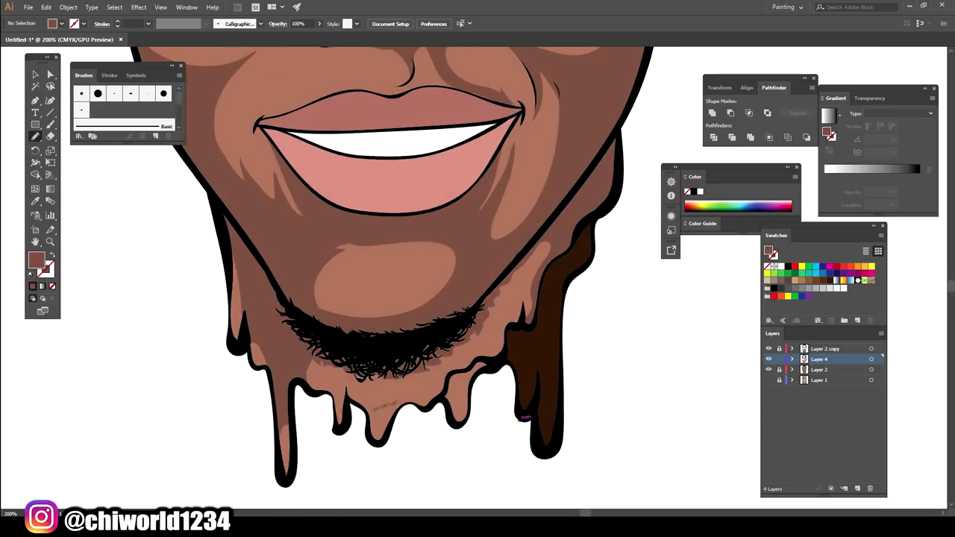
scroll(530, 492, down, 2)
scroll(557, 465, up, 3)
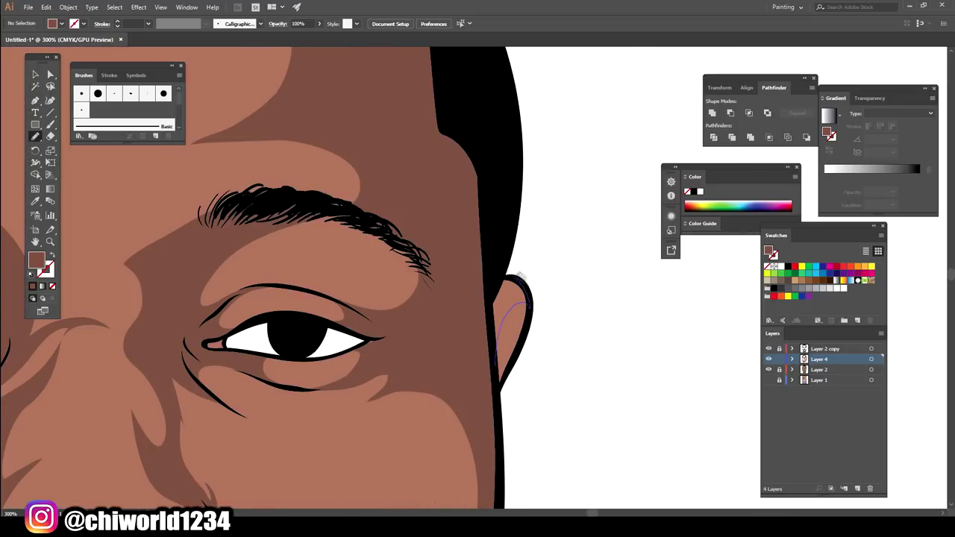
scroll(442, 470, left, 5)
scroll(477, 283, down, 4)
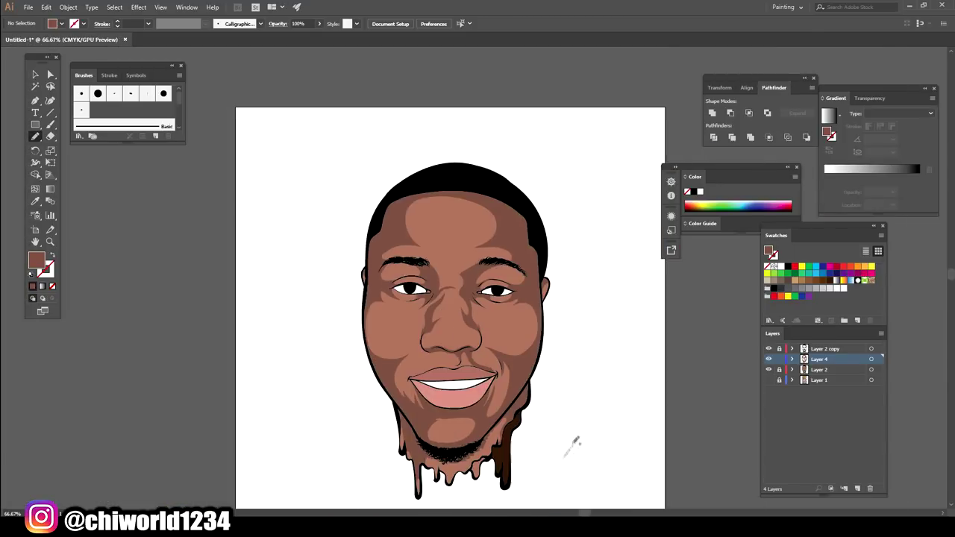
scroll(560, 417, down, 1)
- Recolour all the dark brown shading to a richer brown (S 51%, B 46%) via Recolor Artwork
key(v)
key(ctrl+a)
key(ctrl+plus)
key(ctrl+plus)
click(68, 7)
key(Escape)
key(ctrl+h)
key(F5)
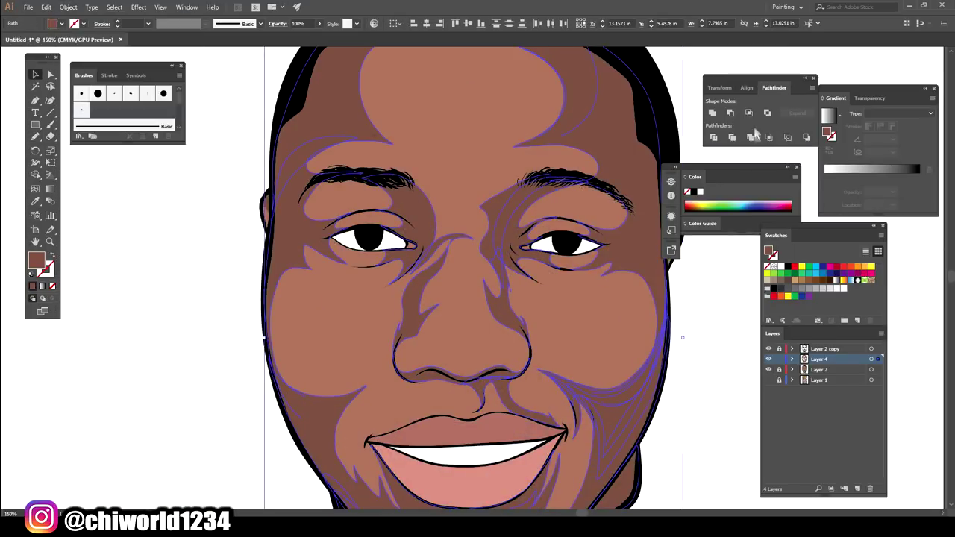
click(46, 6)
click(336, 227)
key(Return)
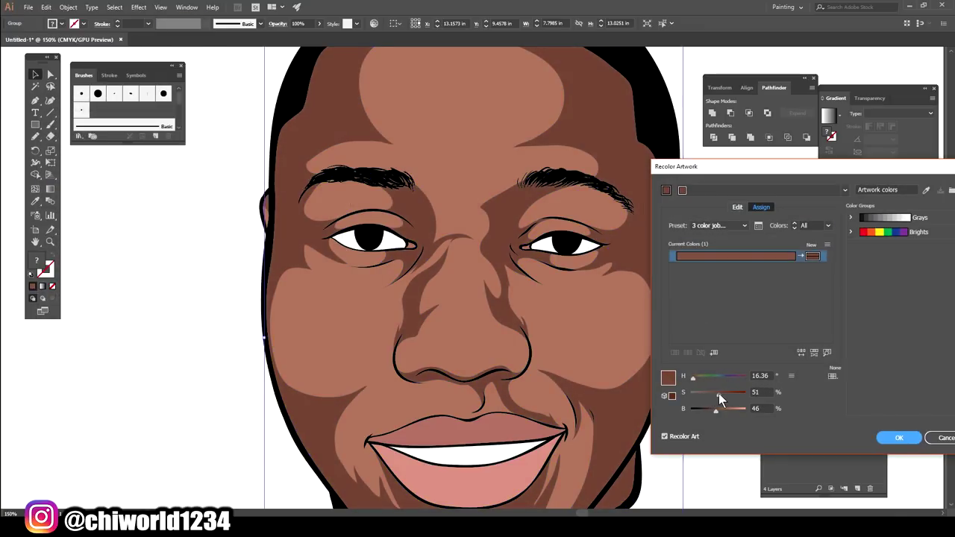
key(Return)
click(737, 446)
- Refit the view on the portrait and add a new layer for more shading
key(ctrl+0)
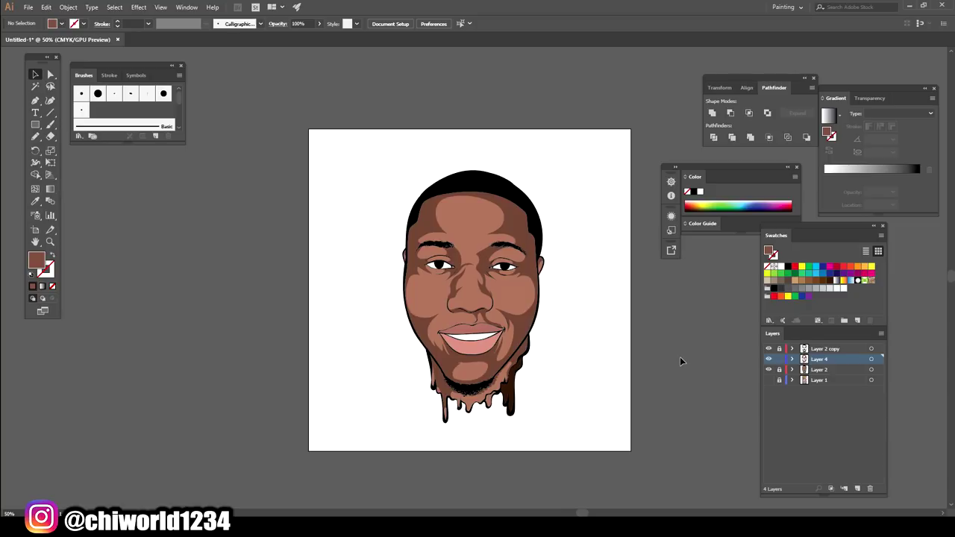
key(ctrl+1)
click(854, 489)
key(ctrl+equal)
key(ctrl+equal)
key(ctrl+equal)
- Sample the light skin tone and darken it into a mid-brown fill for shading
key(i)
click(298, 256)
double_click(36, 260)
click(669, 432)
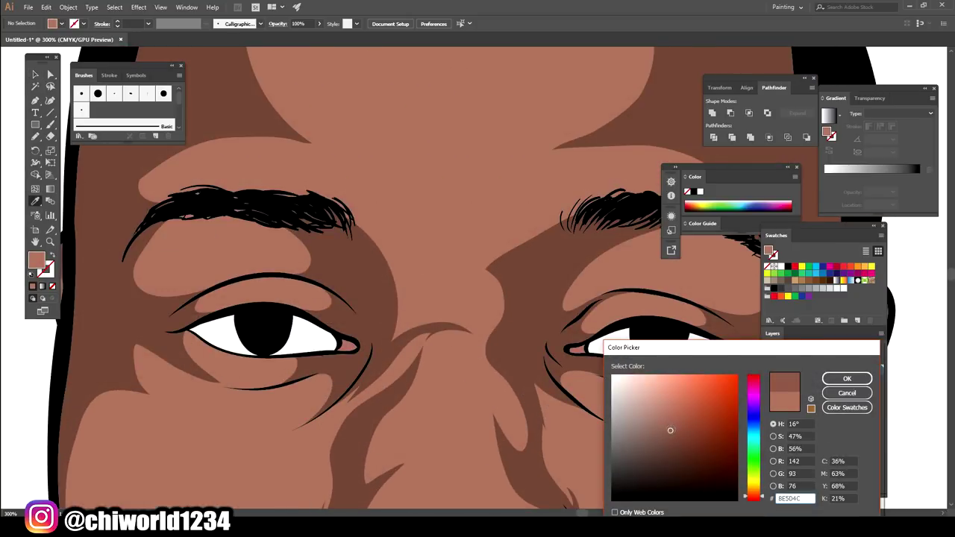
key(Return)
key(shift+b)
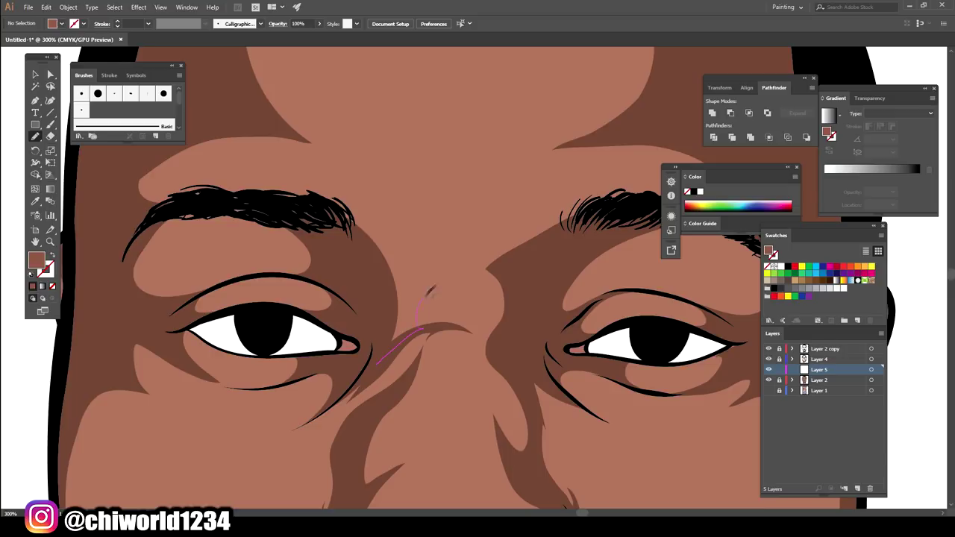
- Sketch mid-brown shading strokes by the nose bridge and up from under the brow
drag(559, 252, 549, 205)
key(h)
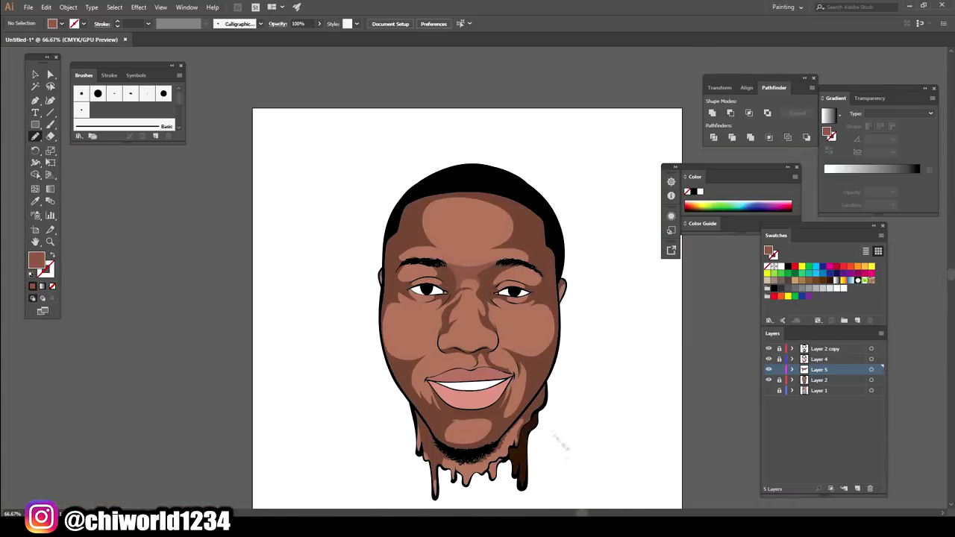
drag(535, 426, 488, 463)
drag(379, 337, 440, 325)
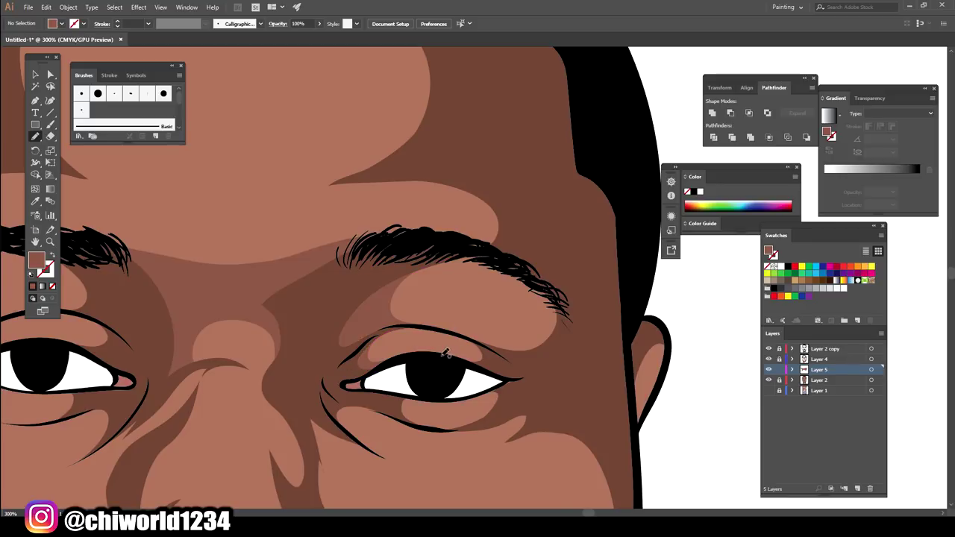
drag(481, 258, 574, 366)
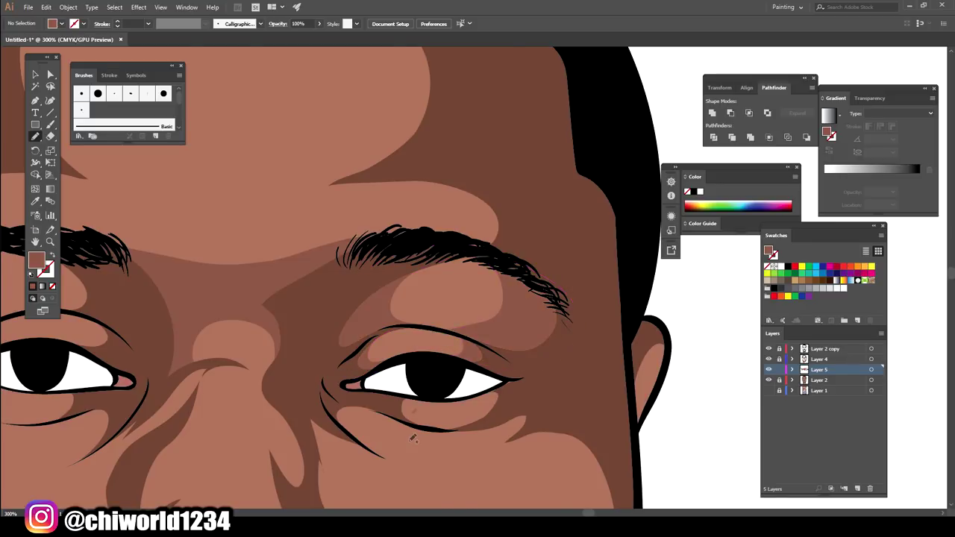
key(h)
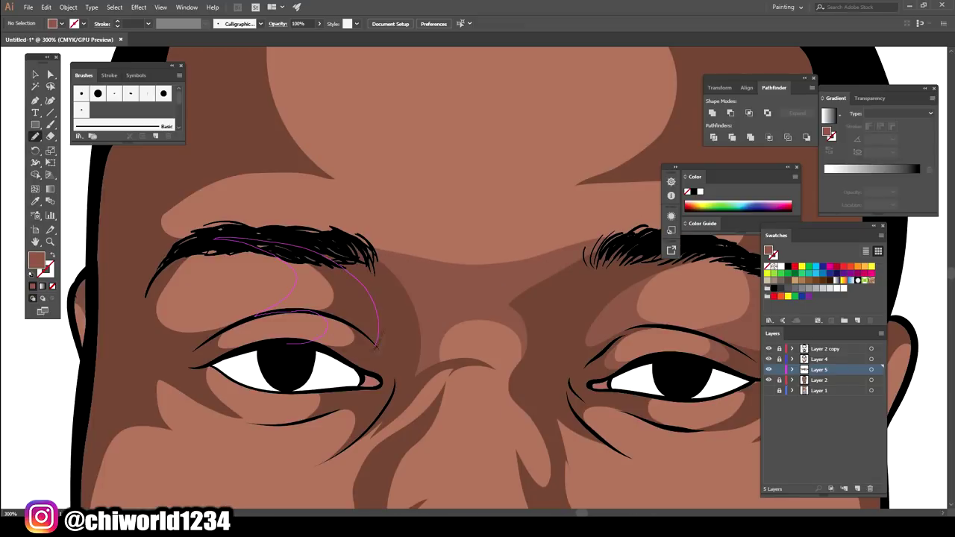
drag(279, 345, 233, 238)
scroll(299, 366, down, 1)
scroll(298, 365, down, 1)
scroll(298, 373, up, 1)
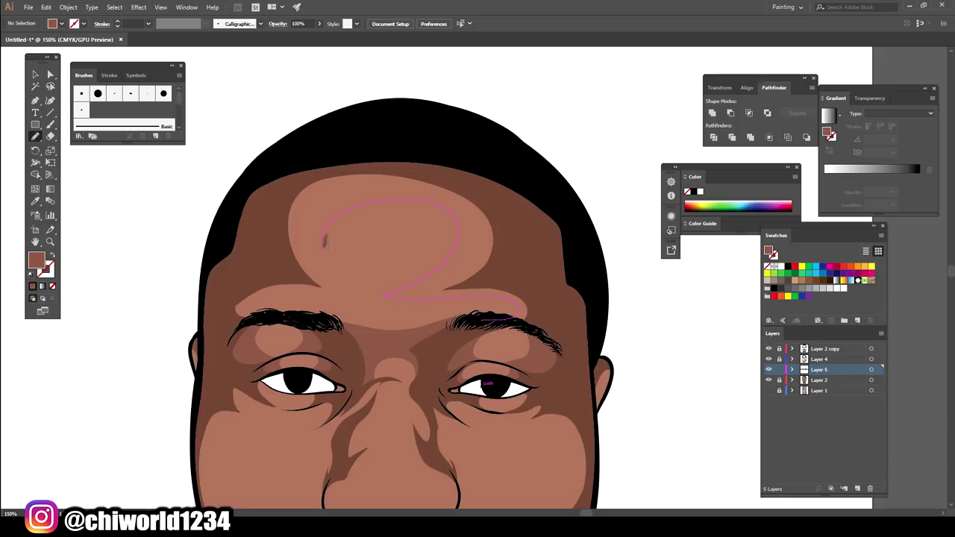
scroll(541, 393, down, 1)
scroll(542, 392, up, 1)
scroll(541, 392, up, 1)
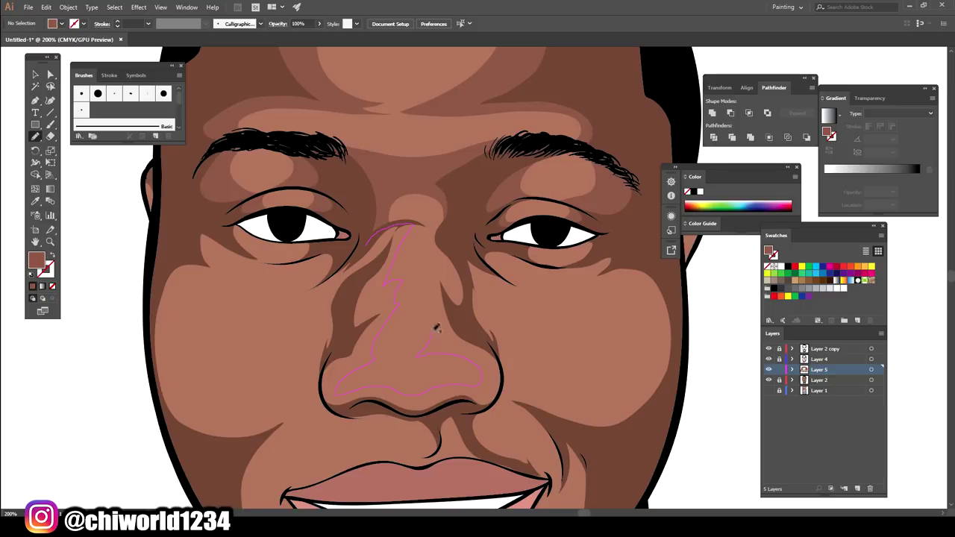
- Draw a filled nose shading shape and cheek shading extending up beside the nose
mouse_move(469, 285)
mouse_down()
mouse_move(504, 392)
mouse_move(365, 407)
mouse_up()
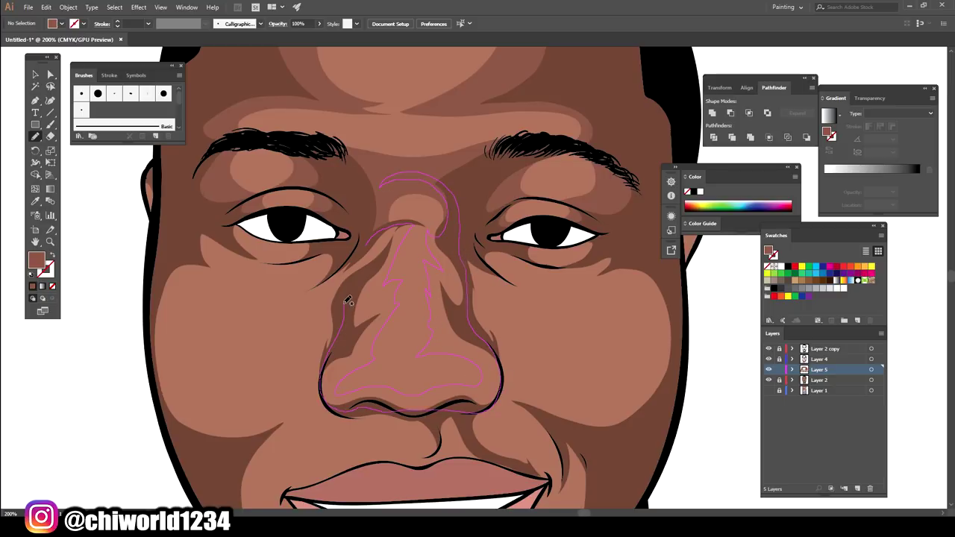
drag(359, 266, 339, 296)
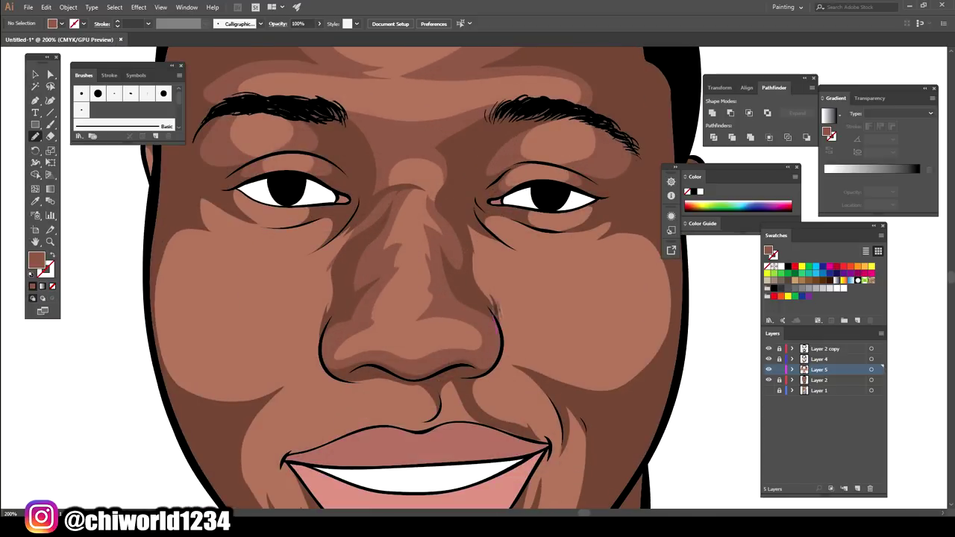
mouse_move(473, 272)
mouse_down()
mouse_move(493, 282)
mouse_move(556, 369)
mouse_move(581, 285)
mouse_up()
drag(480, 234, 497, 228)
- Close the shadow shapes on the right cheek, under the left eye and on the left cheek
mouse_move(605, 246)
mouse_down()
mouse_move(667, 377)
mouse_move(526, 370)
mouse_move(498, 354)
mouse_up()
key(ctrl+0)
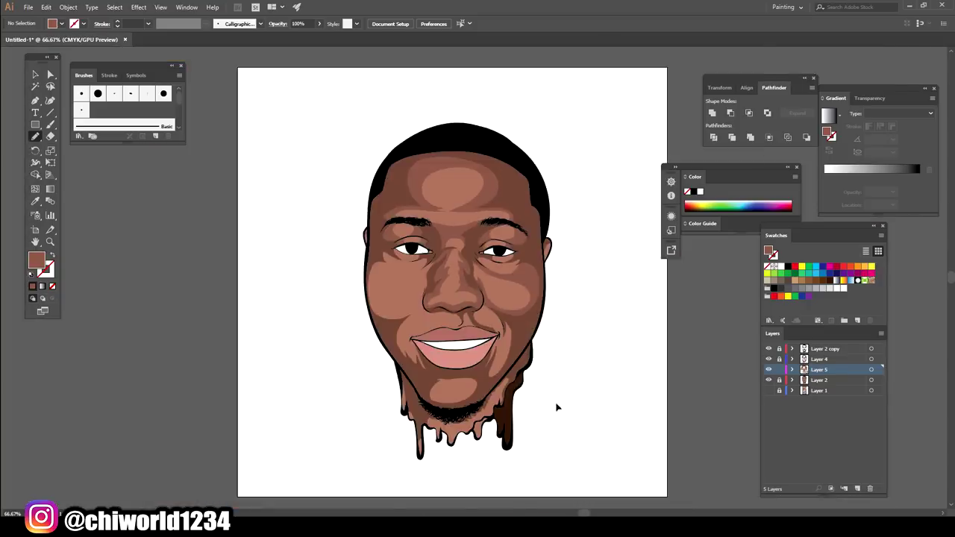
key(ctrl+plus)
key(ctrl+plus)
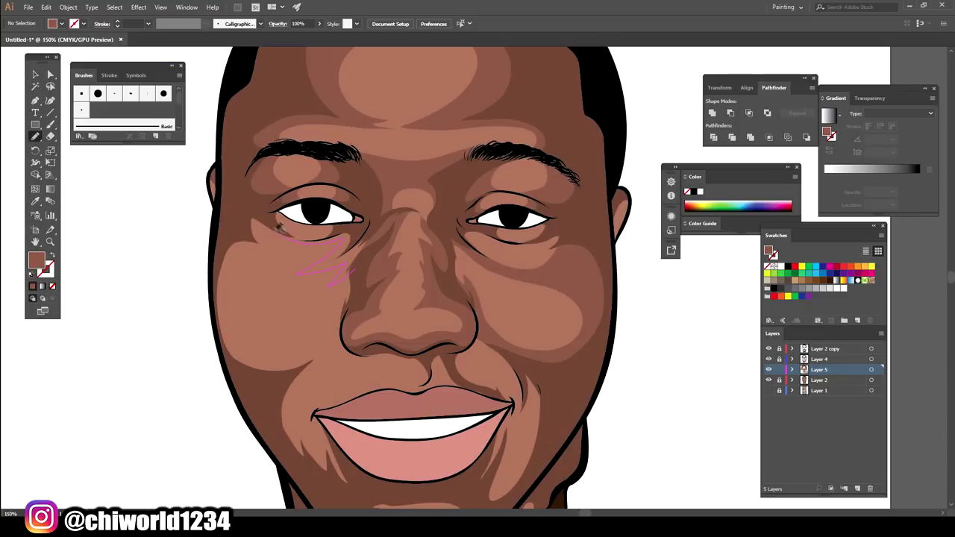
drag(379, 234, 292, 233)
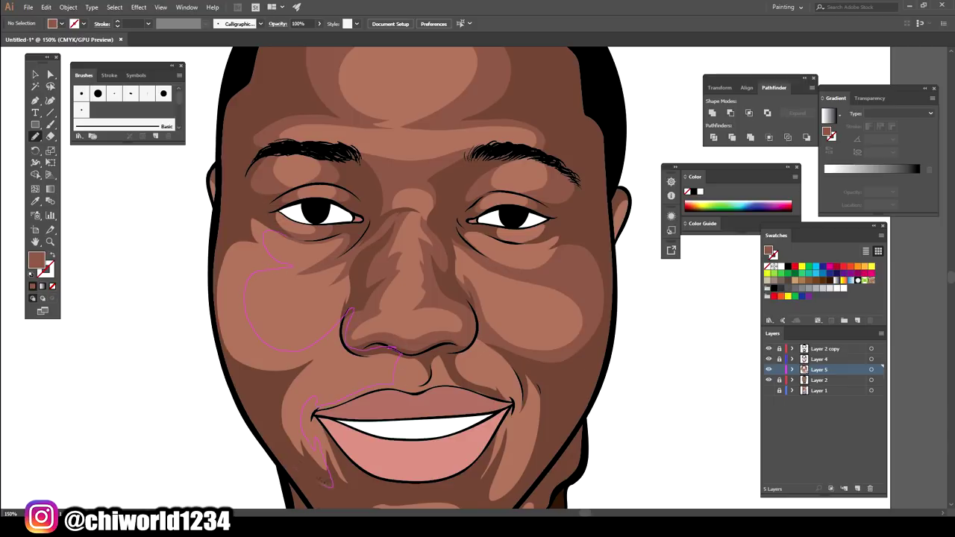
drag(332, 484, 287, 223)
- Draw shadow shapes along the upper lip and on the chin
key(ctrl+minus)
scroll(461, 419, up, 3)
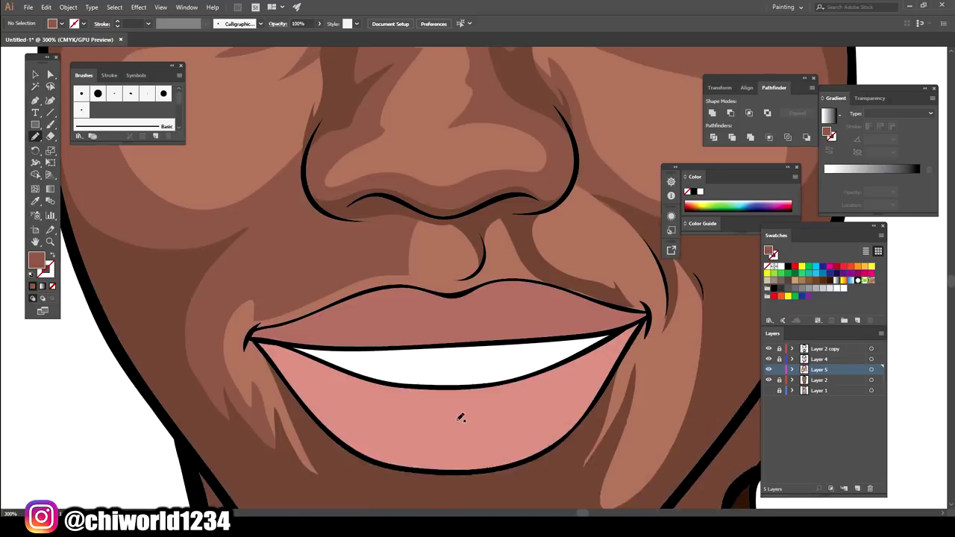
scroll(460, 420, up, 2)
drag(271, 302, 412, 294)
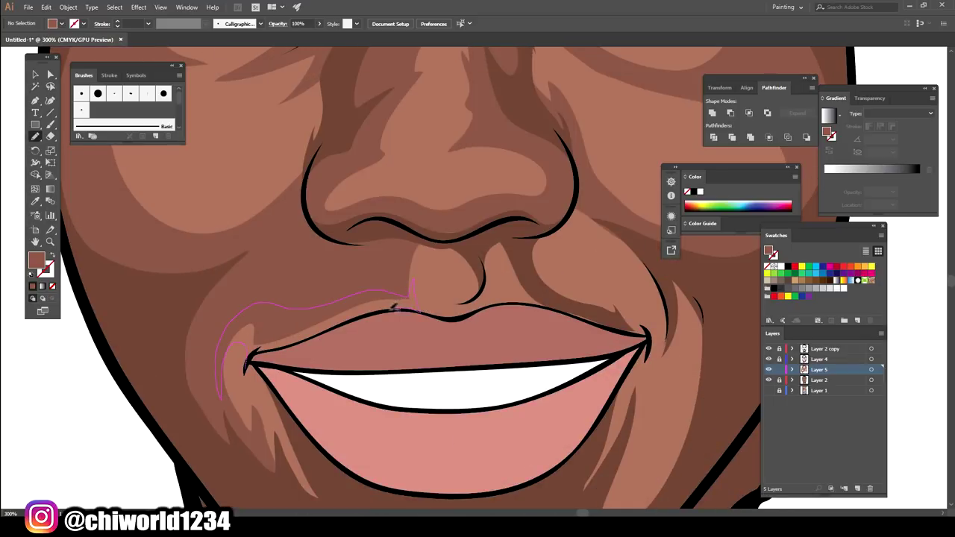
drag(412, 286, 250, 358)
key(ctrl+minus)
key(ctrl+minus)
scroll(418, 403, down, 2)
drag(429, 424, 339, 373)
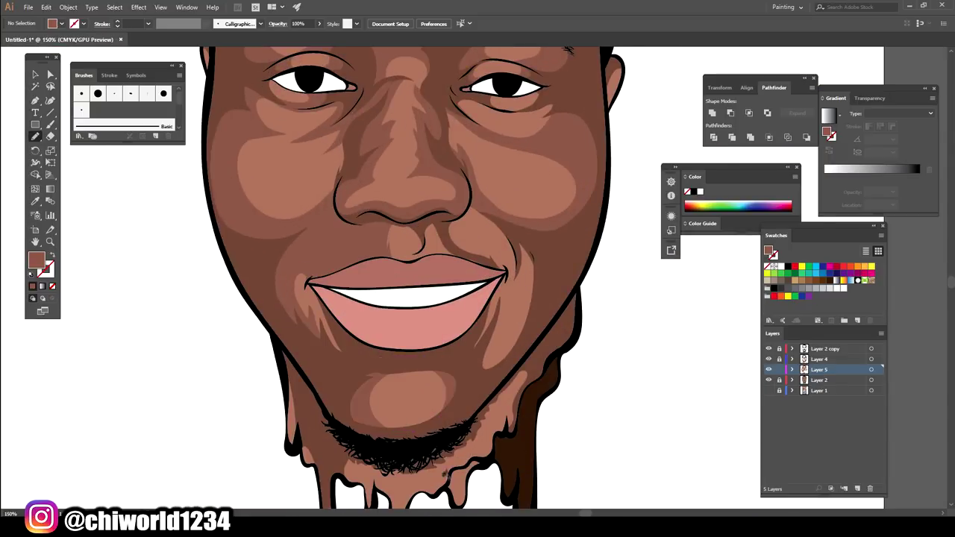
- Add shadows at the right mouth corner, right cheek, and along the upper lip to the corner
key(ctrl+plus)
scroll(477, 373, down, 2)
drag(420, 360, 447, 306)
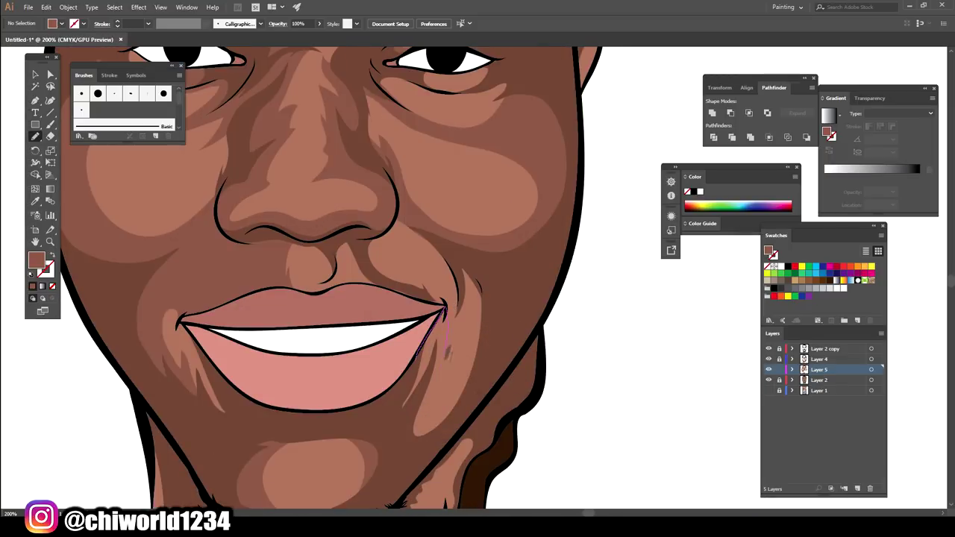
drag(461, 254, 458, 257)
scroll(420, 454, up, 2)
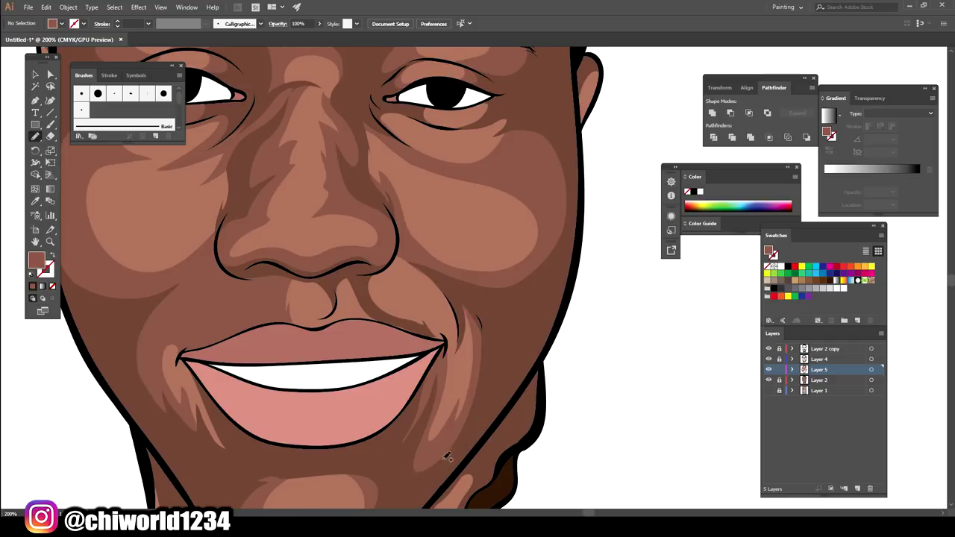
key(ctrl+0)
scroll(336, 265, up, 5)
drag(425, 369, 527, 401)
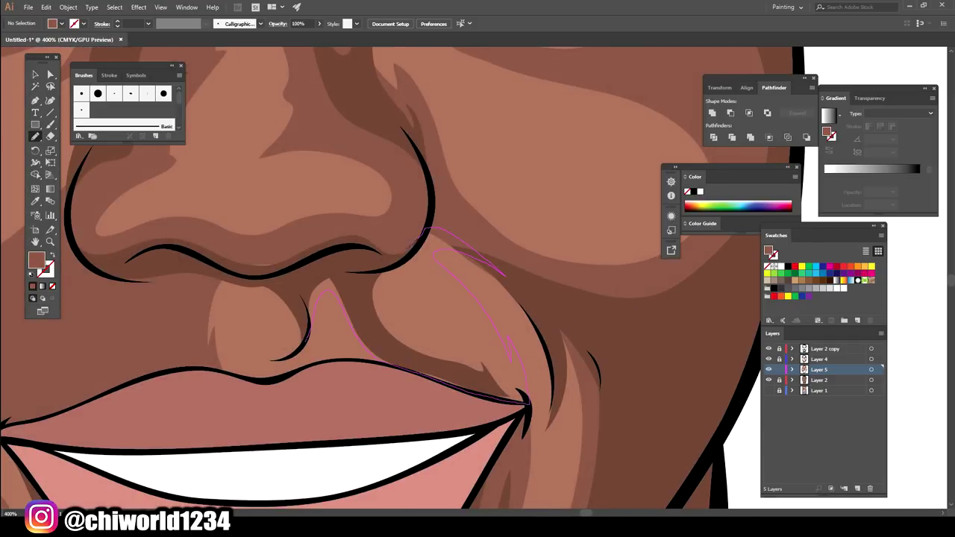
drag(438, 255, 358, 272)
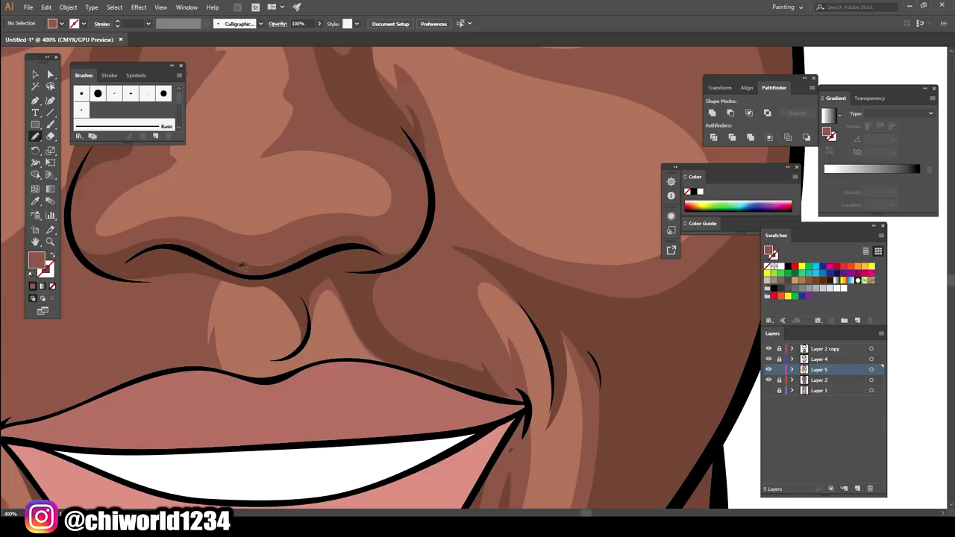
- Draw a closed shadow shape around the drips below the beard
scroll(629, 345, down, 5)
scroll(542, 359, up, 2)
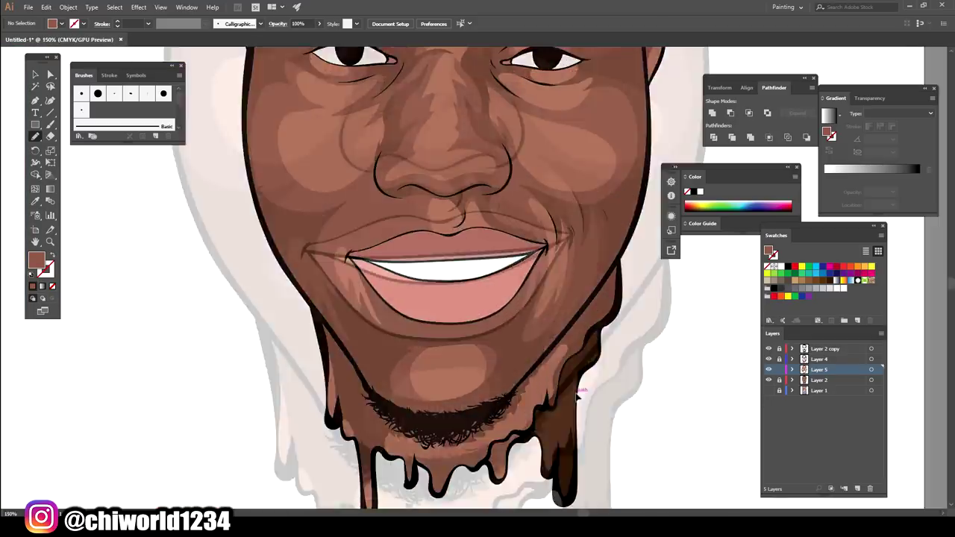
scroll(543, 359, up, 1)
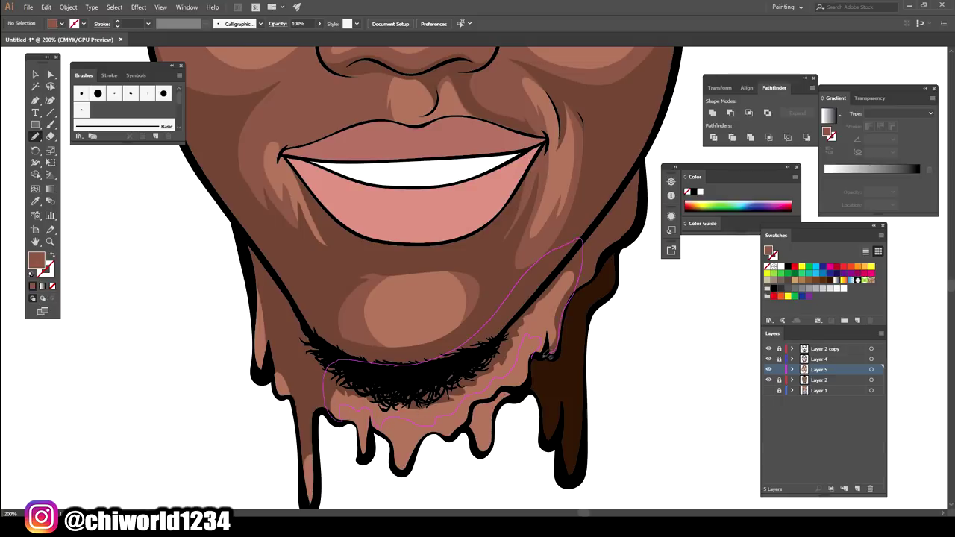
scroll(486, 498, down, 3)
scroll(459, 352, up, 4)
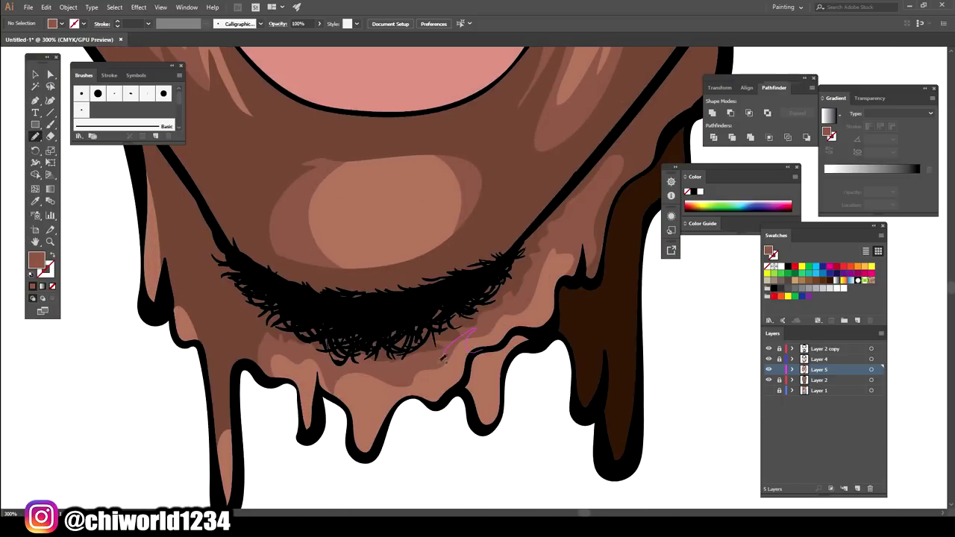
mouse_move(443, 357)
mouse_down()
mouse_move(461, 385)
mouse_move(434, 402)
mouse_up()
drag(329, 390, 330, 392)
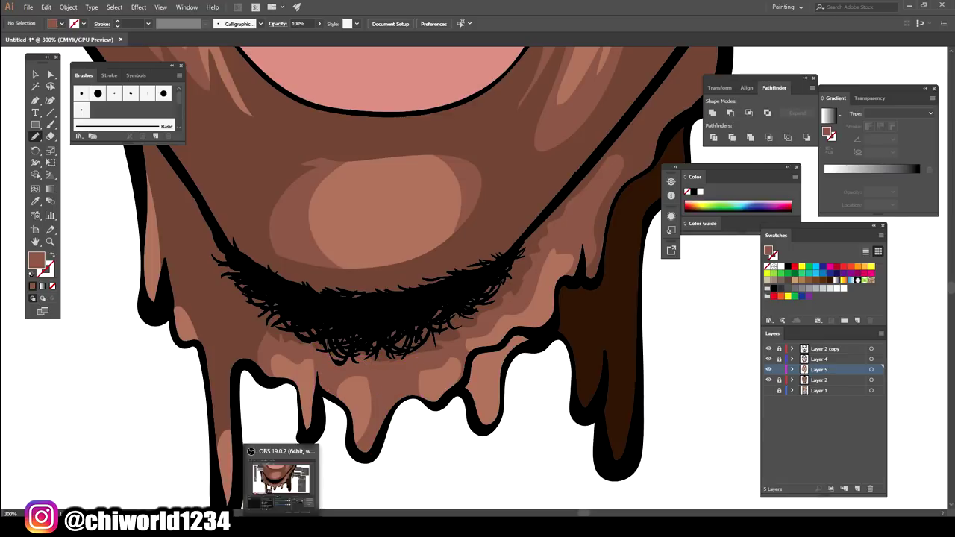
scroll(492, 401, down, 4)
- Recolour the shadow layer's shapes to a deeper, redder brown (H 16°, S 51%, B 39%)
key(v)
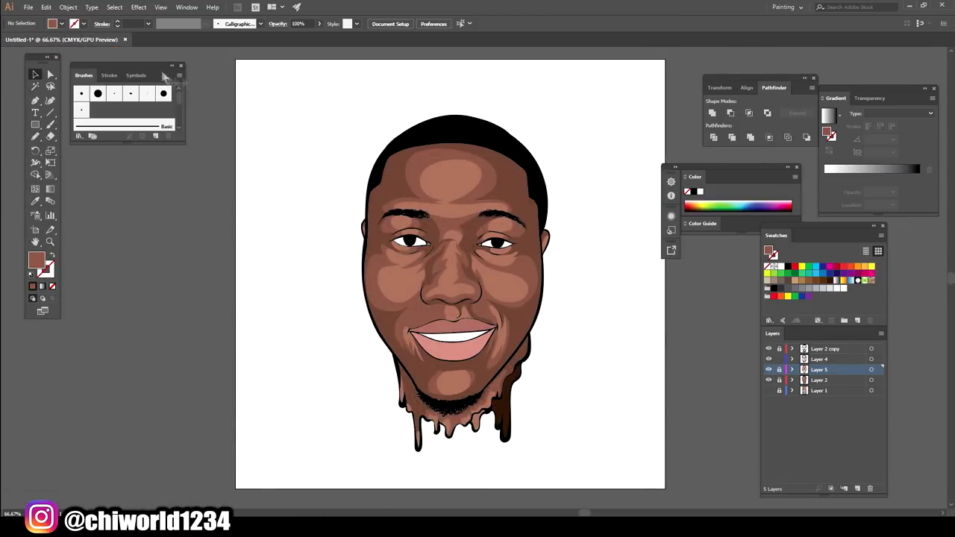
click(872, 358)
key(ctrl+plus)
key(ctrl+plus)
click(47, 7)
click(247, 182)
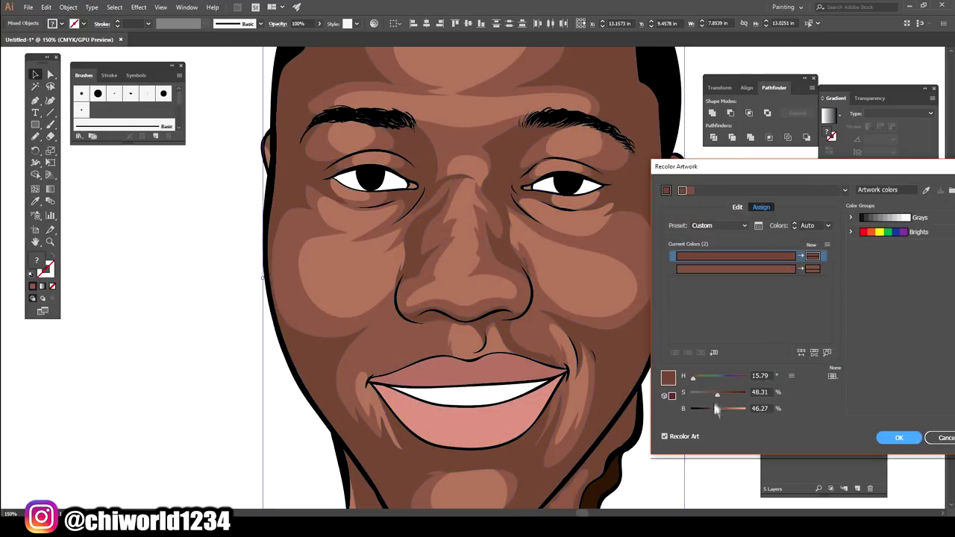
drag(709, 412, 692, 378)
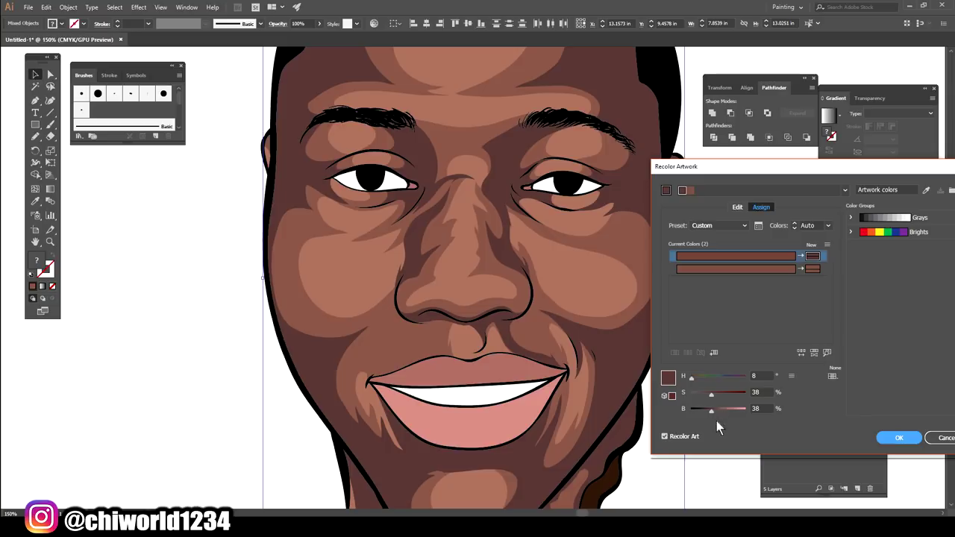
mouse_move(711, 394)
mouse_down()
mouse_move(709, 407)
mouse_move(692, 378)
mouse_move(717, 394)
mouse_up()
click(890, 438)
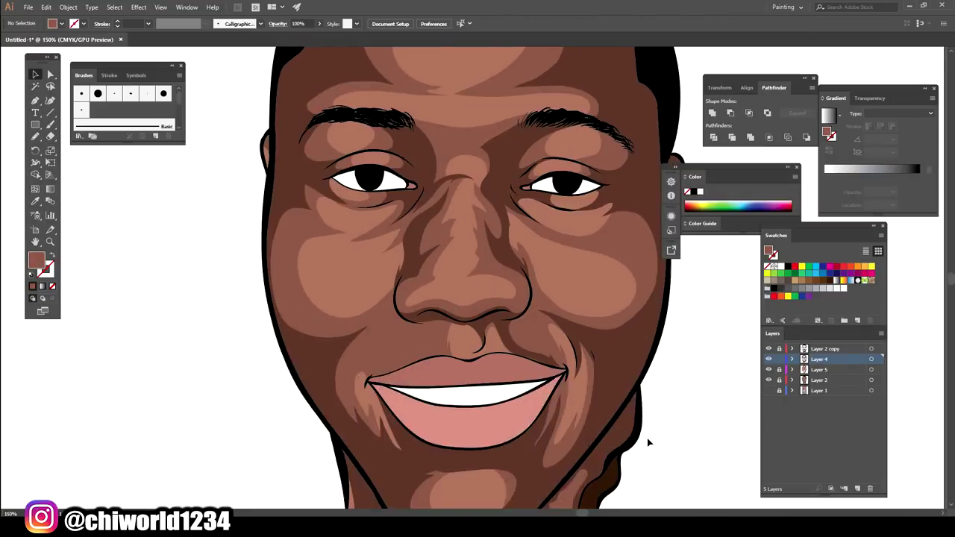
- Sample the eye white and change the fill to greyish purple #877C89
scroll(647, 442, up, 2)
scroll(506, 418, up, 4)
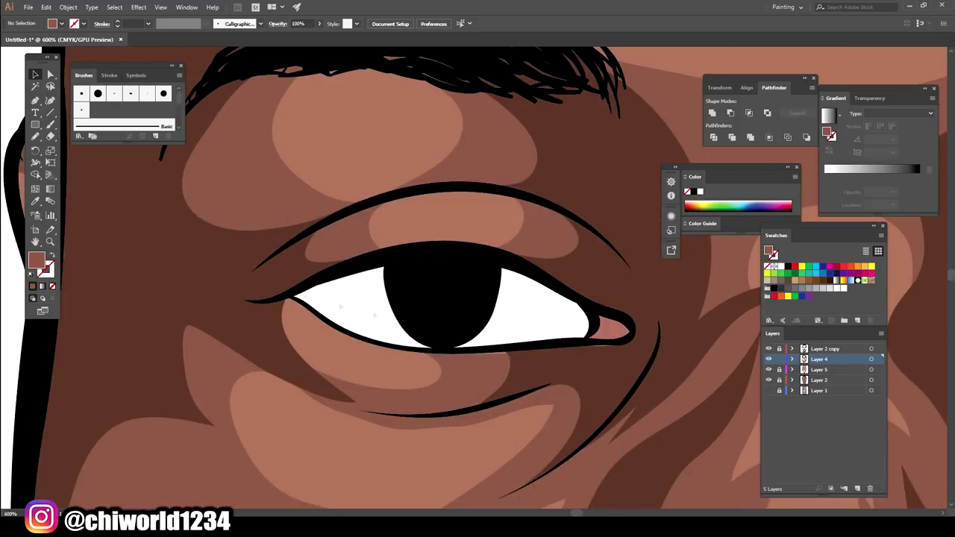
key(i)
click(339, 298)
double_click(36, 259)
click(624, 433)
drag(754, 448, 757, 403)
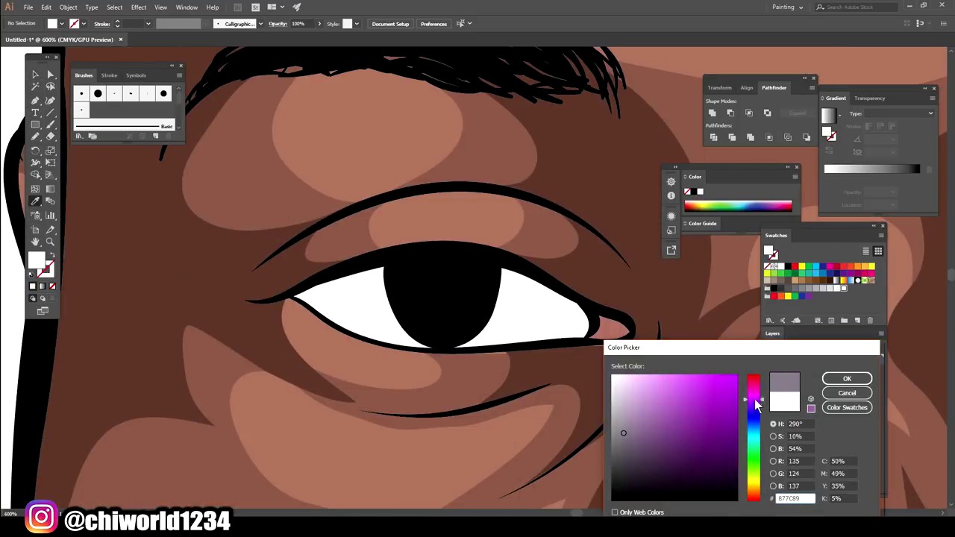
click(847, 379)
- Draw greyish-purple shadows across the top of the eye whites and along the top of the teeth
key(n)
mouse_move(298, 297)
mouse_down()
mouse_move(548, 297)
mouse_move(597, 317)
mouse_up()
scroll(650, 379, down, 4)
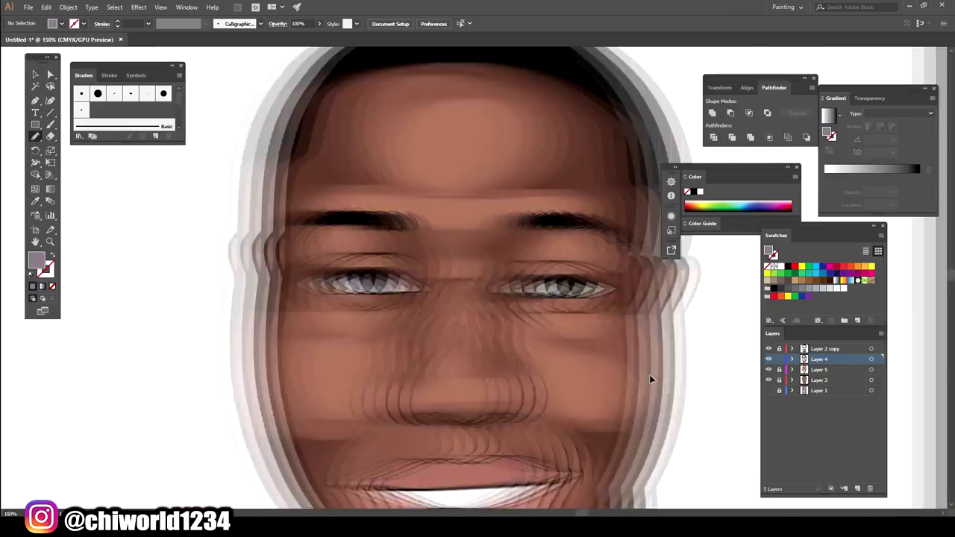
scroll(589, 282, up, 5)
drag(294, 339, 285, 364)
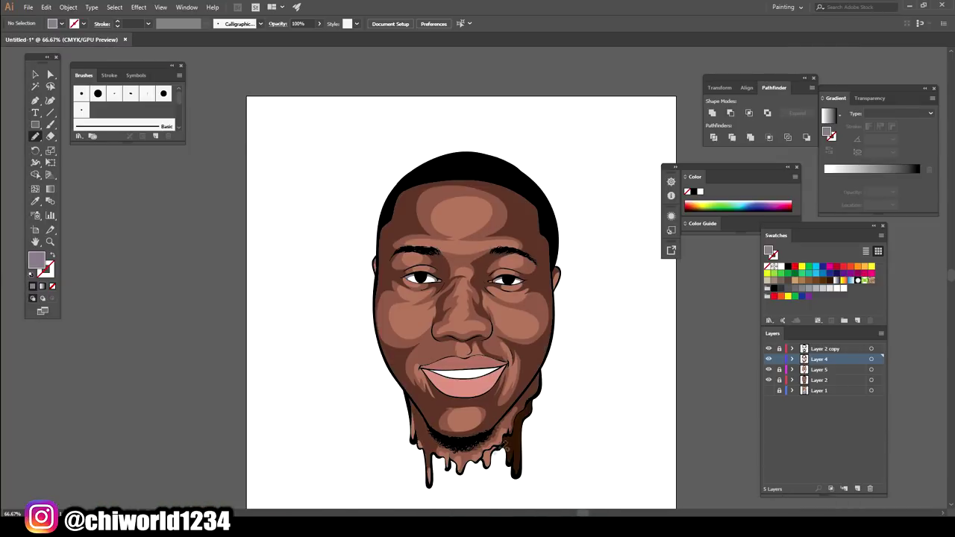
scroll(497, 442, up, 5)
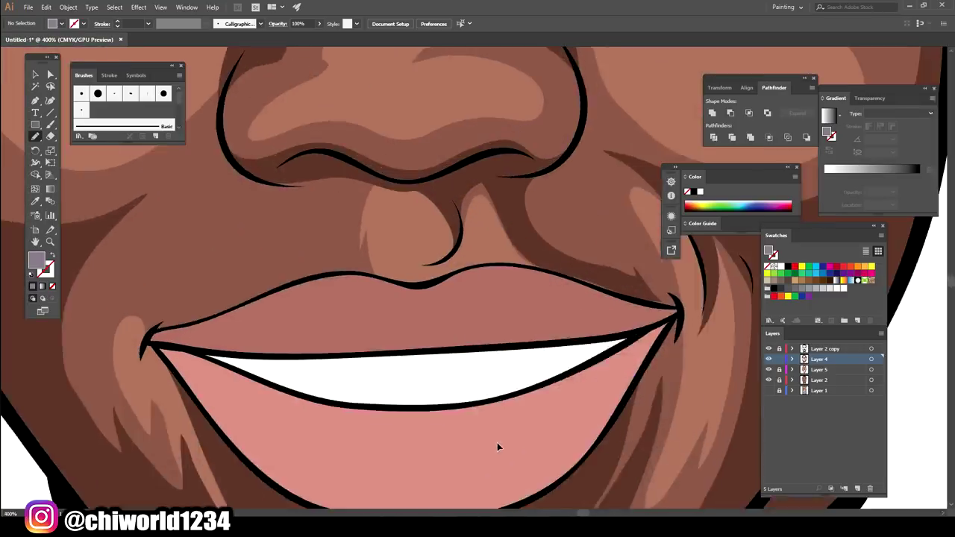
scroll(505, 438, up, 3)
mouse_move(687, 373)
mouse_down()
mouse_move(190, 416)
mouse_move(749, 357)
mouse_up()
scroll(646, 449, down, 3)
- Fit the artboard in view and select all the artwork
key(ctrl+0)
key(v)
key(ctrl+a)
key(ctrl+1)
key(ctrl+plus)
click(46, 6)
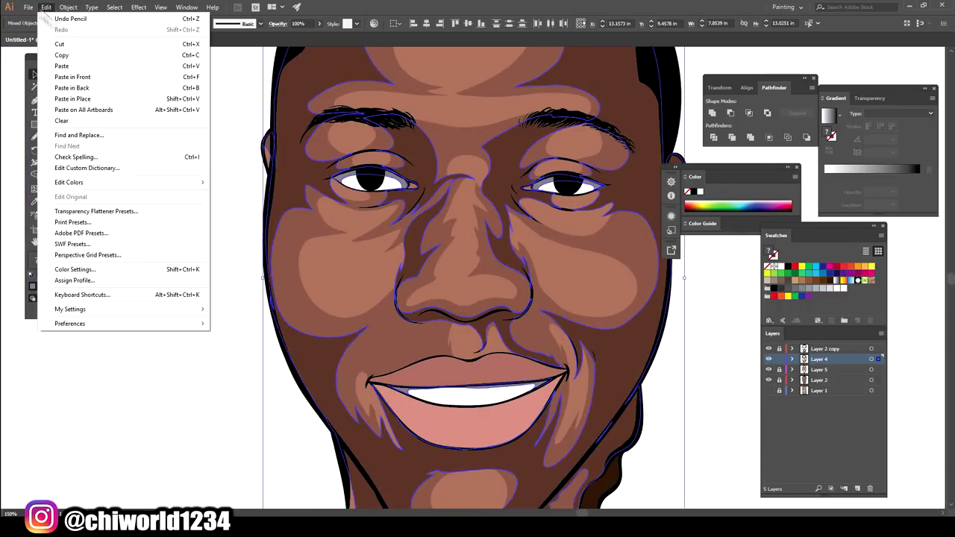
- Recolour the face's darker shadow tone to H 11, S 44, B 40, then zoom in on the mouth
click(235, 184)
click(735, 269)
mouse_move(728, 393)
mouse_down()
mouse_move(712, 393)
mouse_move(714, 409)
mouse_up()
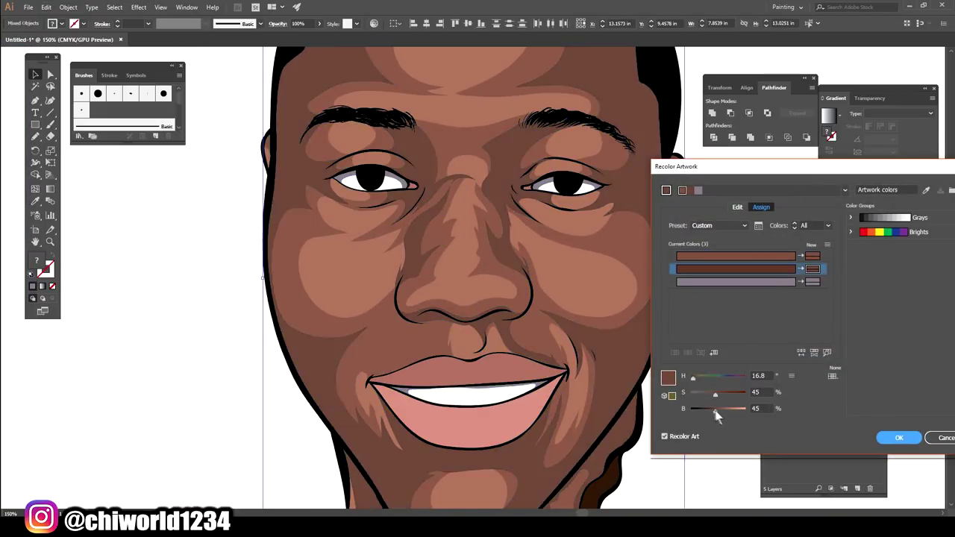
drag(695, 376, 691, 378)
drag(714, 410, 715, 394)
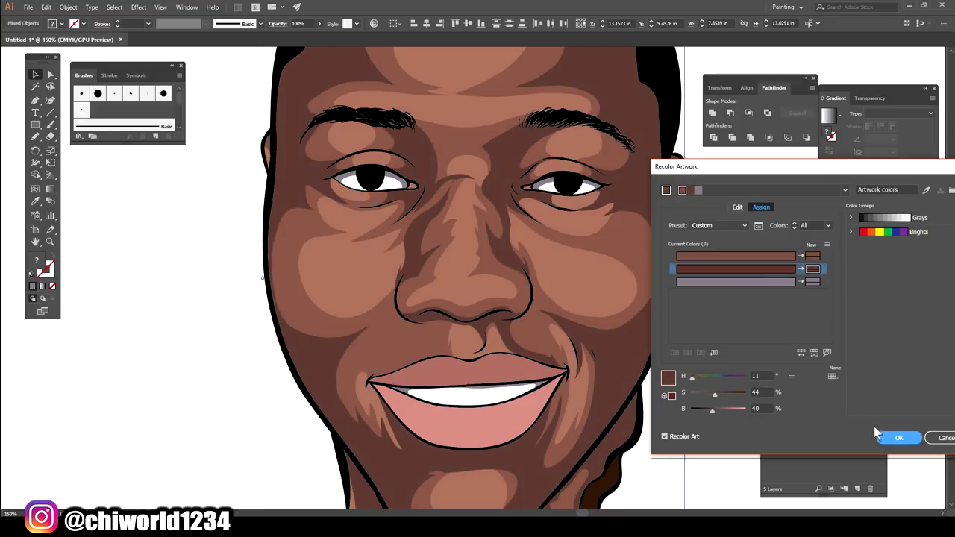
click(880, 437)
key(ctrl+minus)
key(ctrl+minus)
key(ctrl+minus)
key(ctrl+plus)
key(ctrl+plus)
key(ctrl+plus)
key(ctrl+plus)
key(ctrl+plus)
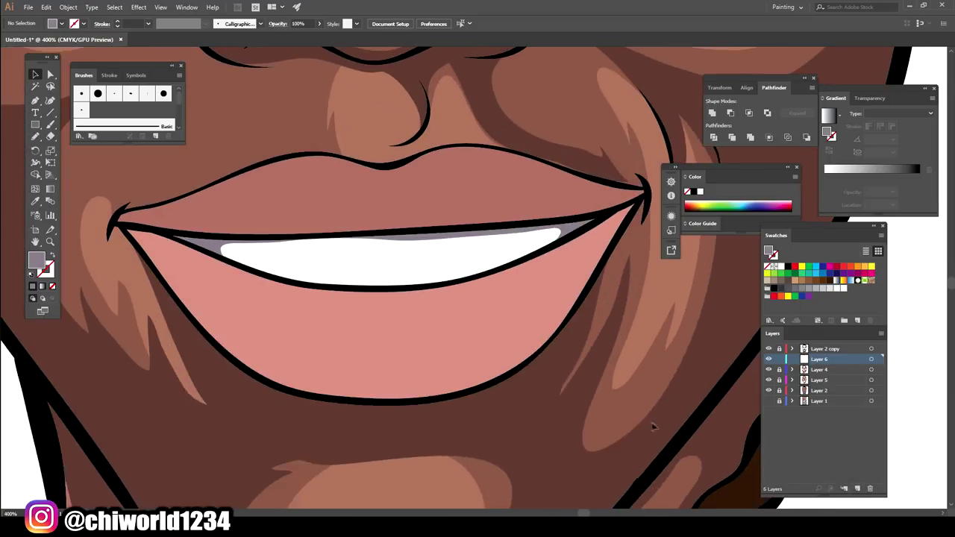
key(ctrl+plus)
- Sample the upper lip colour and darken it as the lip-shading fill
key(i)
click(313, 294)
double_click(36, 260)
drag(666, 420, 667, 431)
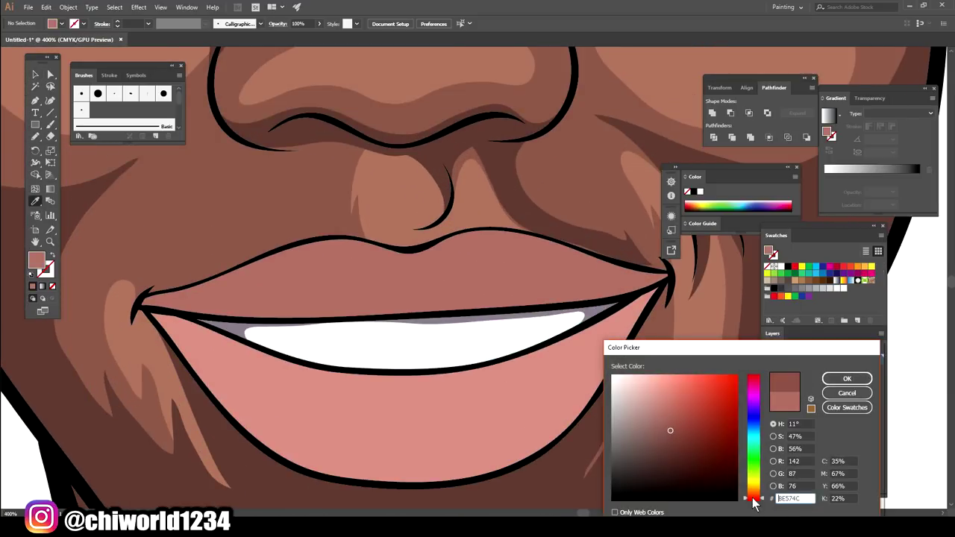
click(847, 378)
- Pencil a darker shadow along the bottom of the upper lip
key(b)
mouse_move(609, 255)
mouse_down()
mouse_move(180, 295)
mouse_move(665, 264)
mouse_up()
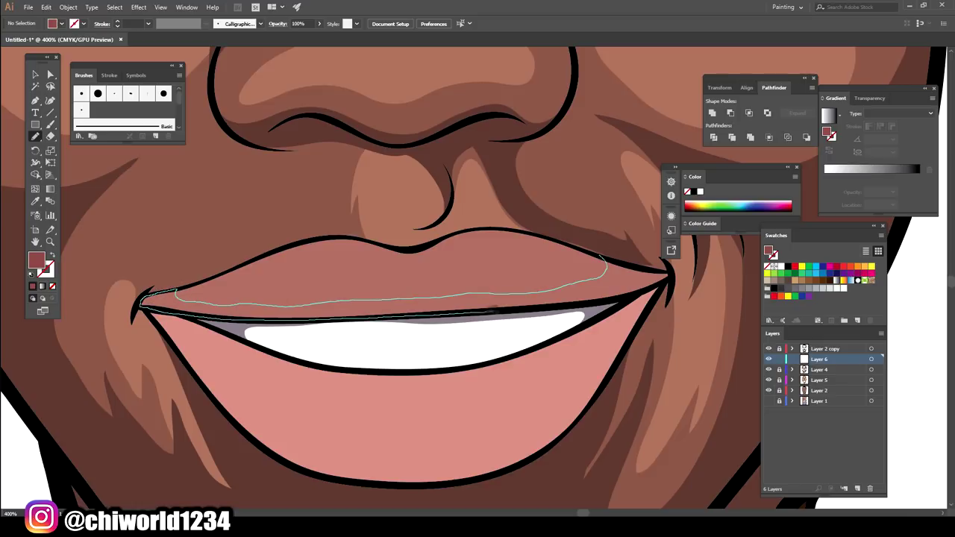
scroll(540, 373, down, 5)
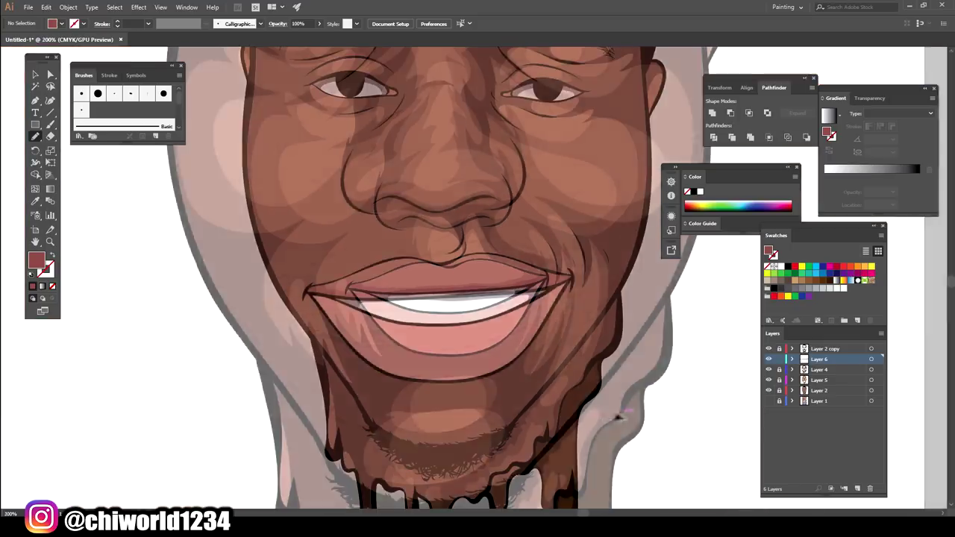
scroll(585, 413, up, 4)
scroll(595, 426, up, 2)
- Shade the lower lip's right side and rim, leaving a lighter centre, then fit the face
drag(595, 426, 597, 448)
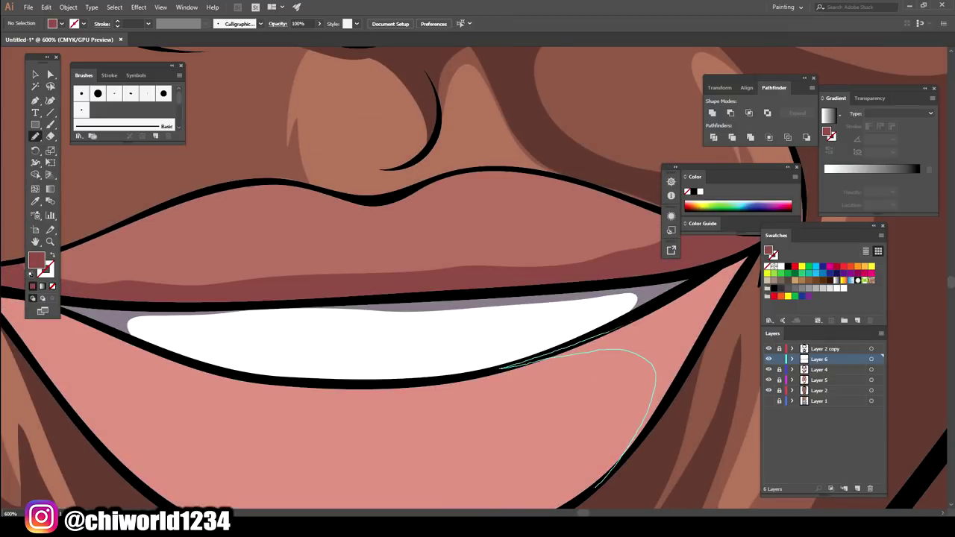
scroll(597, 448, down, 5)
scroll(400, 277, up, 5)
mouse_move(558, 470)
mouse_down()
mouse_move(658, 345)
mouse_move(659, 472)
mouse_up()
scroll(657, 463, down, 5)
scroll(646, 447, up, 5)
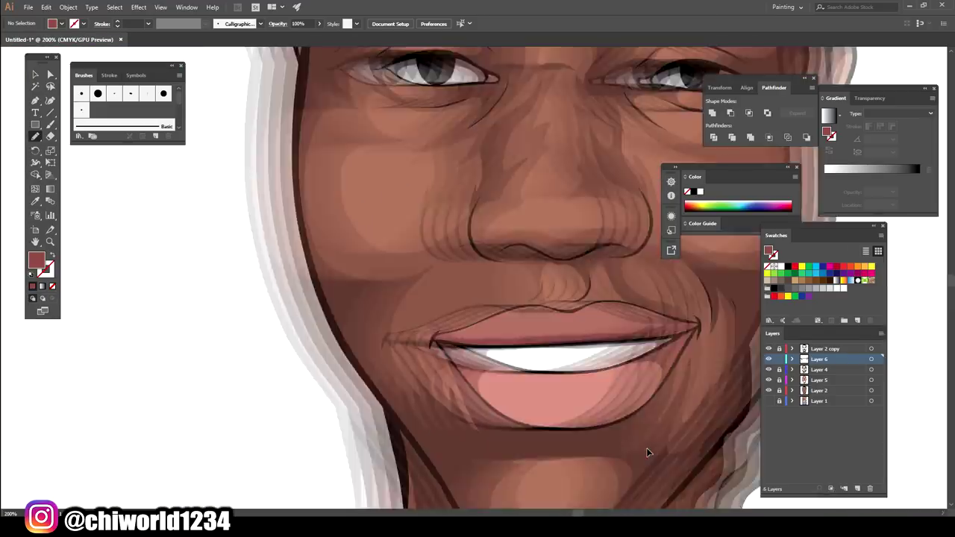
drag(261, 340, 616, 312)
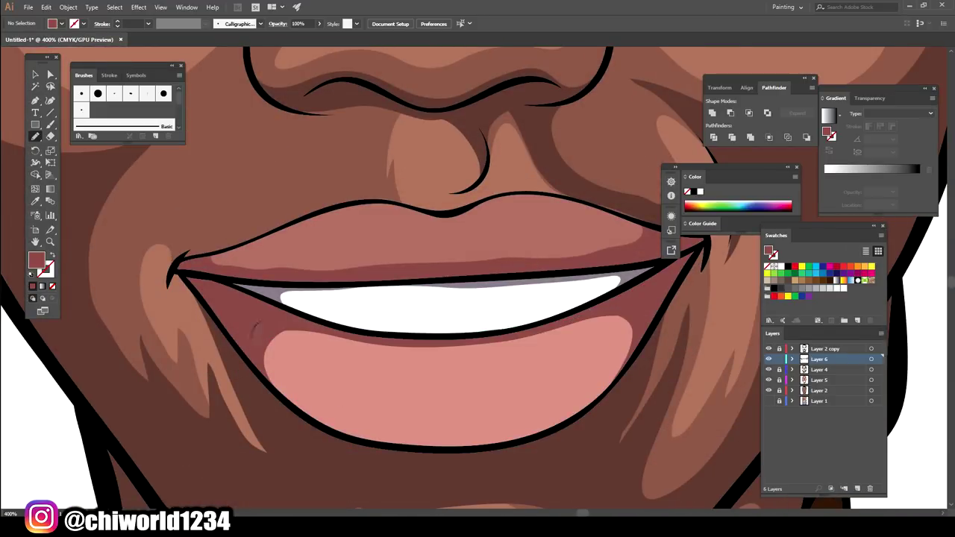
key(ctrl+1)
scroll(539, 478, down, 1)
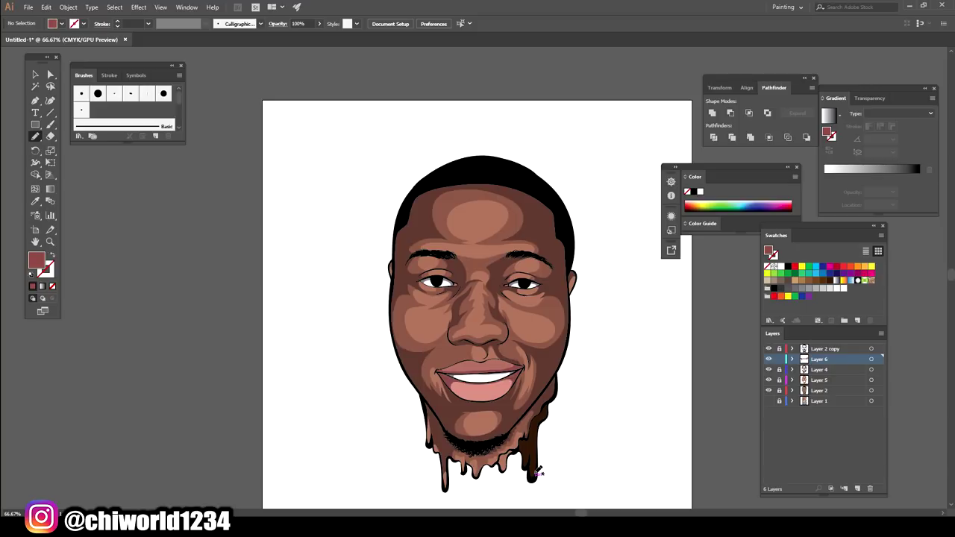
- On a new layer, paint dark brown irises into both eyes
click(856, 488)
key(ctrl+plus)
key(ctrl+plus)
key(ctrl+plus)
key(ctrl+plus)
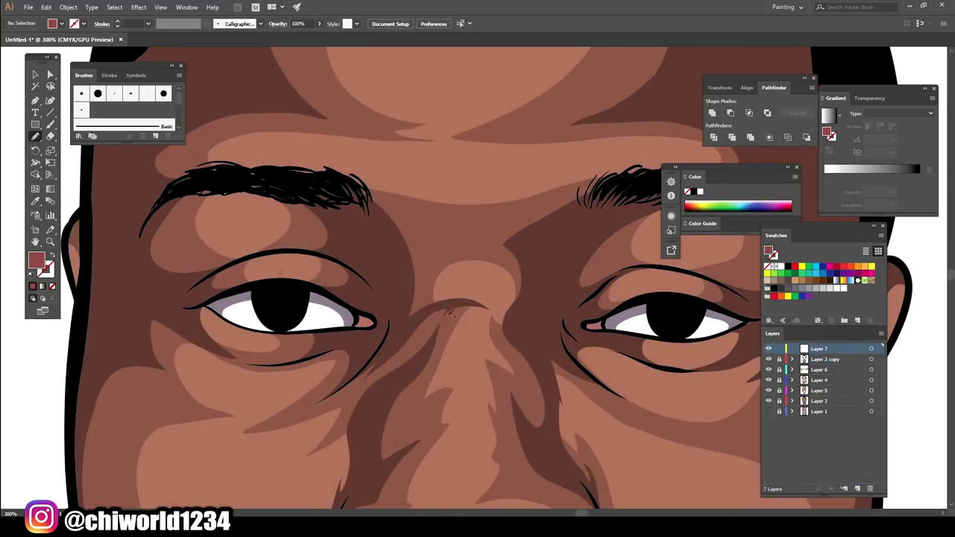
click(829, 282)
drag(668, 317, 683, 326)
mouse_move(270, 303)
mouse_down()
mouse_move(297, 316)
mouse_move(271, 296)
mouse_up()
- Add a small white glint on the iris, then create another new layer
click(32, 274)
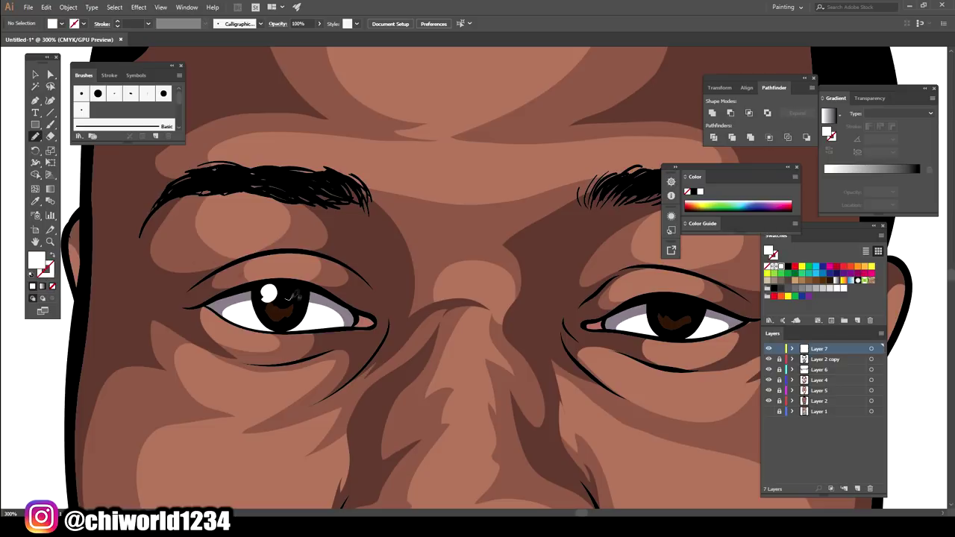
drag(661, 306, 663, 311)
scroll(638, 483, down, 5)
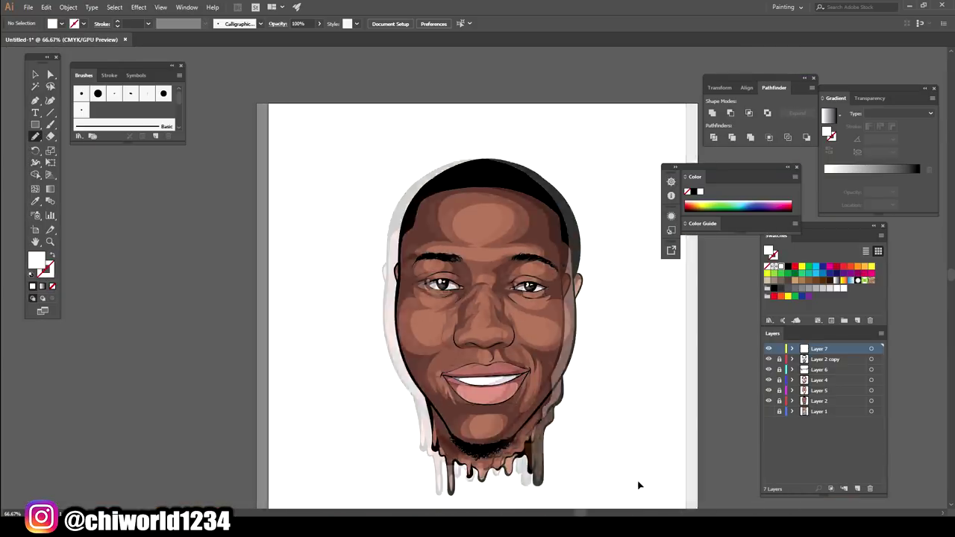
scroll(638, 484, up, 5)
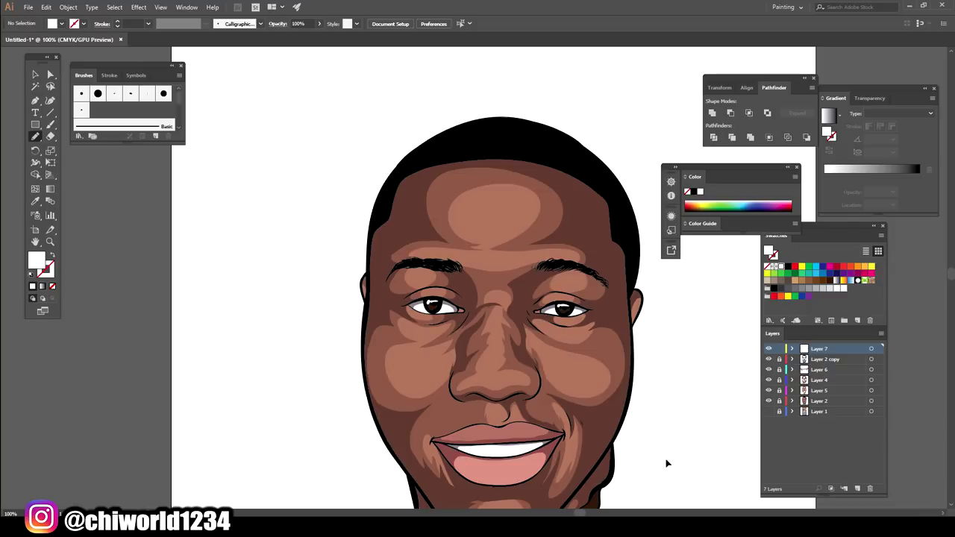
scroll(675, 459, down, 1)
click(857, 487)
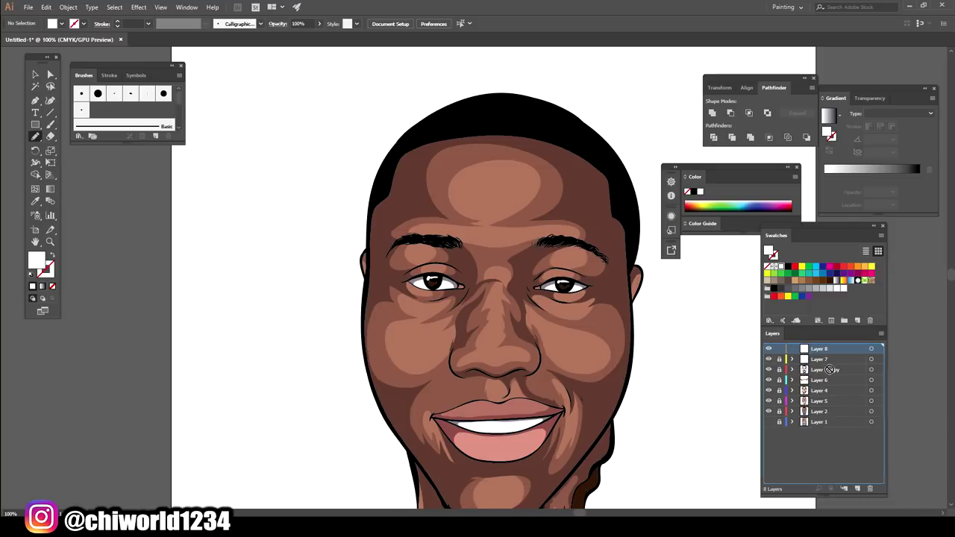
- Sample the brown skin and lighten it to a pink highlight fill
click(35, 200)
click(403, 351)
double_click(35, 260)
click(659, 390)
drag(659, 391, 659, 384)
key(Return)
- Draw pink highlights on the nose tip, nose bridge and above the brows
key(n)
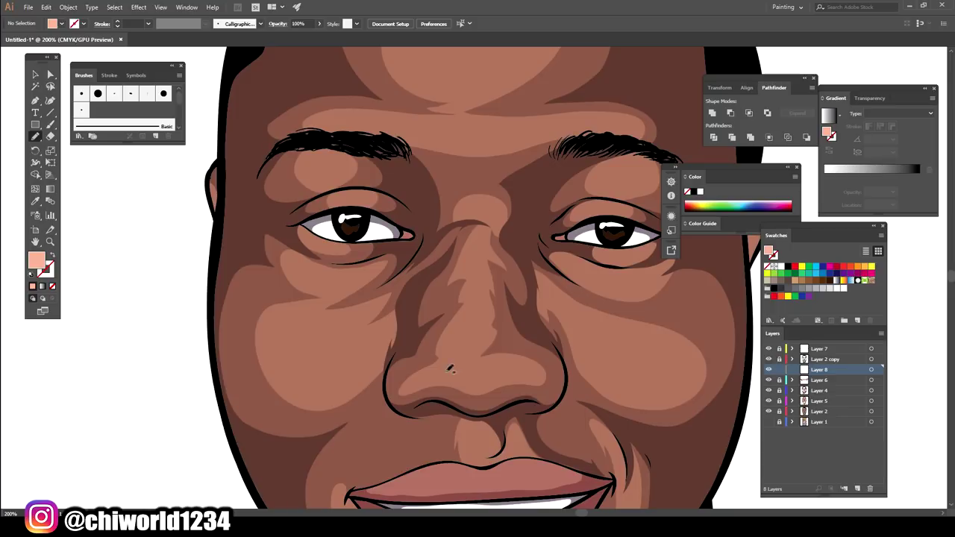
mouse_move(481, 359)
mouse_down()
mouse_move(462, 373)
mouse_move(432, 368)
mouse_up()
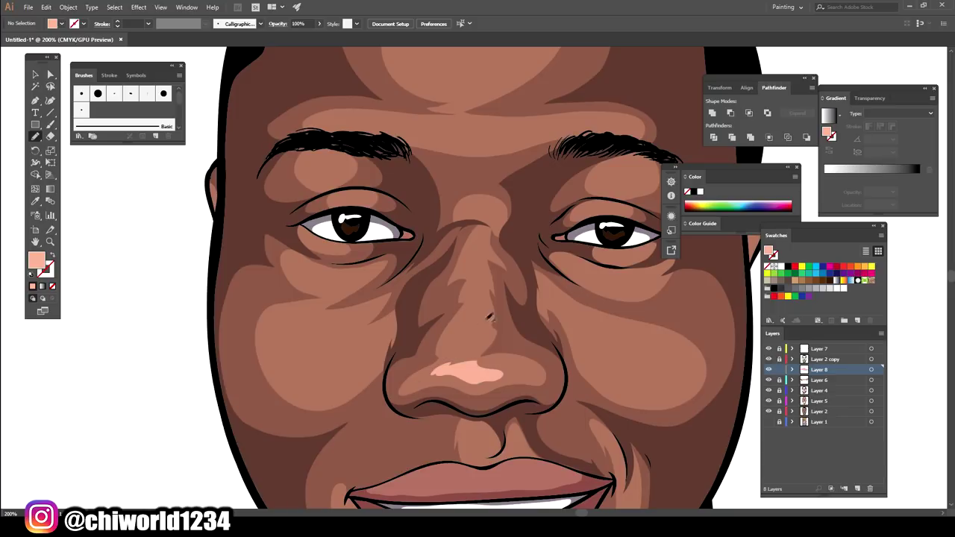
drag(472, 291, 471, 217)
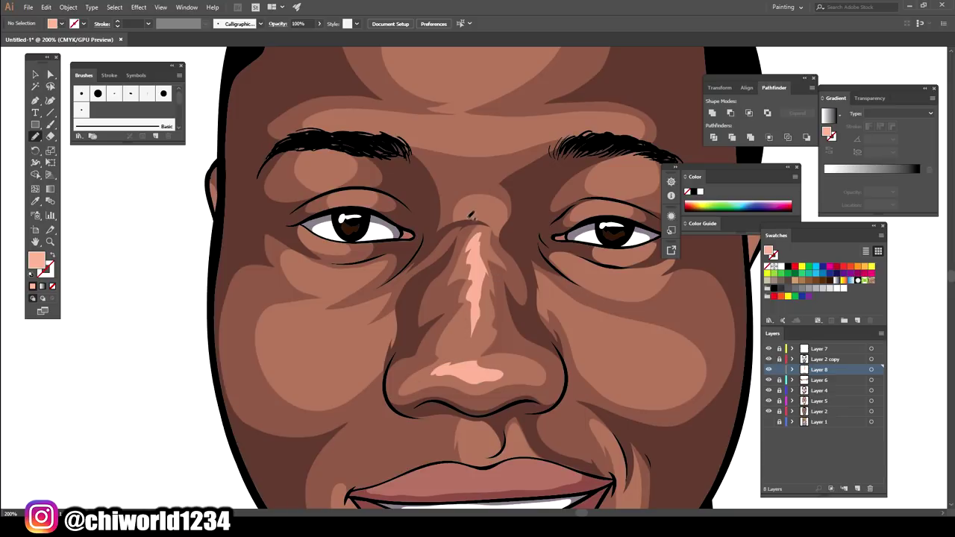
scroll(470, 217, down, 2)
scroll(630, 450, up, 3)
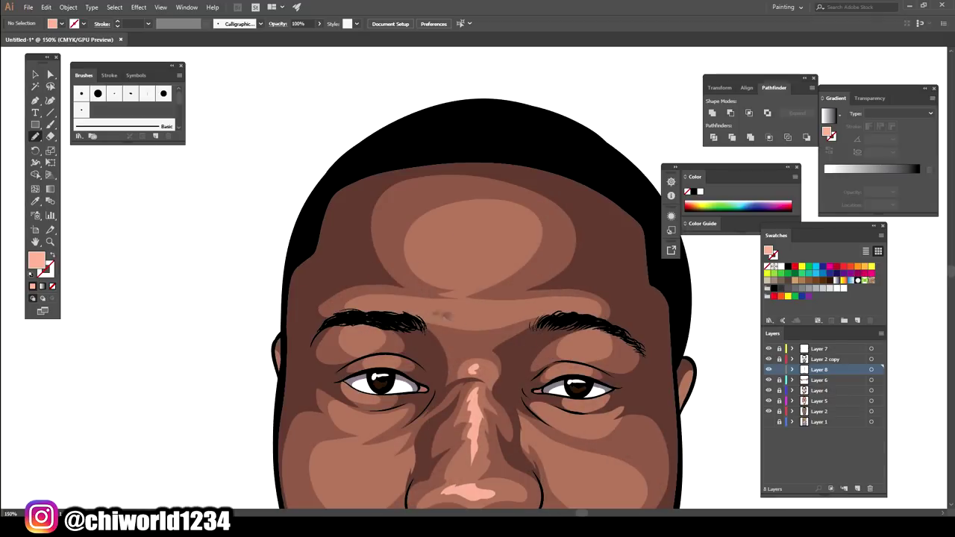
drag(443, 303, 445, 305)
drag(444, 255, 446, 257)
- Add pink highlights on the chin and right cheek
key(ctrl+minus)
scroll(602, 478, down, 1)
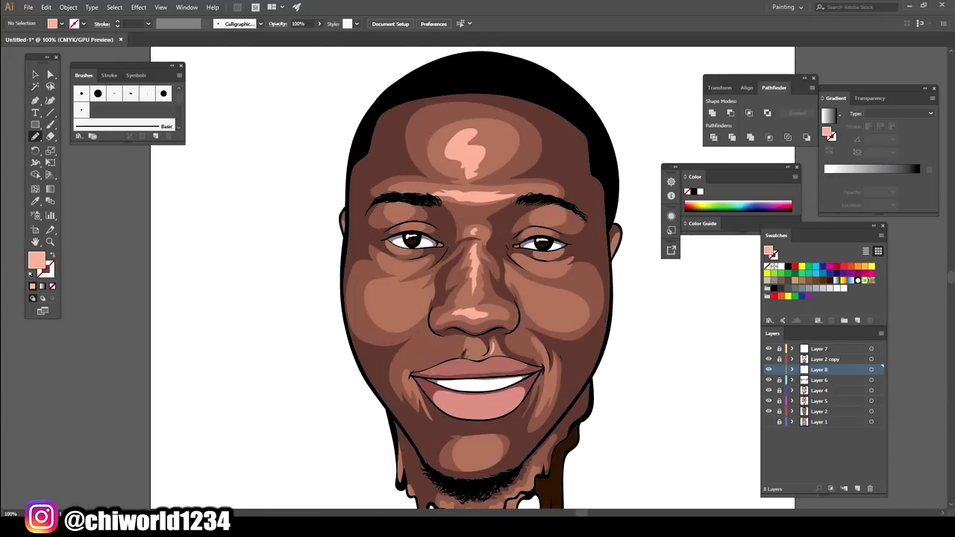
drag(464, 439, 465, 440)
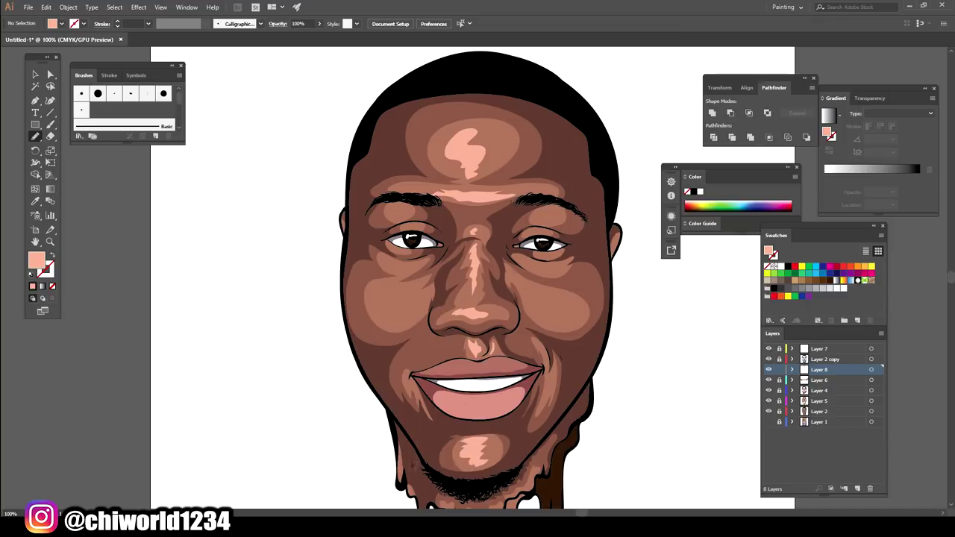
drag(522, 290, 523, 292)
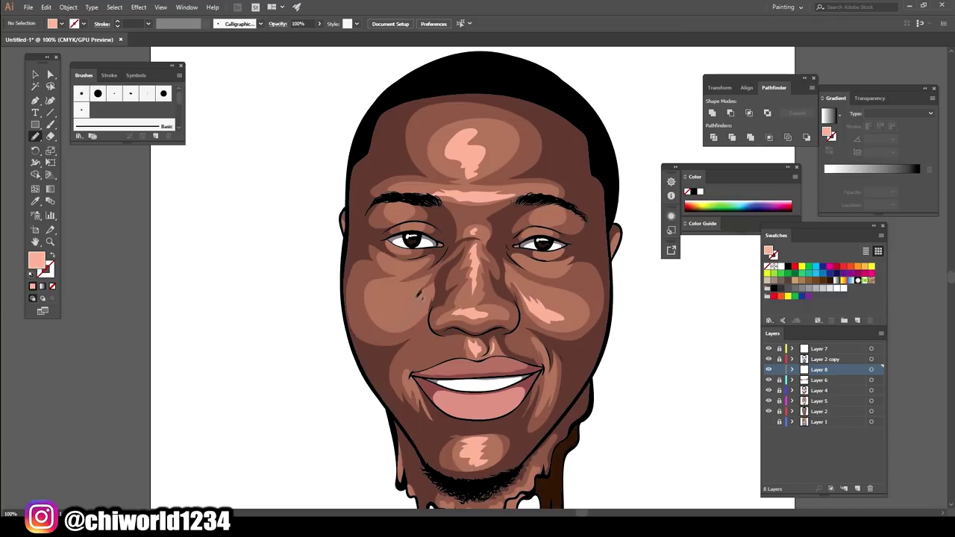
key(ctrl+minus)
key(ctrl+minus)
key(ctrl+plus)
key(ctrl+plus)
key(ctrl+plus)
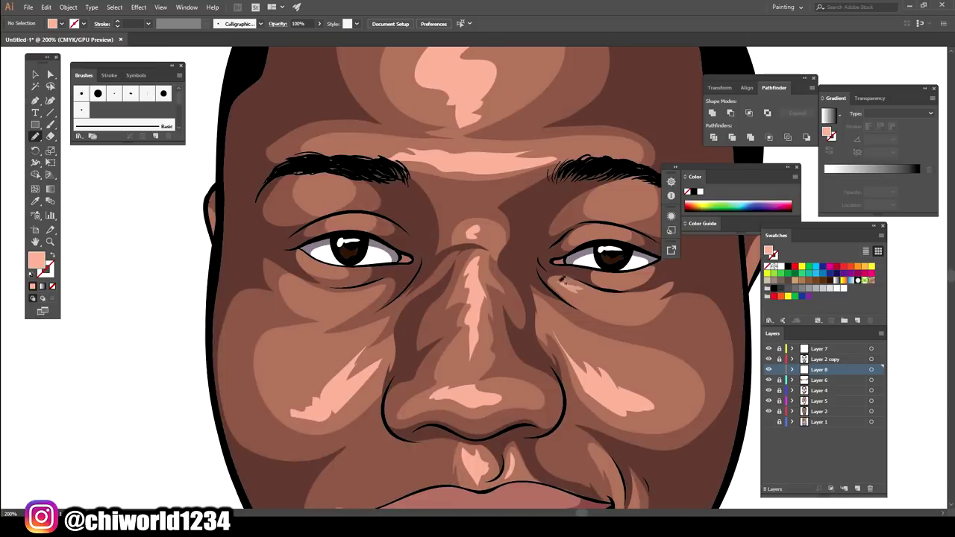
- Highlight beneath both eyes and along both upper eyelids
drag(566, 280, 606, 273)
mouse_move(574, 242)
mouse_down()
mouse_move(602, 228)
mouse_move(590, 213)
mouse_up()
drag(388, 280, 340, 271)
drag(408, 237, 361, 222)
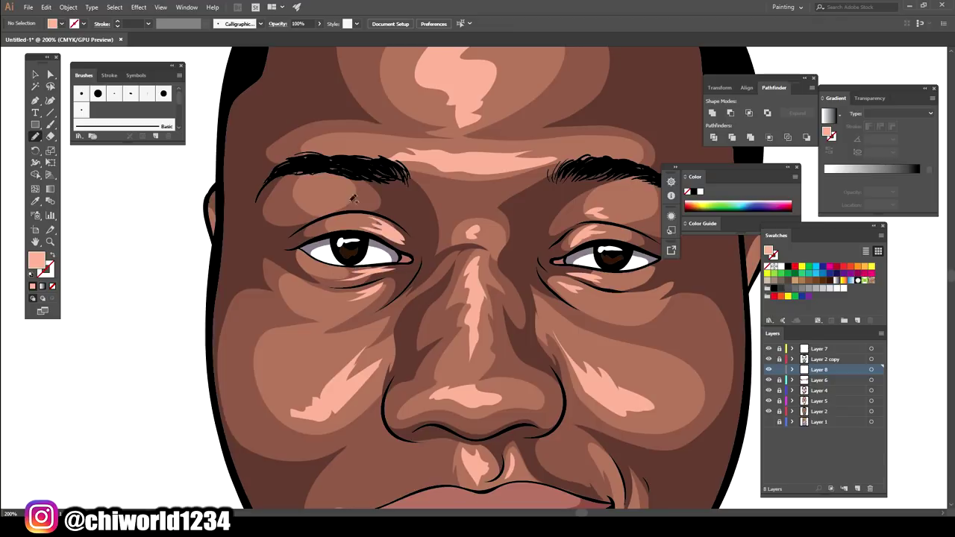
key(ctrl+minus)
key(ctrl+minus)
key(ctrl+minus)
key(ctrl+minus)
key(ctrl+plus)
key(ctrl+plus)
key(ctrl+plus)
key(ctrl+plus)
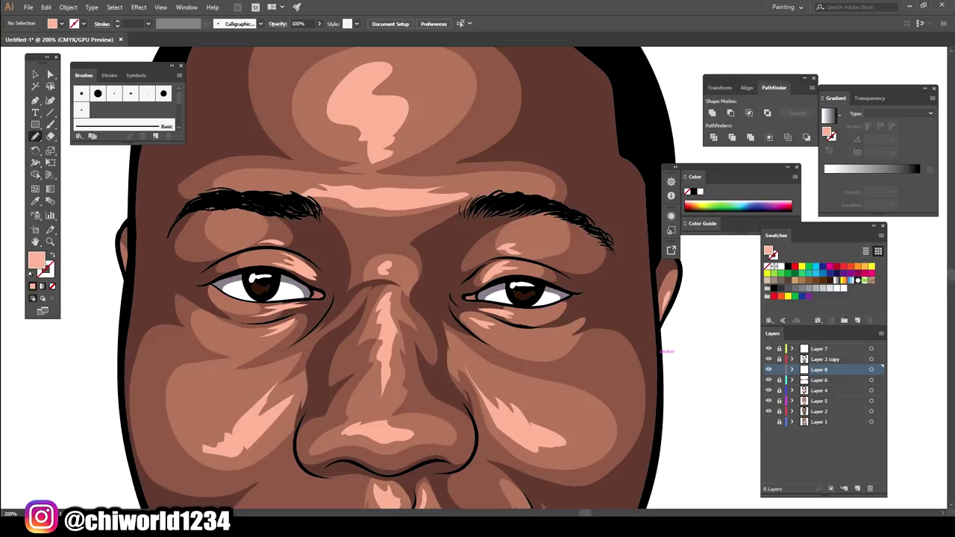
key(ctrl+minus)
key(ctrl+minus)
key(ctrl+minus)
key(ctrl+minus)
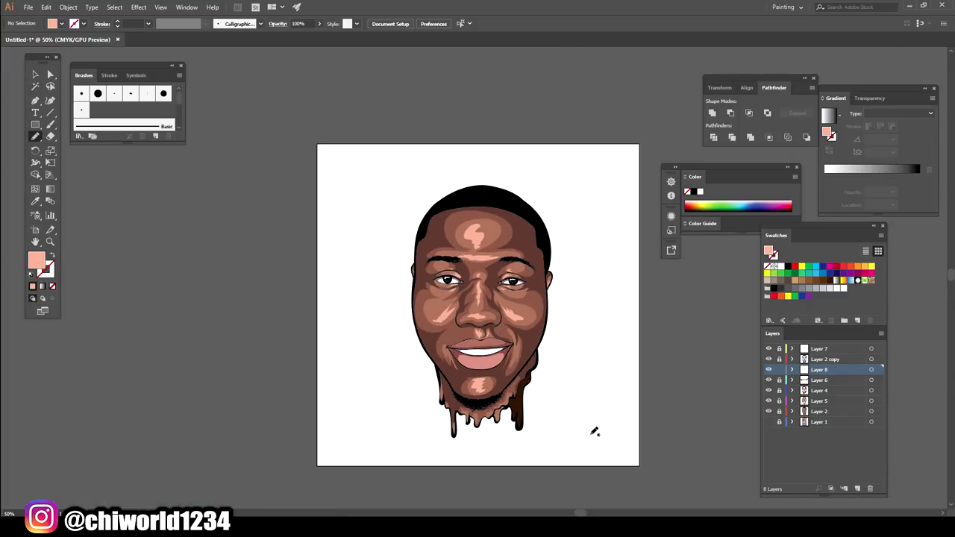
key(ctrl+plus)
key(ctrl+plus)
key(ctrl+plus)
key(ctrl+plus)
key(ctrl+plus)
key(ctrl+plus)
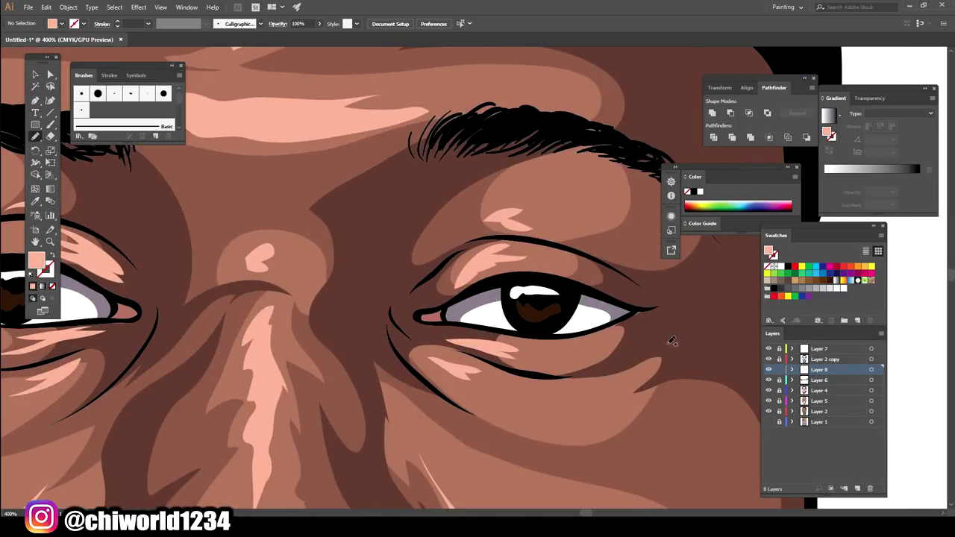
- Lock the highlights layer, unlock the eye linework layer and draw a dark eye-corner crease
click(779, 369)
click(779, 390)
mouse_move(639, 314)
mouse_down()
mouse_move(610, 326)
mouse_move(631, 323)
mouse_up()
click(820, 390)
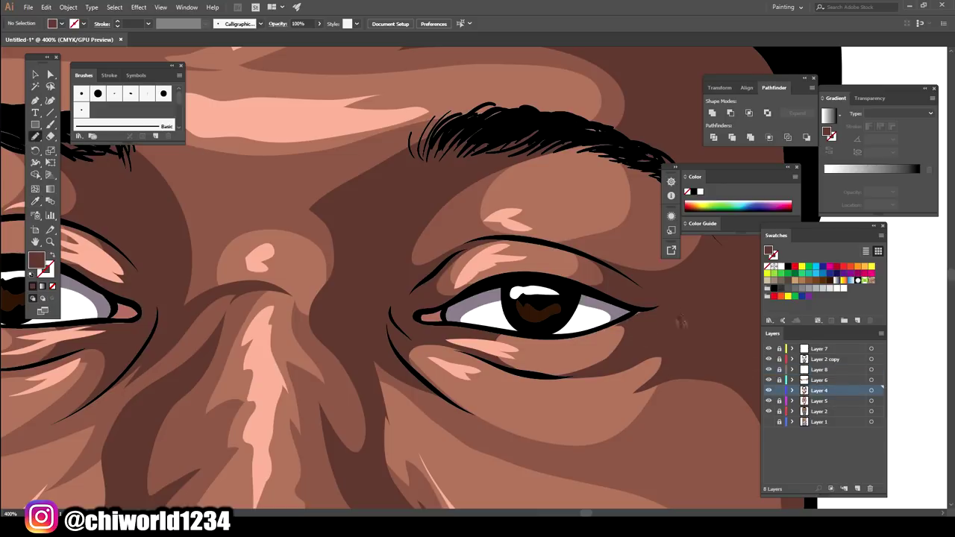
key(ctrl+plus)
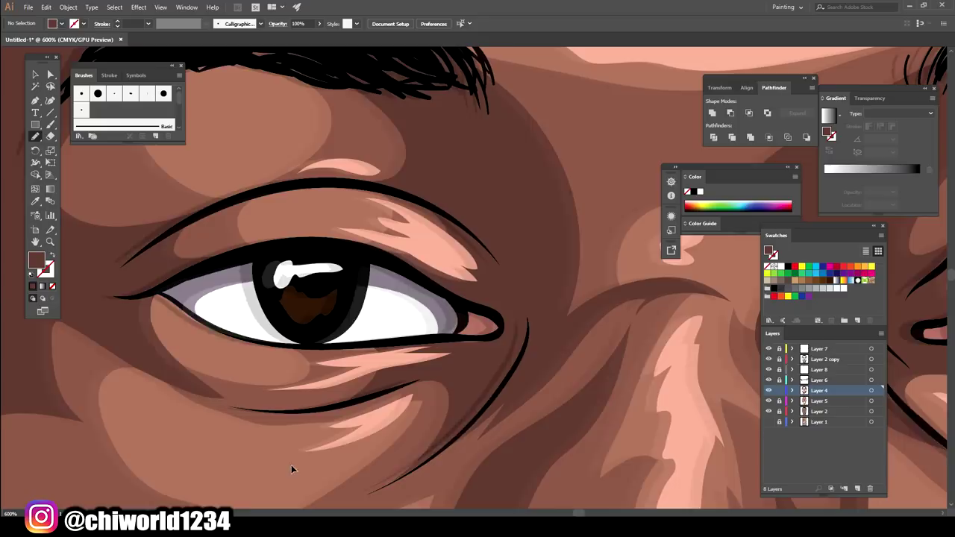
key(ctrl+1)
key(ctrl+0)
key(ctrl+1)
key(ctrl+plus)
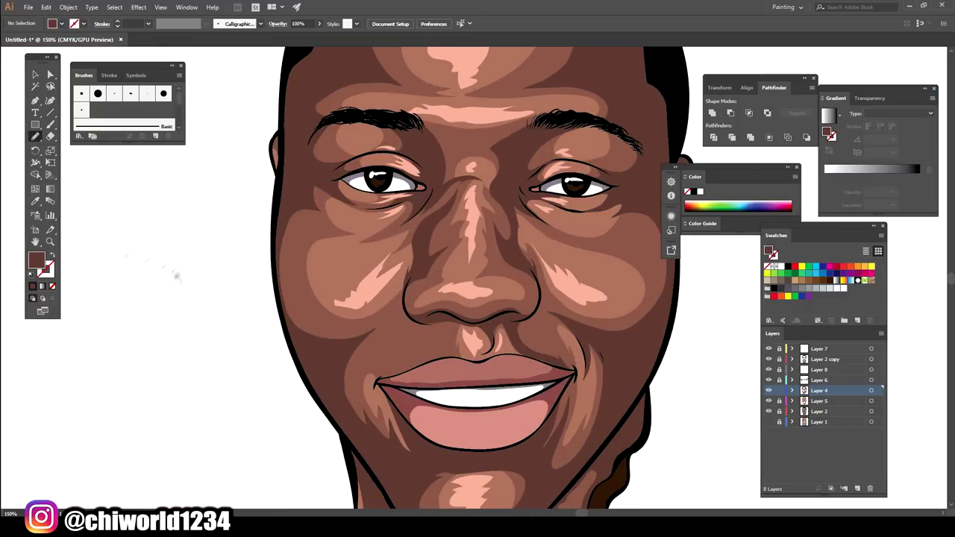
- Set the fill to light pink FFC5BB, then add a new layer with a linear gradient fill
double_click(36, 260)
click(646, 371)
click(847, 378)
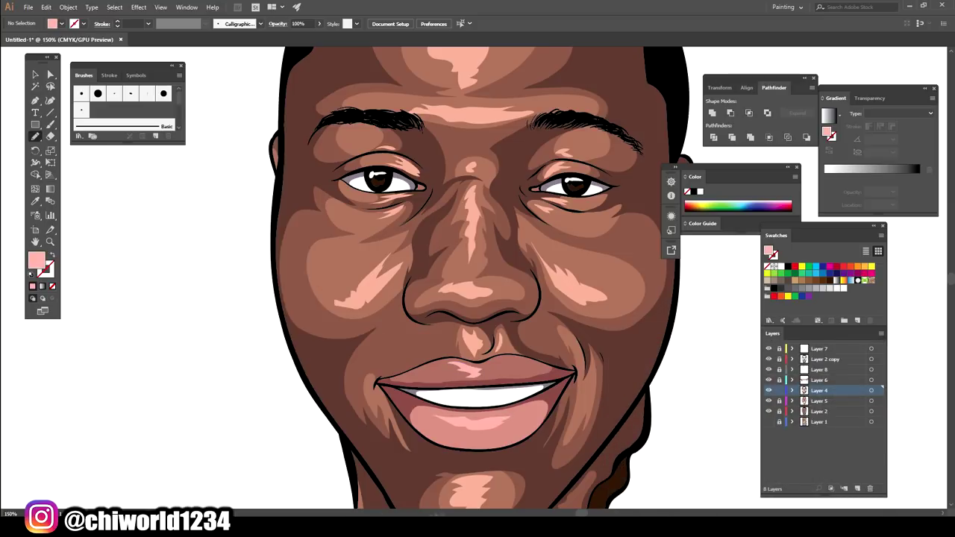
key(ctrl+minus)
key(ctrl+minus)
key(ctrl+minus)
key(ctrl+1)
click(857, 487)
click(825, 178)
- Make the gradient stop dark brown and move the gradient midpoint to 53.15%
double_click(825, 177)
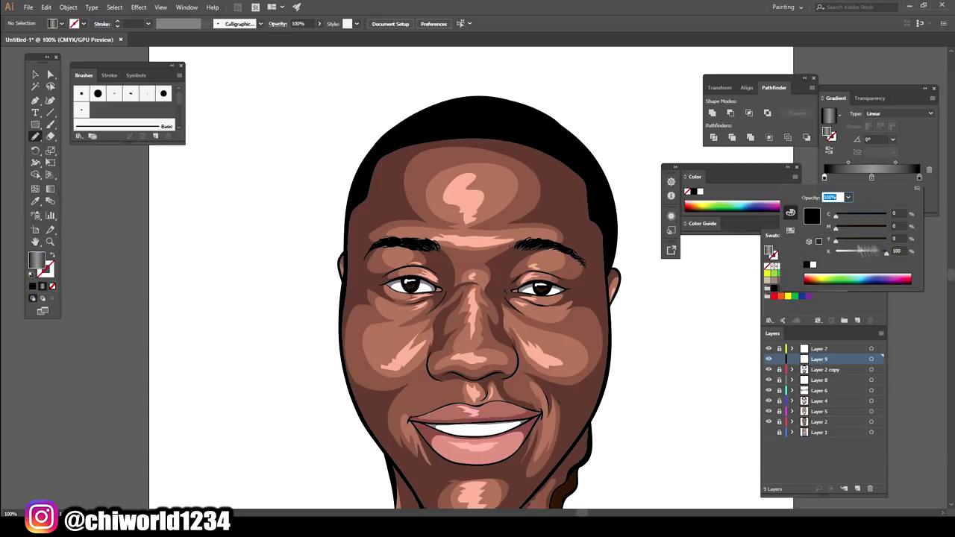
mouse_move(850, 238)
mouse_down()
mouse_move(863, 237)
mouse_move(850, 227)
mouse_move(848, 239)
mouse_move(847, 216)
mouse_move(870, 215)
mouse_up()
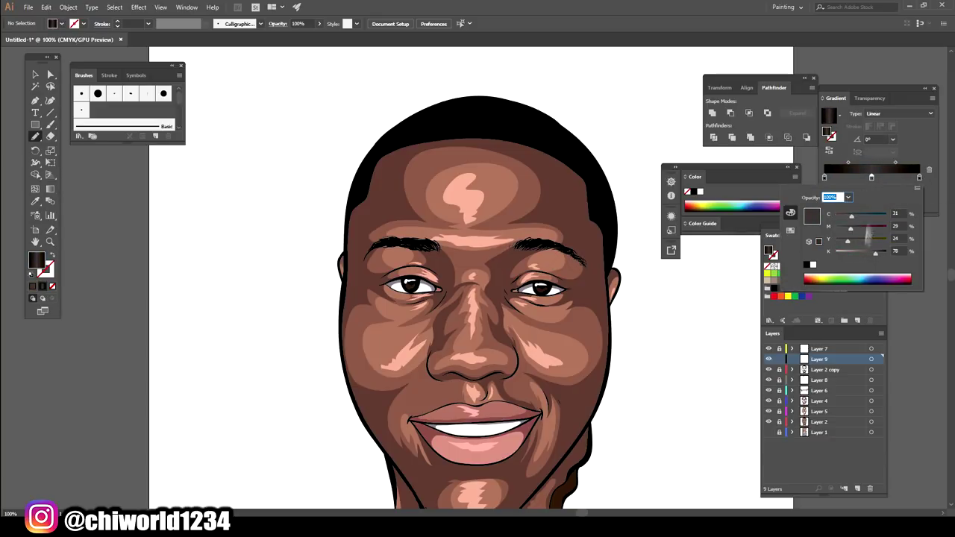
drag(875, 252, 865, 254)
click(894, 162)
drag(848, 163, 852, 166)
- Brush fine gradient sheen strands across the top of the black hair
key(b)
key(ctrl+plus)
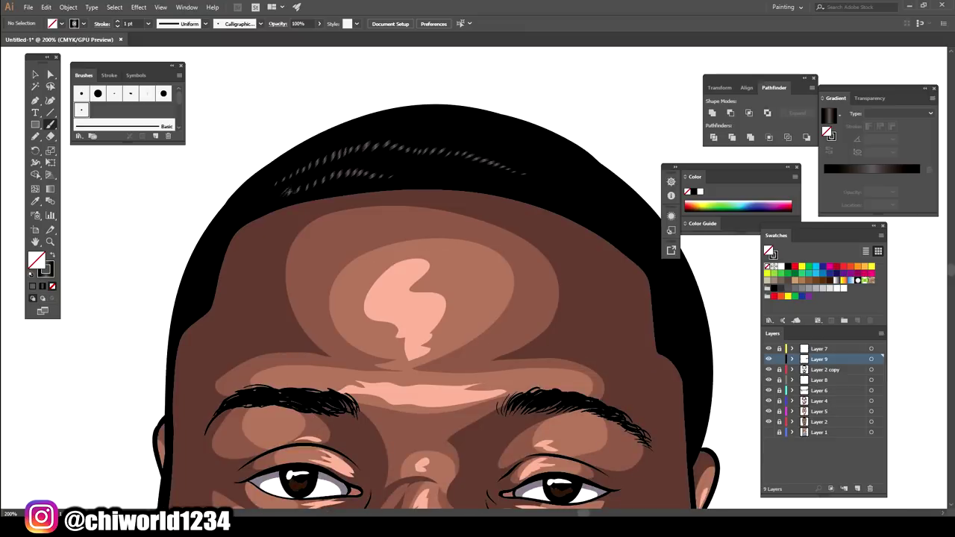
drag(531, 144, 554, 163)
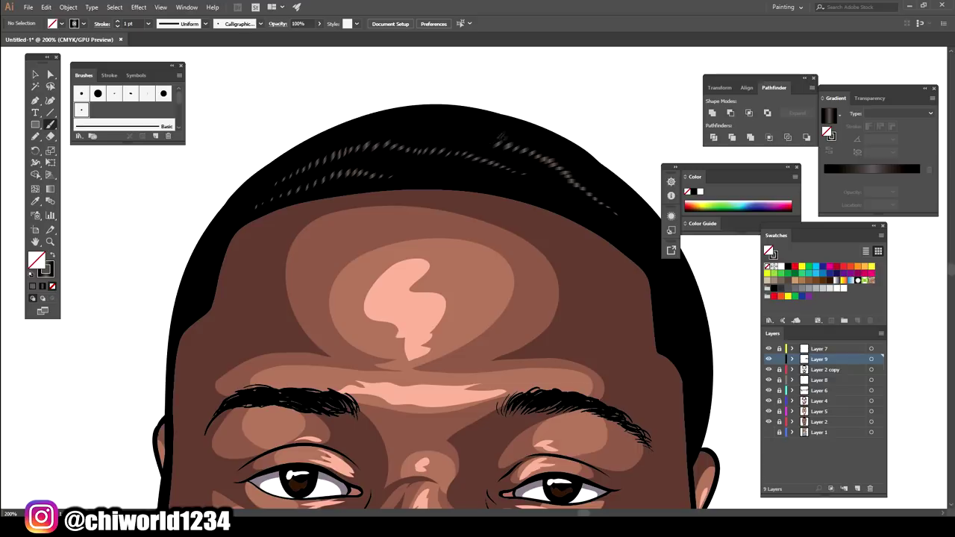
key(ctrl+minus)
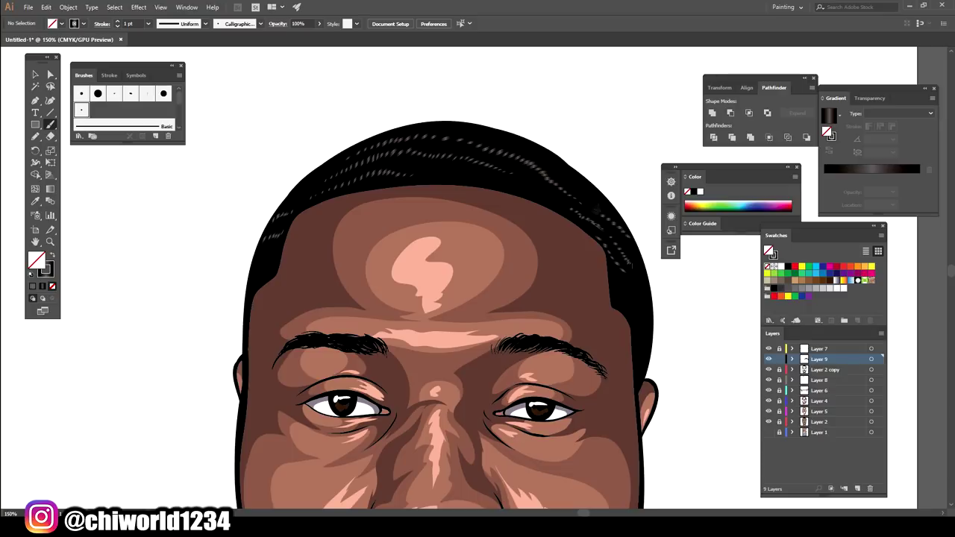
scroll(590, 304, down, 2)
scroll(590, 304, up, 2)
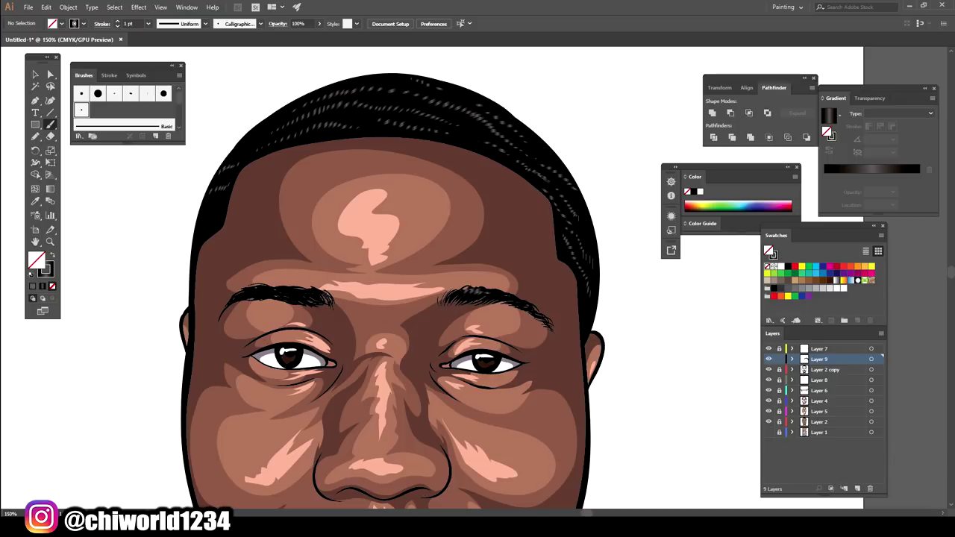
key(ctrl+0)
key(ctrl+1)
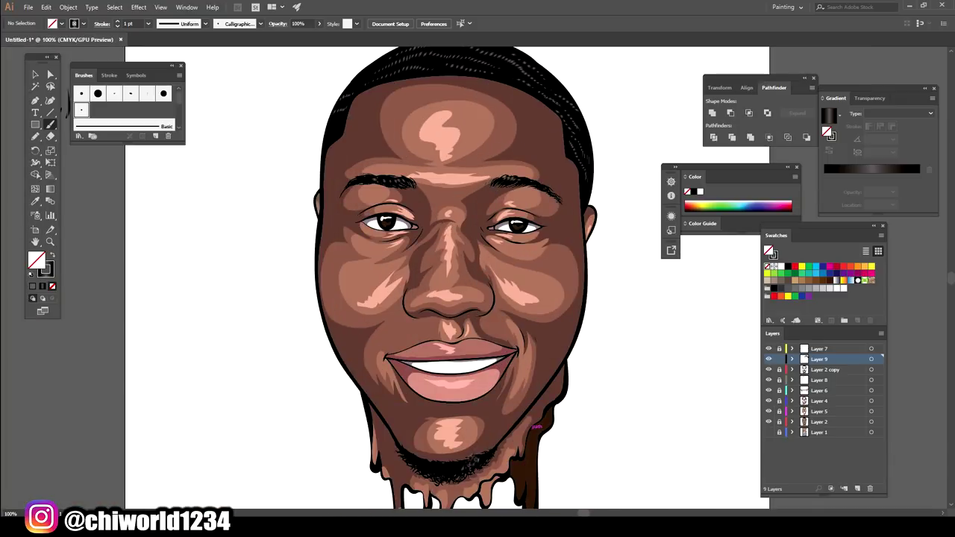
scroll(704, 262, down, 1)
- Make Layer 8 active and sample the drips' dark brown as the fill
scroll(602, 315, up, 2)
scroll(586, 326, up, 1)
scroll(587, 326, up, 1)
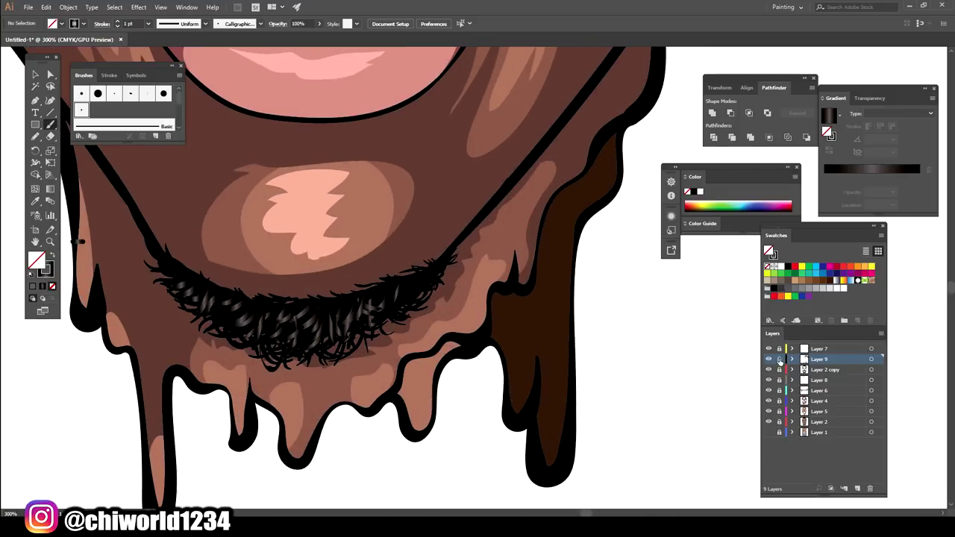
click(819, 380)
scroll(373, 284, up, 1)
click(35, 201)
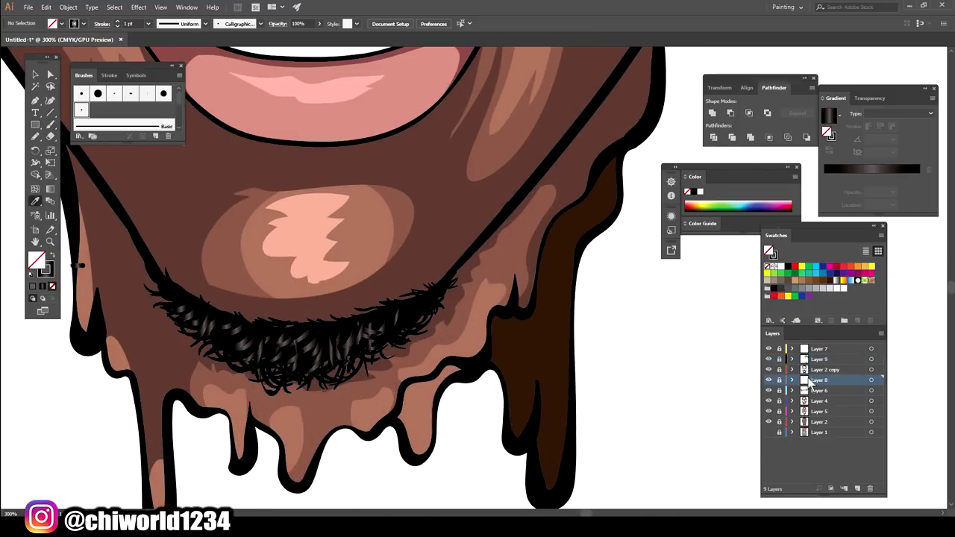
click(552, 313)
double_click(769, 251)
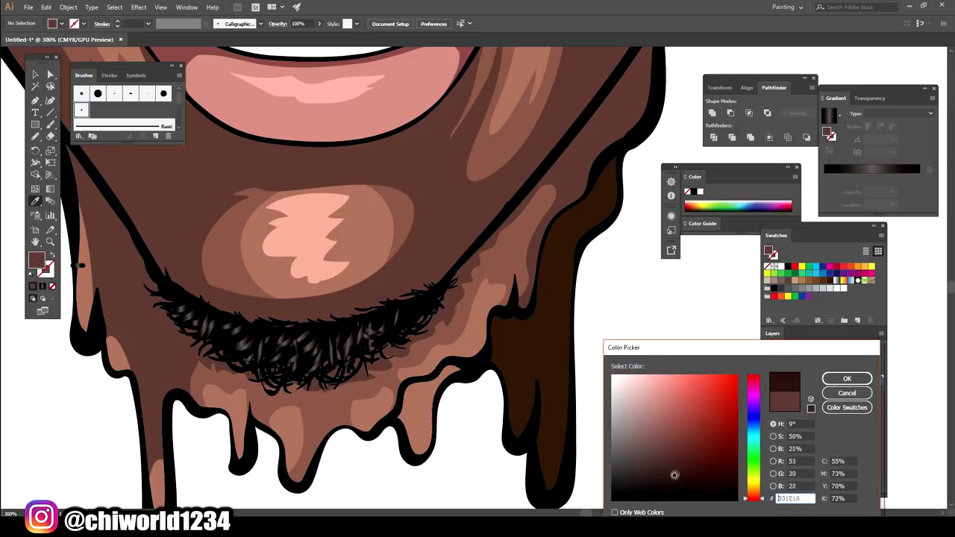
click(846, 377)
- Shade the right-hand drip with darker brown brush strokes along its edge
key(shift+b)
drag(517, 448, 587, 232)
drag(616, 149, 493, 358)
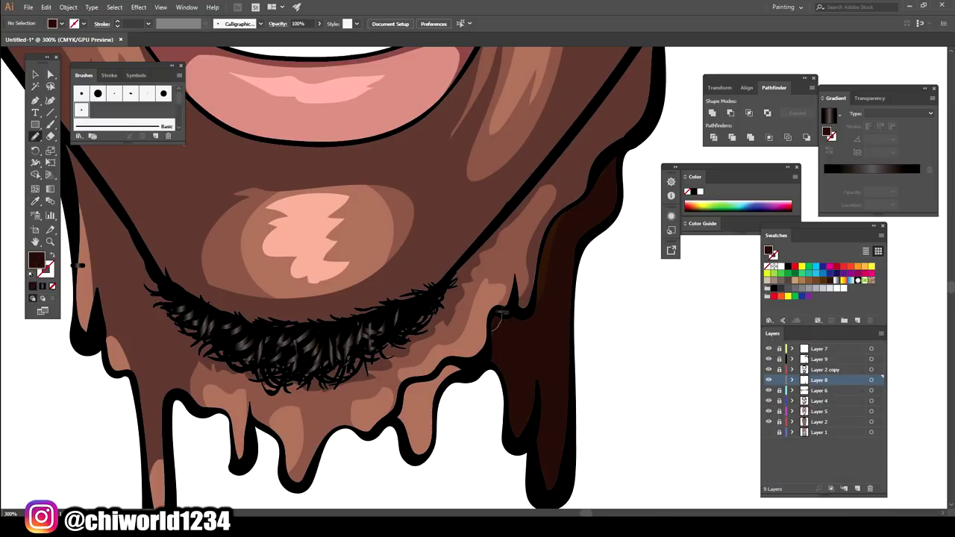
drag(535, 317, 587, 193)
key(ctrl+0)
scroll(571, 357, up, 3)
scroll(571, 357, up, 3)
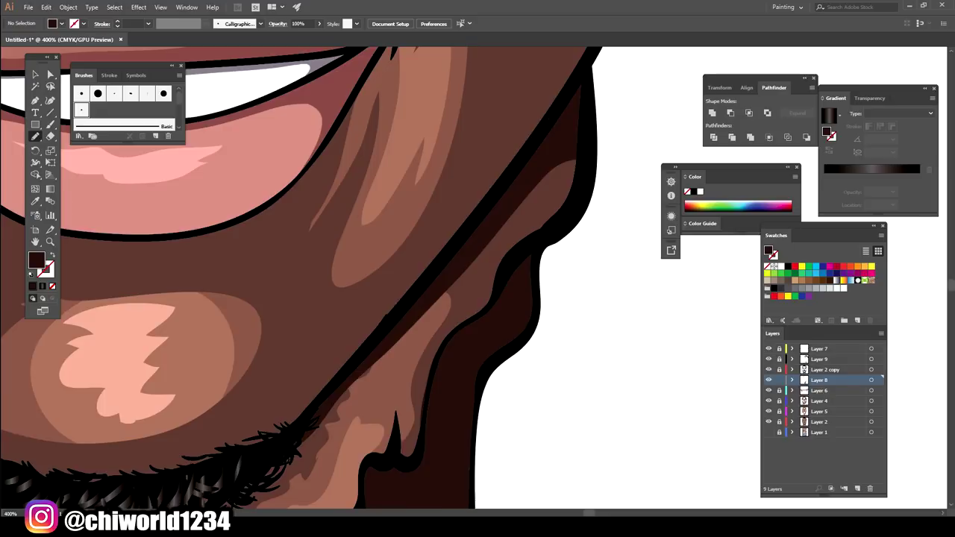
- Draw a dark shadow shape on the chin below the lower lip
key(ctrl+0)
scroll(426, 465, up, 3)
scroll(426, 465, up, 3)
mouse_move(586, 323)
mouse_down()
mouse_move(548, 354)
mouse_move(326, 399)
mouse_up()
drag(298, 317, 343, 328)
scroll(611, 386, down, 2)
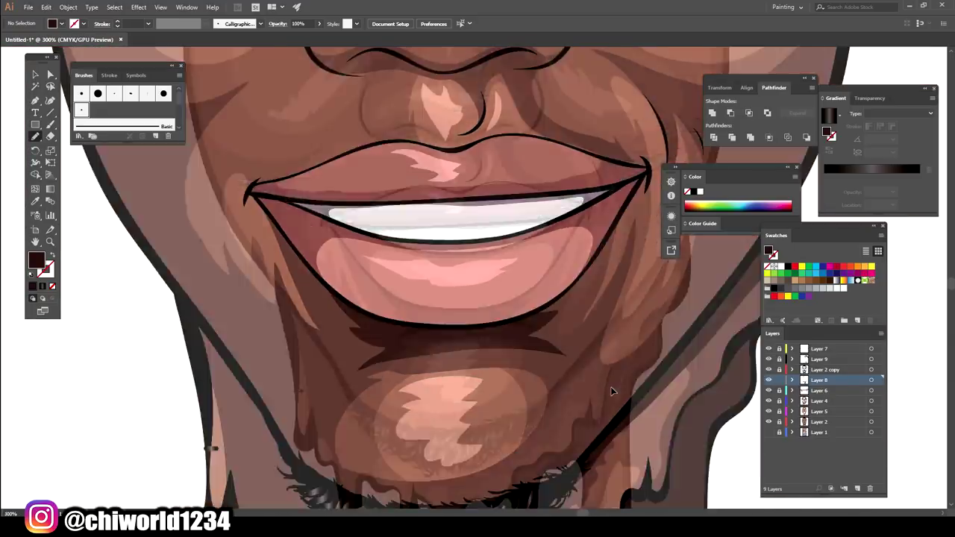
key(ctrl+0)
scroll(599, 360, up, 5)
- Undo and redraw the chin shadow below the lip, then fit the artboard
key(ctrl+z)
drag(571, 325, 415, 381)
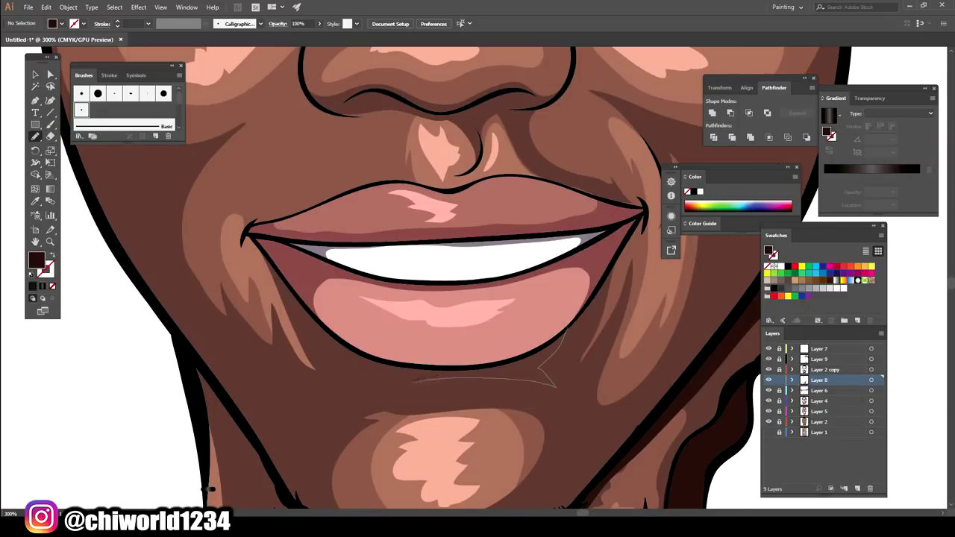
drag(342, 338, 569, 328)
key(ctrl+0)
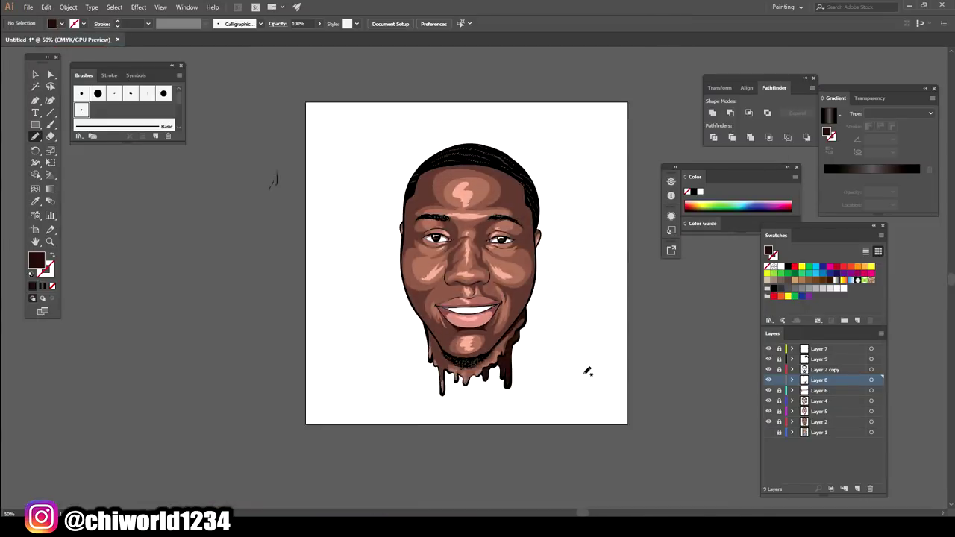
- Draw a filled dark shadow shape under the nose along the lip
scroll(586, 368, up, 4)
scroll(552, 380, up, 2)
scroll(552, 379, up, 2)
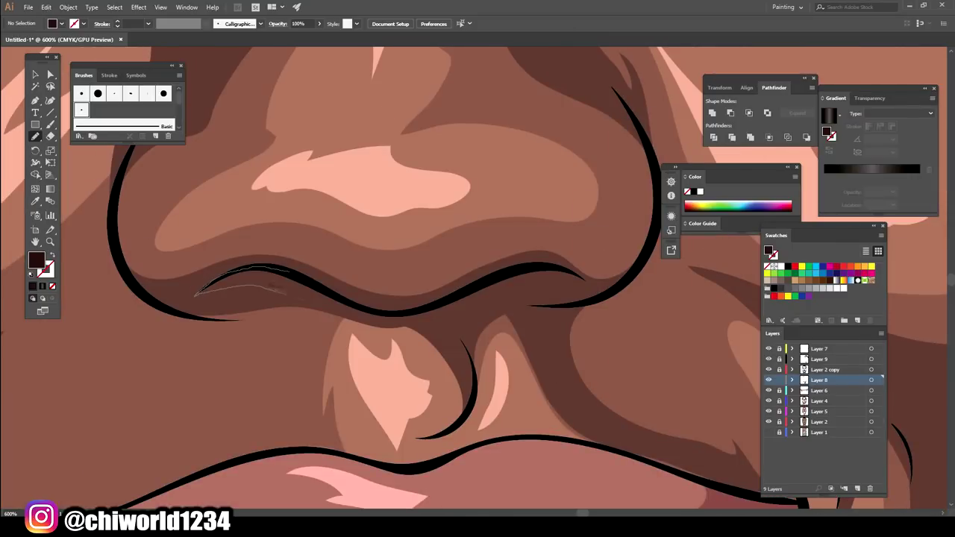
drag(561, 276, 414, 306)
drag(306, 278, 290, 296)
key(ctrl+0)
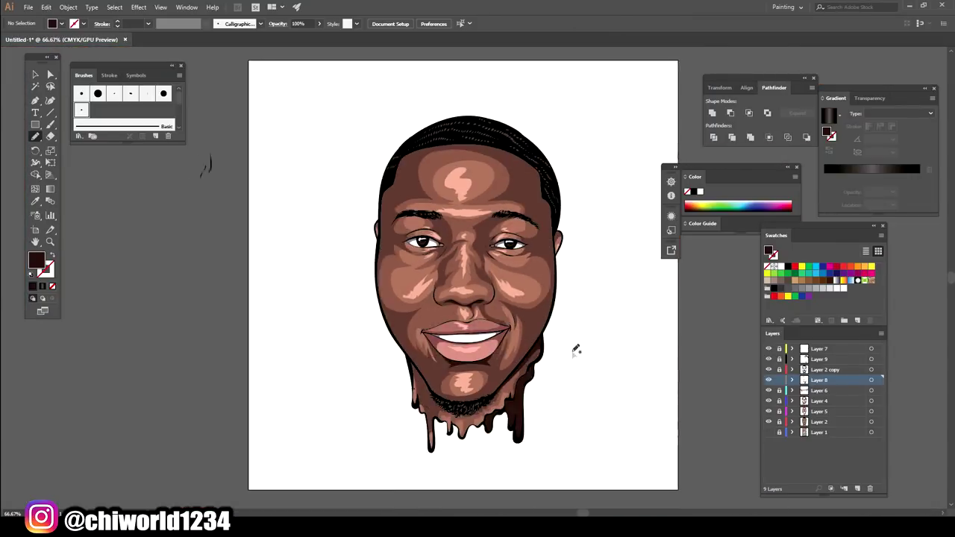
- Shade the right jawline and right face edge up to the temple
scroll(576, 350, up, 2)
scroll(573, 340, up, 1)
scroll(571, 336, down, 1)
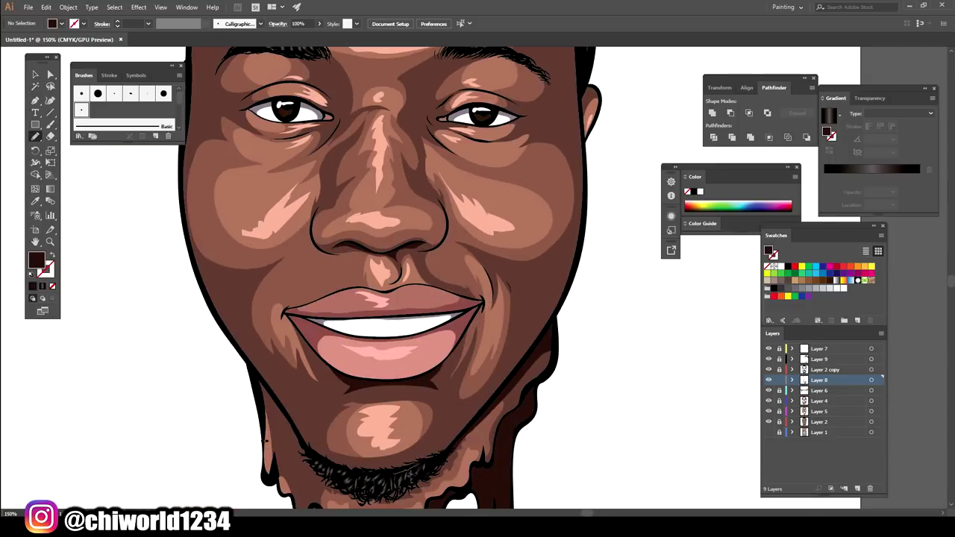
drag(436, 444, 529, 344)
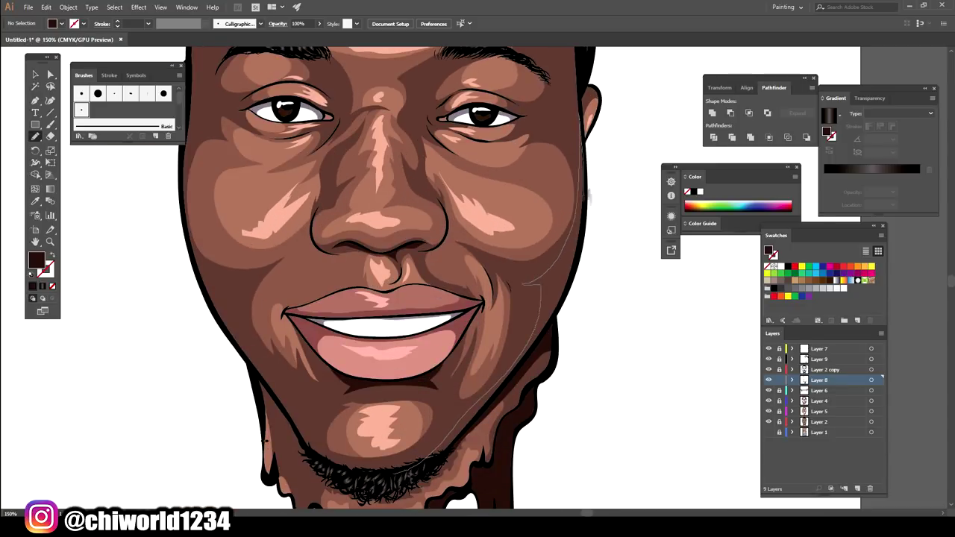
drag(583, 200, 436, 448)
scroll(561, 373, down, 3)
scroll(561, 373, up, 4)
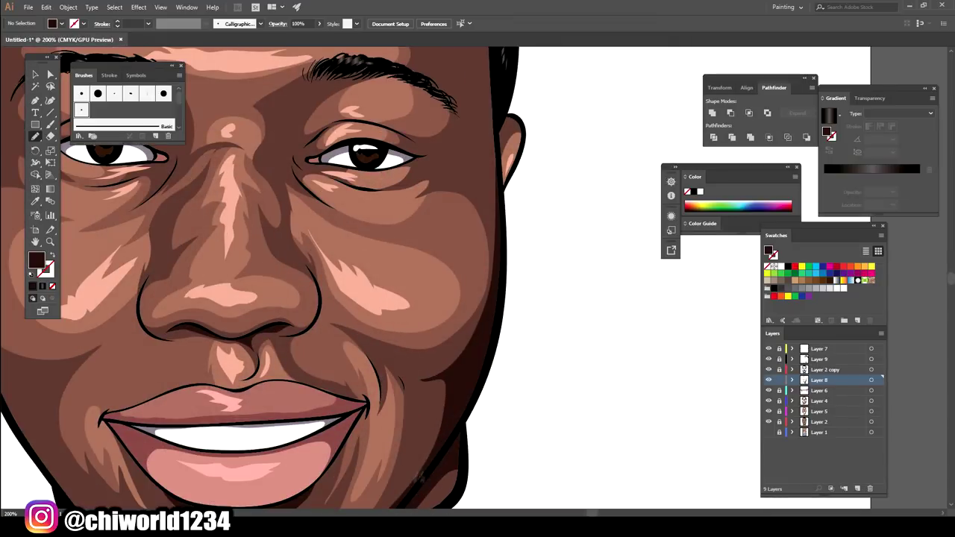
scroll(264, 279, up, 2)
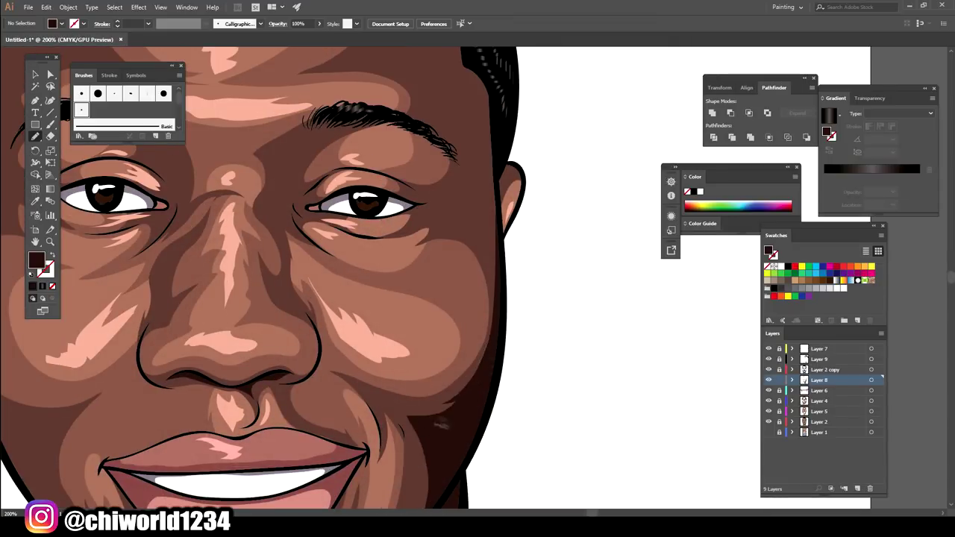
scroll(263, 279, up, 3)
drag(496, 407, 466, 215)
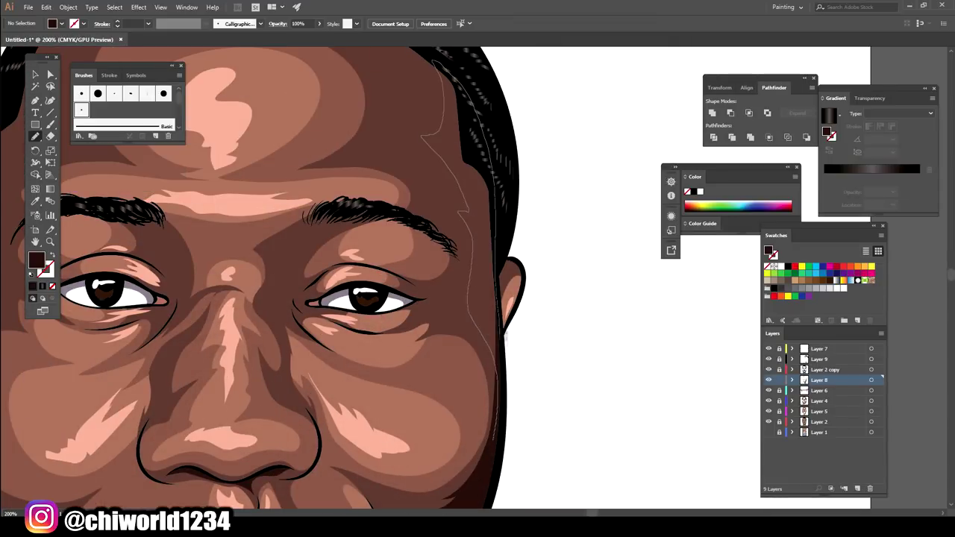
scroll(518, 404, down, 4)
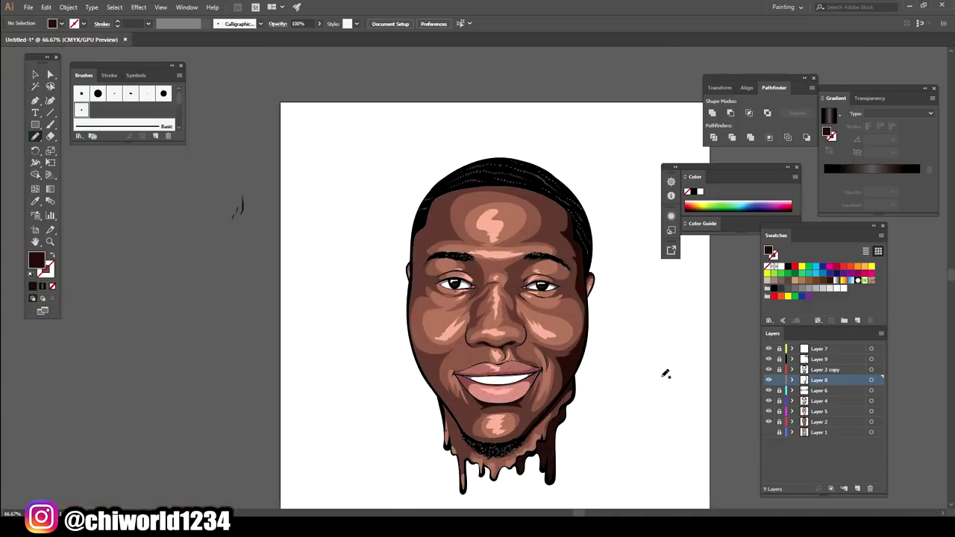
- Add a dark crease stroke from the right eye's outer corner
key(ctrl+equal)
key(ctrl+equal)
key(ctrl+equal)
drag(535, 298, 589, 268)
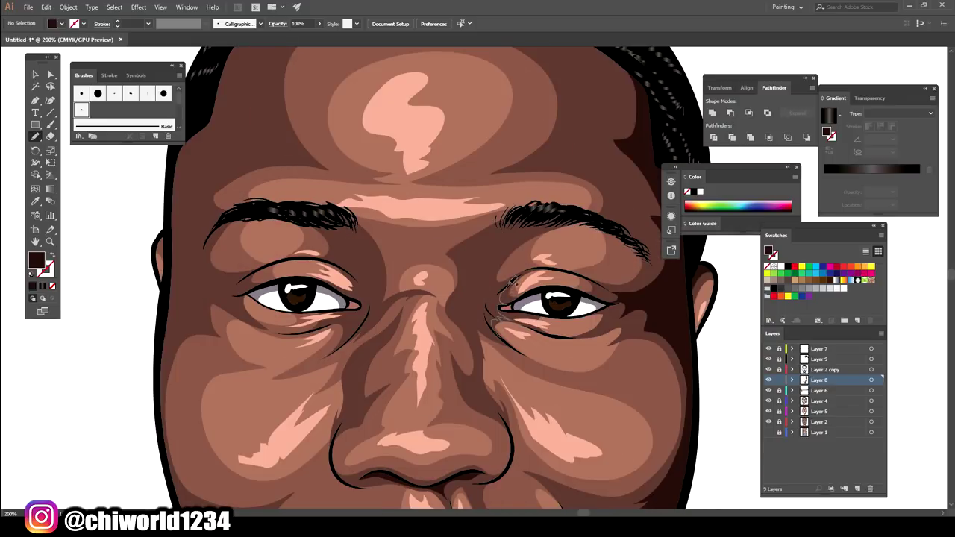
key(ctrl+minus)
key(ctrl+minus)
key(ctrl+minus)
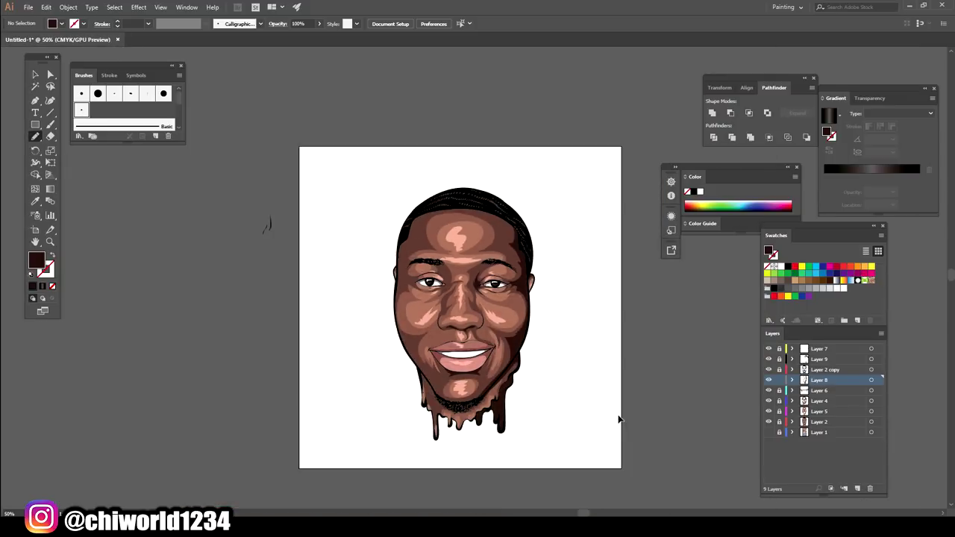
key(ctrl+plus)
key(ctrl+plus)
key(ctrl+plus)
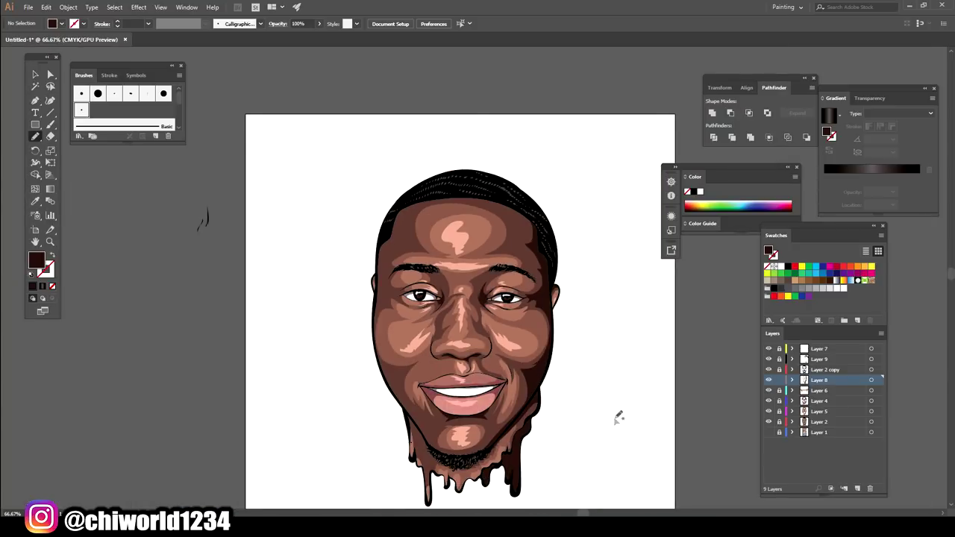
key(ctrl+minus)
key(ctrl+minus)
key(ctrl+minus)
key(ctrl+minus)
key(ctrl+minus)
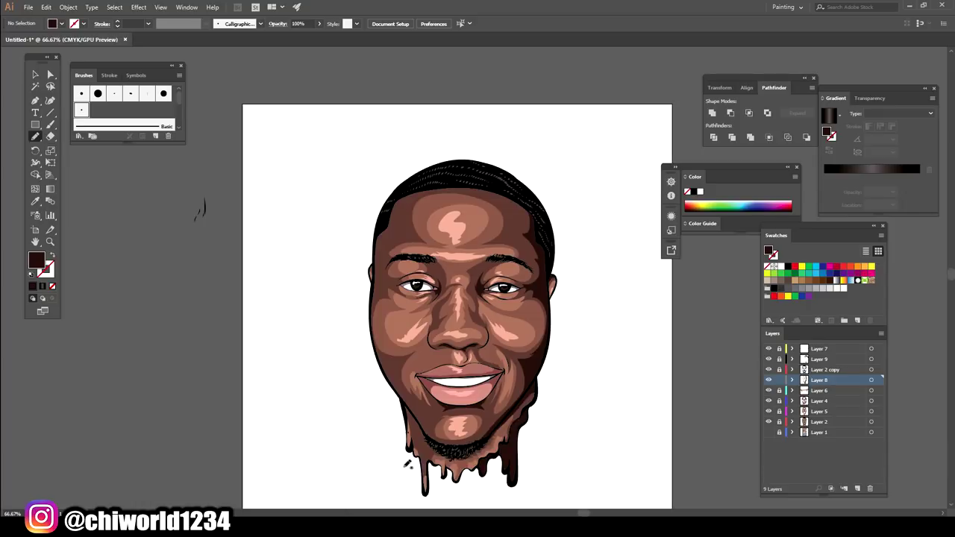
key(ctrl+minus)
- Select the three pale facial highlight shapes and set their opacity to 74%
key(v)
click(481, 238)
shift+click(520, 308)
shift+click(451, 320)
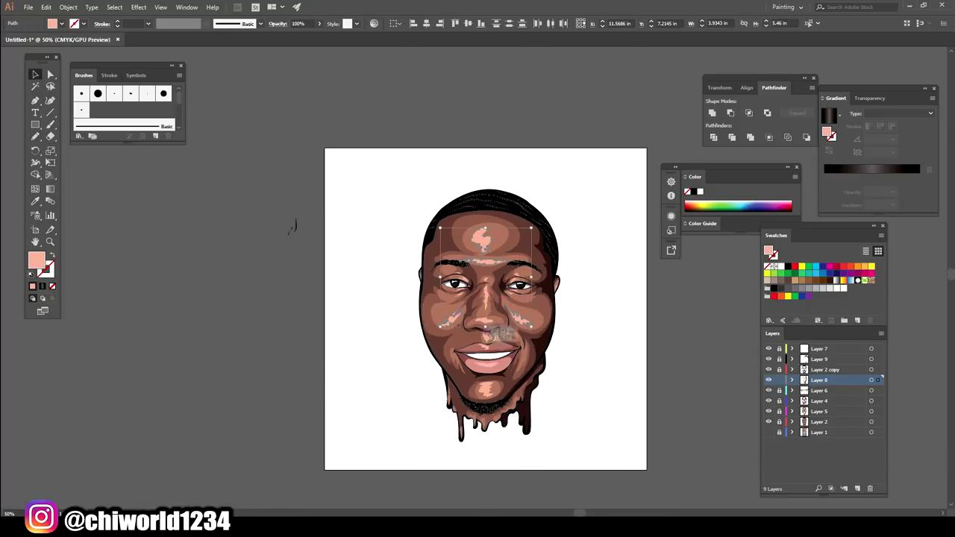
click(319, 23)
drag(321, 43, 306, 42)
click(707, 339)
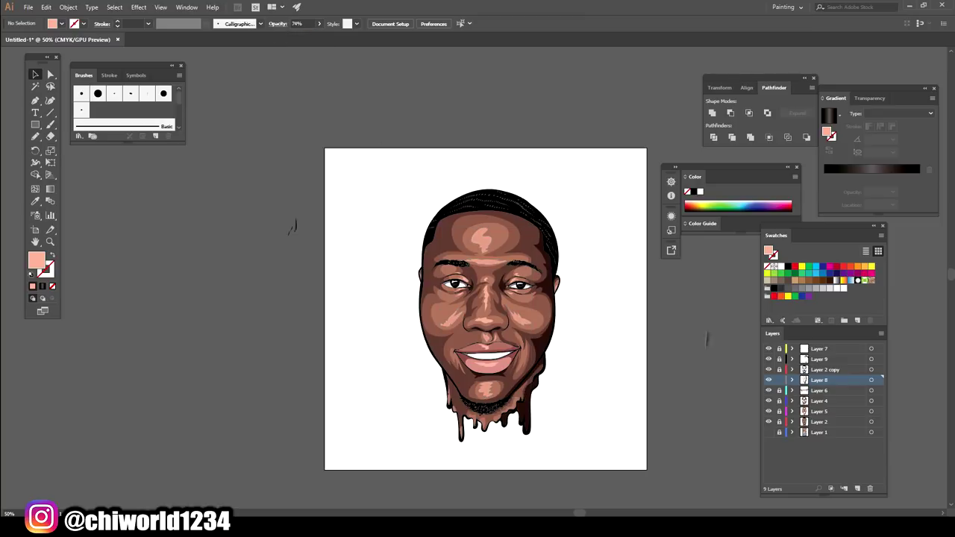
- Zoom in closer on the portrait's mouth area
key(ctrl+plus)
scroll(645, 332, right, 1)
scroll(633, 330, down, 1)
scroll(633, 330, down, 1)
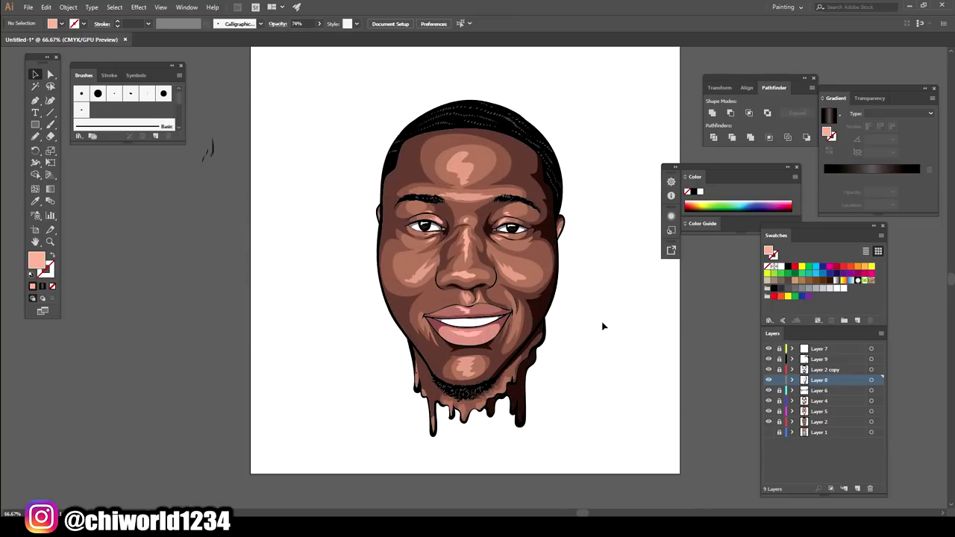
key(ctrl+plus)
key(ctrl+plus)
key(ctrl+plus)
key(ctrl+plus)
key(ctrl+plus)
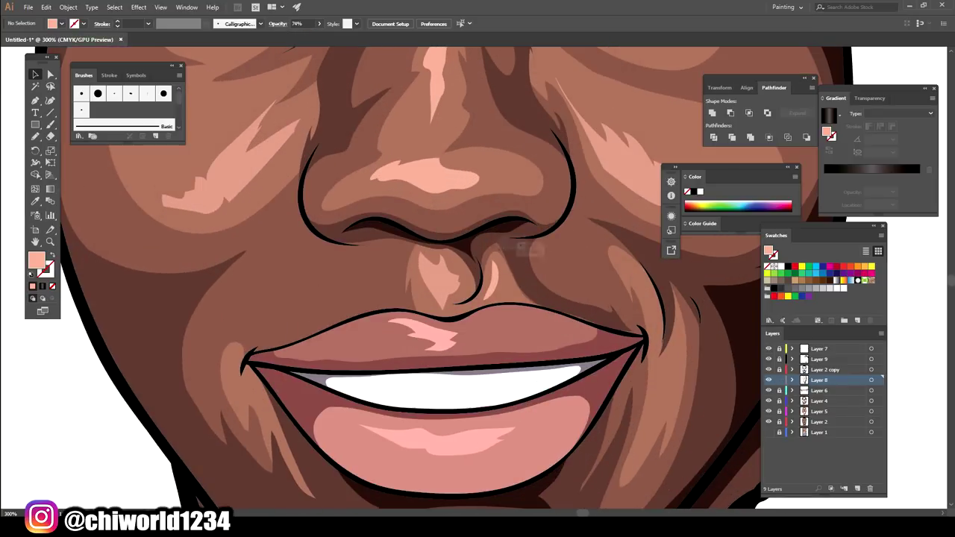
- Paint dark brown Blob Brush shading along the upper lip edge
key(i)
click(72, 187)
key(shift+b)
key(ctrl+plus)
drag(168, 426, 399, 347)
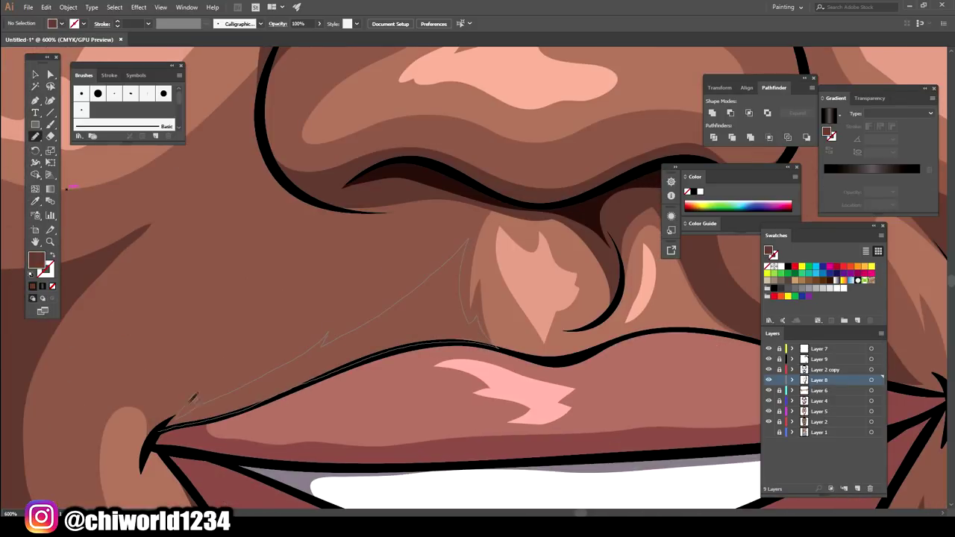
key(ctrl+0)
- Paint dark brown shading down the cheek fold to the mouth corner
key(ctrl+plus)
key(ctrl+plus)
key(ctrl+plus)
drag(279, 207, 535, 378)
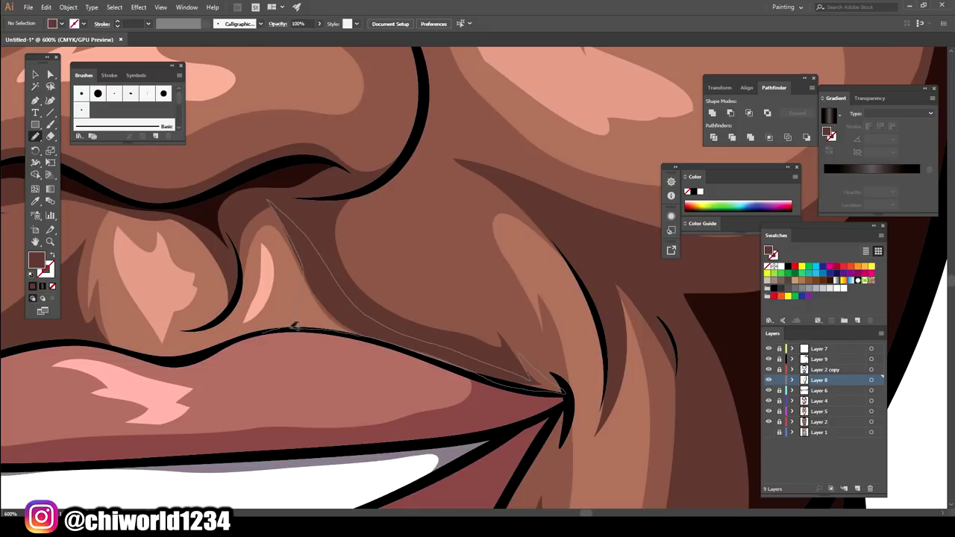
drag(299, 326, 263, 332)
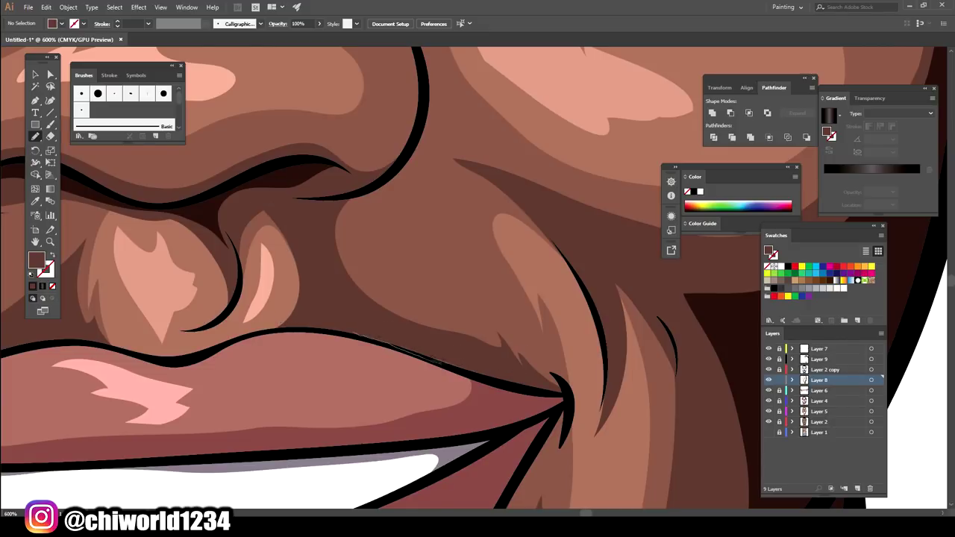
key(ctrl+0)
scroll(488, 373, up, 5)
- Add jagged beard stubble shading around the right mouth corner toward the nose
drag(485, 394, 399, 297)
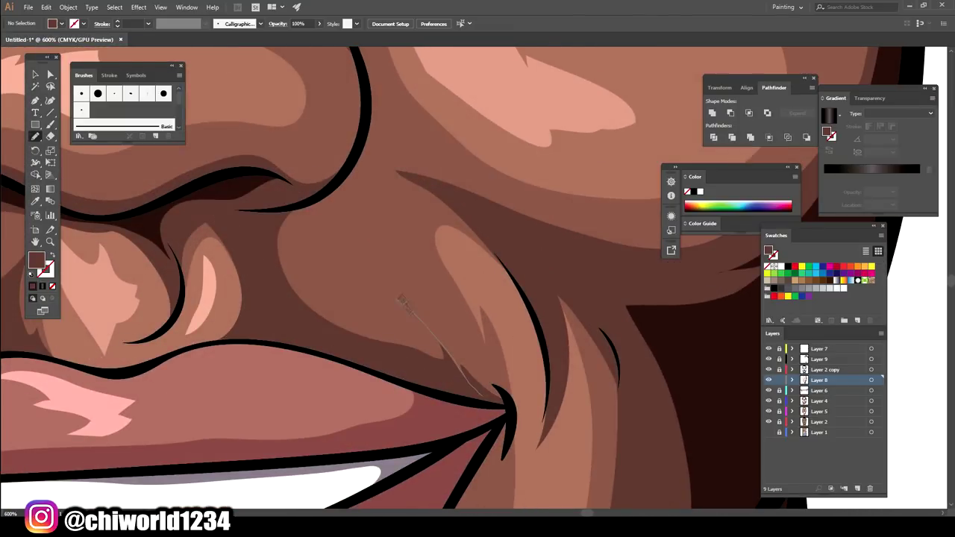
drag(315, 293, 328, 297)
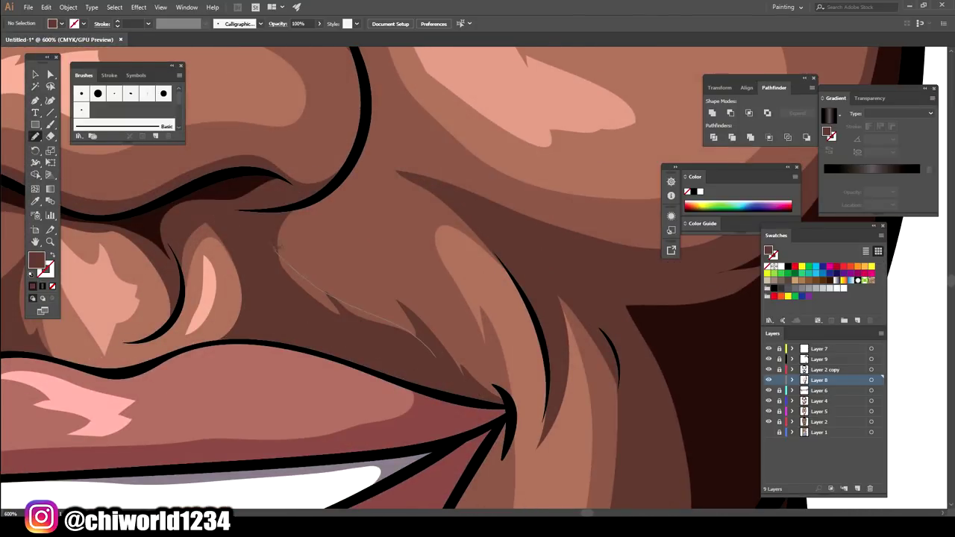
drag(288, 256, 282, 252)
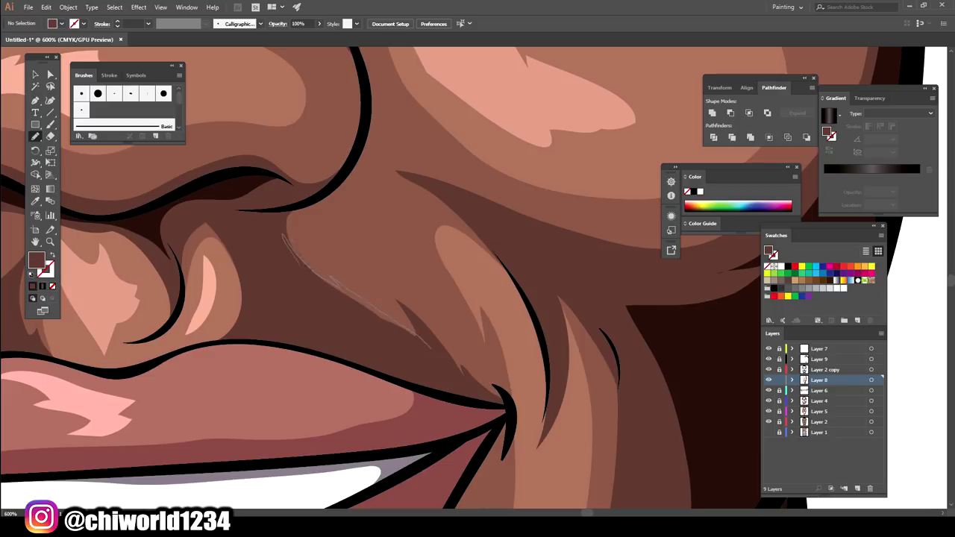
key(ctrl+0)
scroll(447, 268, up, 4)
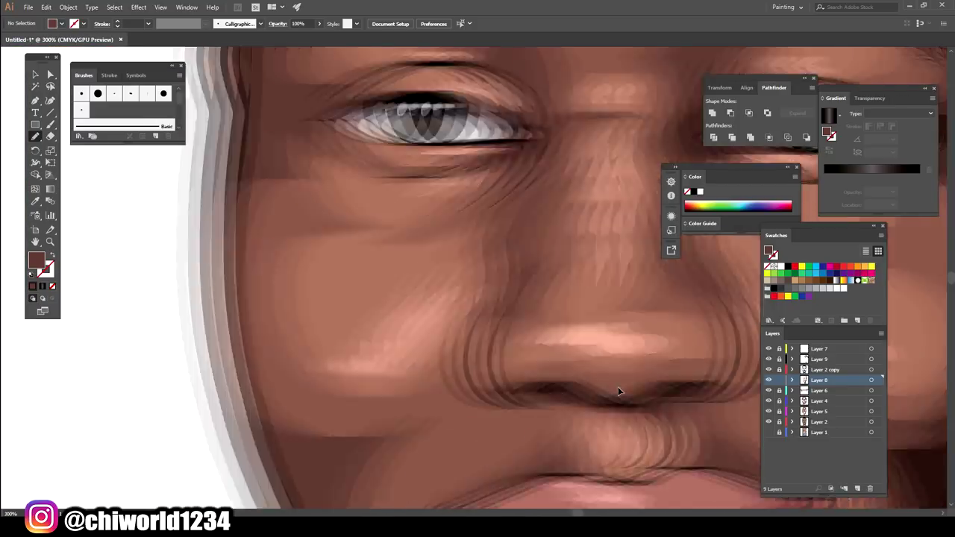
key(ctrl+0)
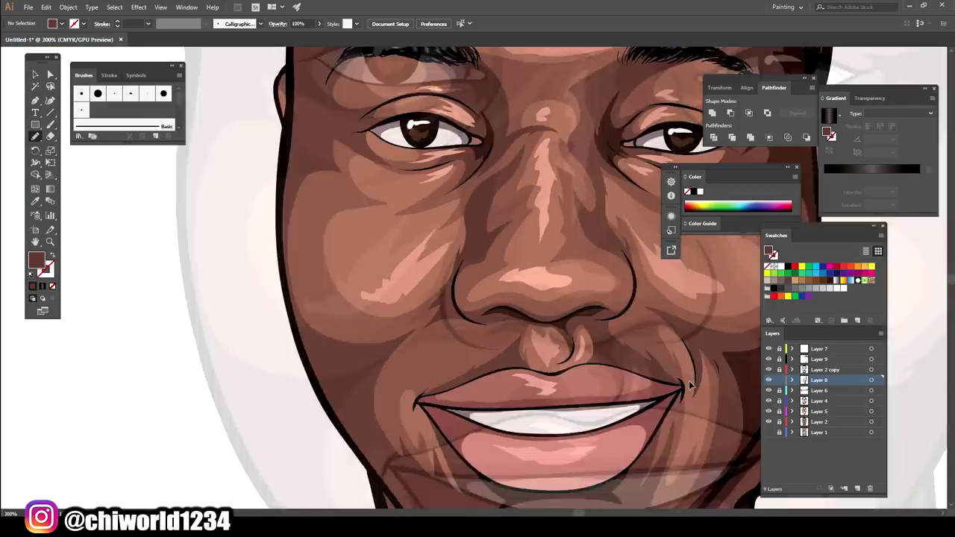